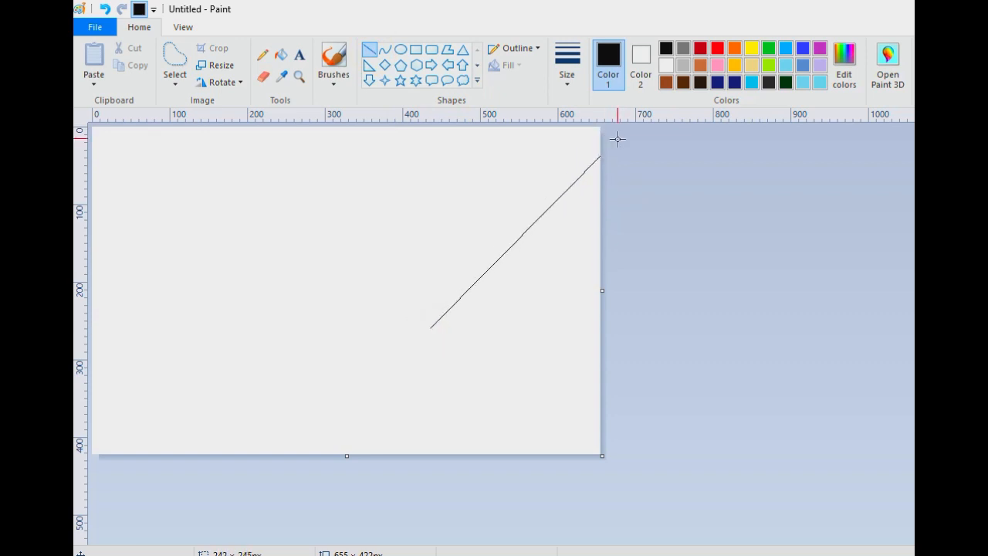
Divide the canvas into five diagonal bands with four thin black lines running edge to edge
{"action": "left_click_drag", "start_coordinate": [431, 327], "coordinate": [318, 505]}
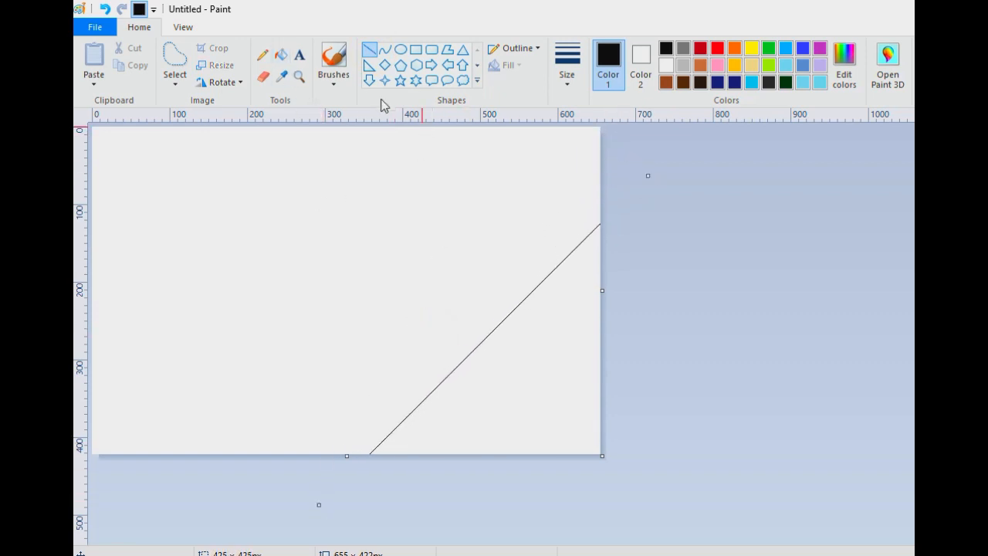
{"action": "mouse_move", "coordinate": [297, 282]}
{"action": "left_mouse_down"}
{"action": "mouse_move", "coordinate": [458, 127]}
{"action": "mouse_move", "coordinate": [164, 454]}
{"action": "left_mouse_up"}
{"action": "mouse_move", "coordinate": [167, 237]}
{"action": "left_mouse_down"}
{"action": "mouse_move", "coordinate": [342, 40]}
{"action": "mouse_move", "coordinate": [81, 312]}
{"action": "left_mouse_up"}
{"action": "mouse_move", "coordinate": [105, 166]}
{"action": "left_mouse_down"}
{"action": "mouse_move", "coordinate": [174, 99]}
{"action": "mouse_move", "coordinate": [80, 199]}
{"action": "left_mouse_up"}
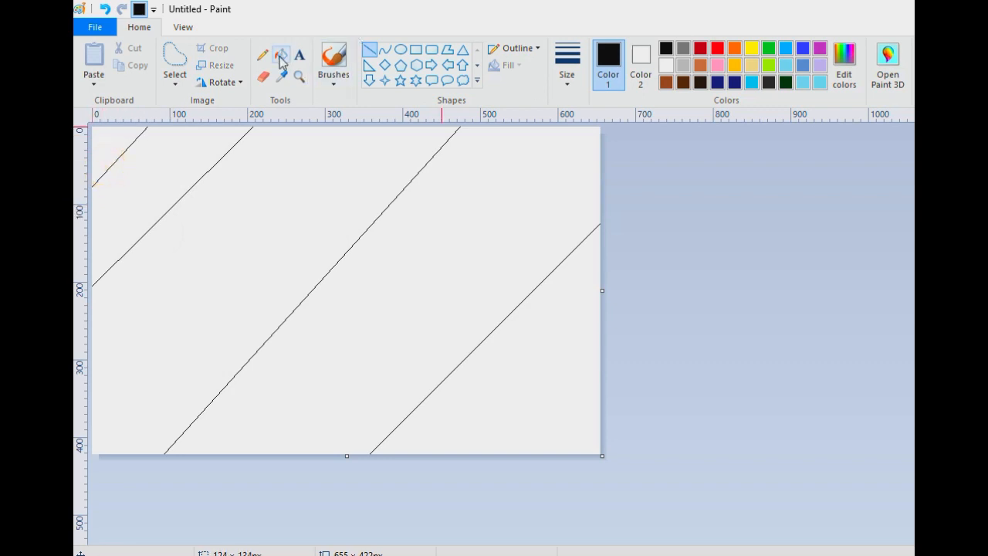
Fill the top-left corner black, the bottom-right corner yellow, and the band beside the yellow one gold
{"action": "left_click", "coordinate": [280, 54]}
{"action": "left_click", "coordinate": [103, 141]}
{"action": "left_click", "coordinate": [751, 49]}
{"action": "left_click", "coordinate": [552, 343]}
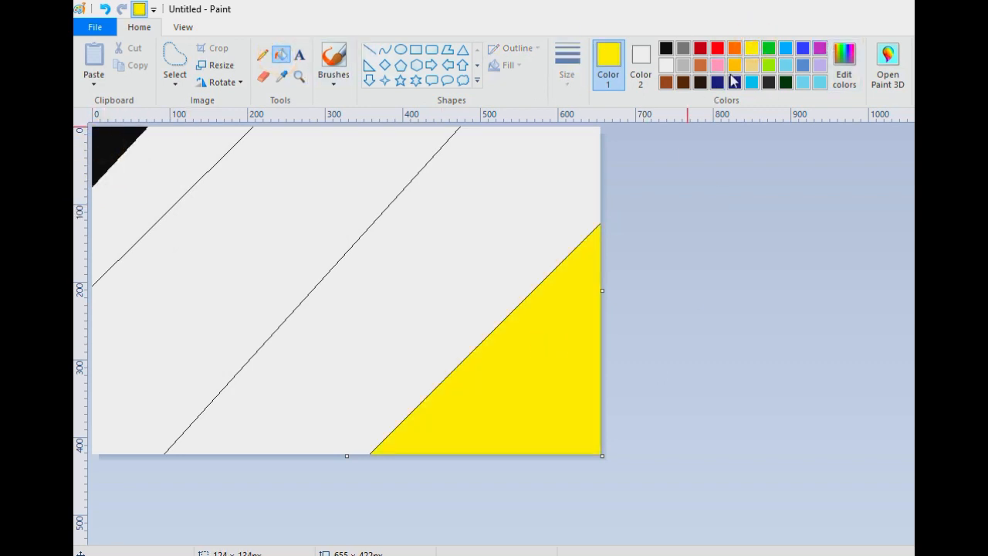
{"action": "left_click", "coordinate": [734, 65]}
{"action": "left_click", "coordinate": [551, 185]}
Mix a darker gold with luminance 97 for the middle band, and a darker brown shade for the remaining white band
{"action": "left_click", "coordinate": [843, 68]}
{"action": "left_click", "coordinate": [766, 267]}
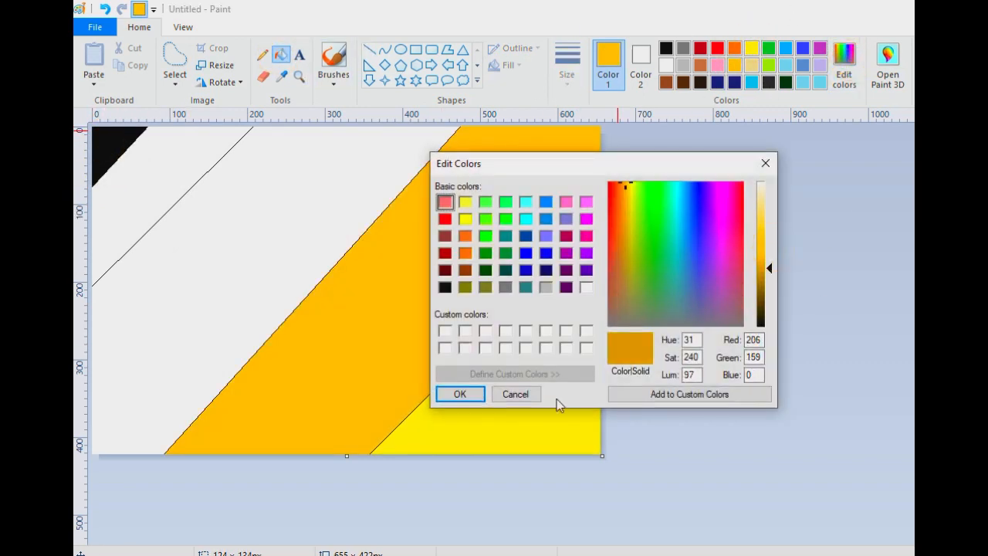
{"action": "left_click", "coordinate": [451, 395]}
{"action": "left_click", "coordinate": [313, 287]}
{"action": "left_click", "coordinate": [846, 93]}
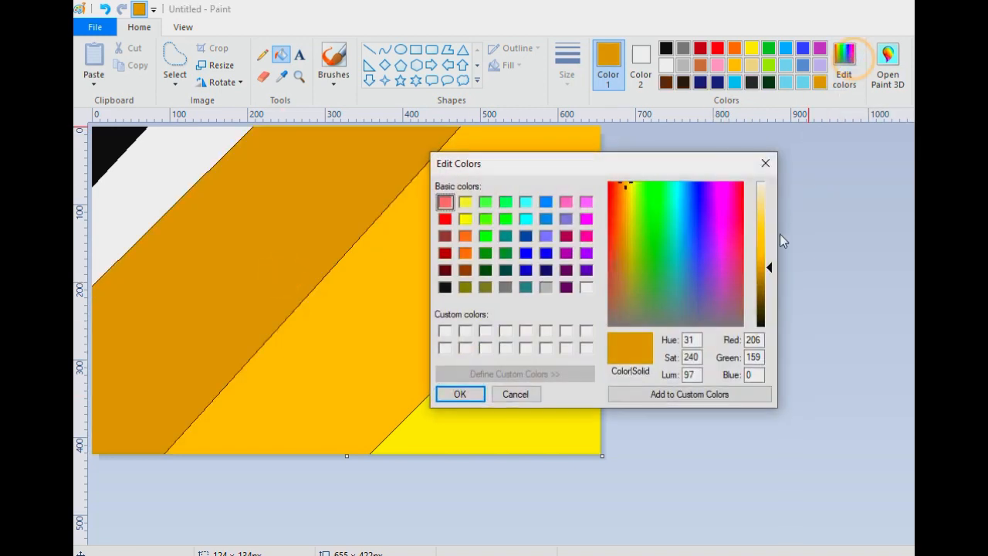
{"action": "left_click", "coordinate": [768, 296]}
{"action": "left_click", "coordinate": [478, 388]}
{"action": "left_click", "coordinate": [137, 165]}
Resize the image to 1 pixel wide without maintaining the aspect ratio
{"action": "left_click", "coordinate": [216, 64]}
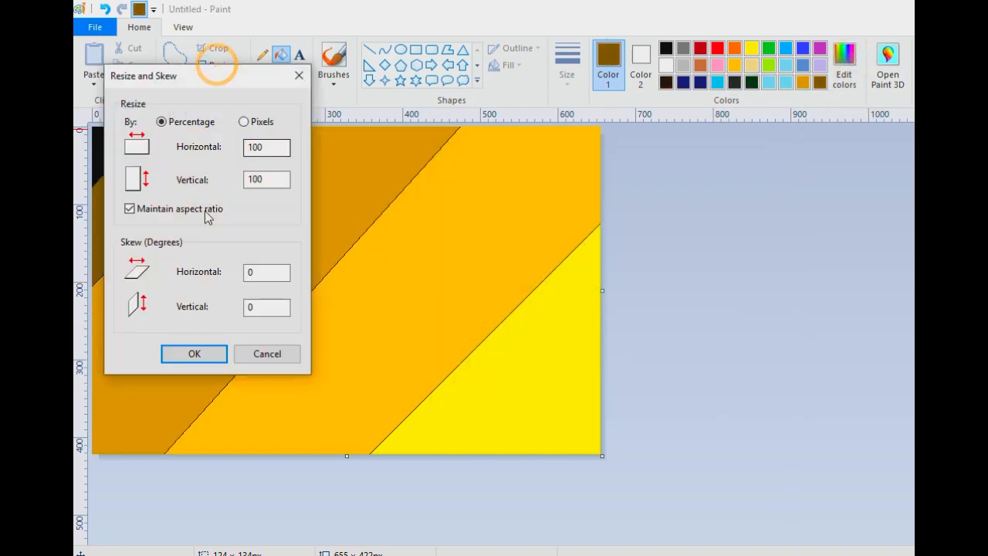
{"action": "left_click", "coordinate": [130, 208]}
{"action": "left_click", "coordinate": [244, 122]}
{"action": "left_click_drag", "start_coordinate": [270, 147], "coordinate": [207, 149]}
{"action": "type", "text": "1"}
{"action": "left_click", "coordinate": [207, 352]}
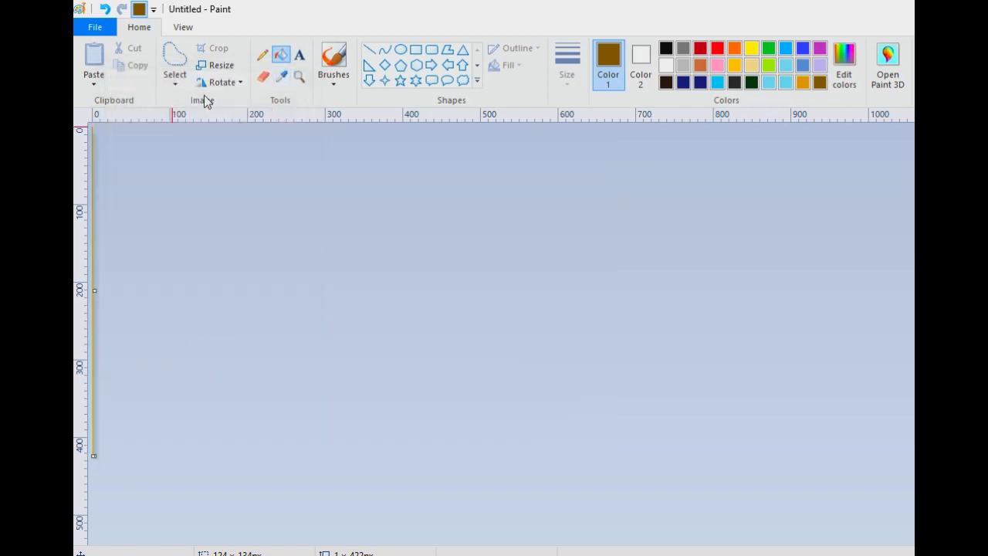
Stretch the one-pixel strip horizontally to 622 pixels with the aspect ratio unlocked
{"action": "left_click", "coordinate": [216, 65]}
{"action": "left_click", "coordinate": [159, 207]}
{"action": "left_click", "coordinate": [256, 123]}
{"action": "left_click_drag", "start_coordinate": [272, 147], "coordinate": [173, 151]}
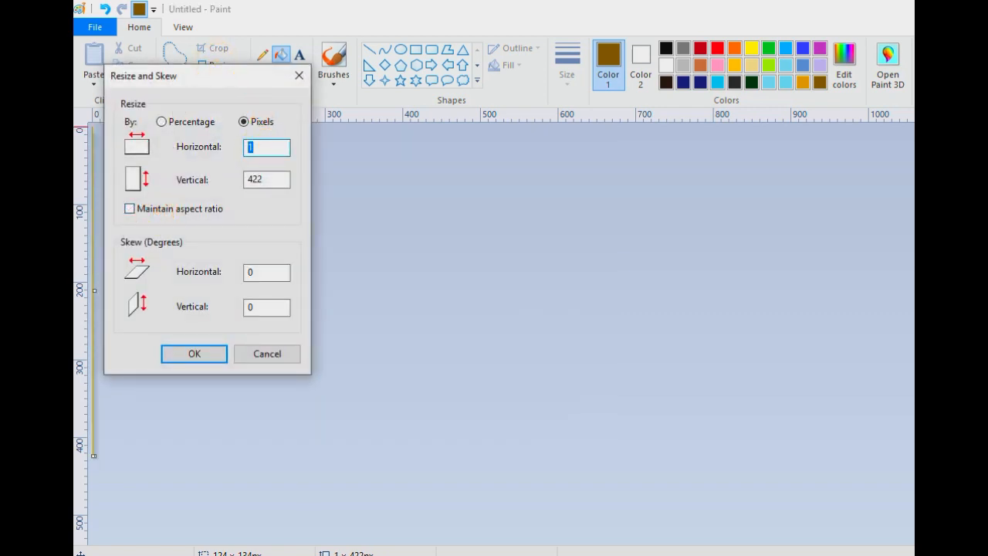
{"action": "type", "text": "622"}
{"action": "left_click", "coordinate": [202, 352]}
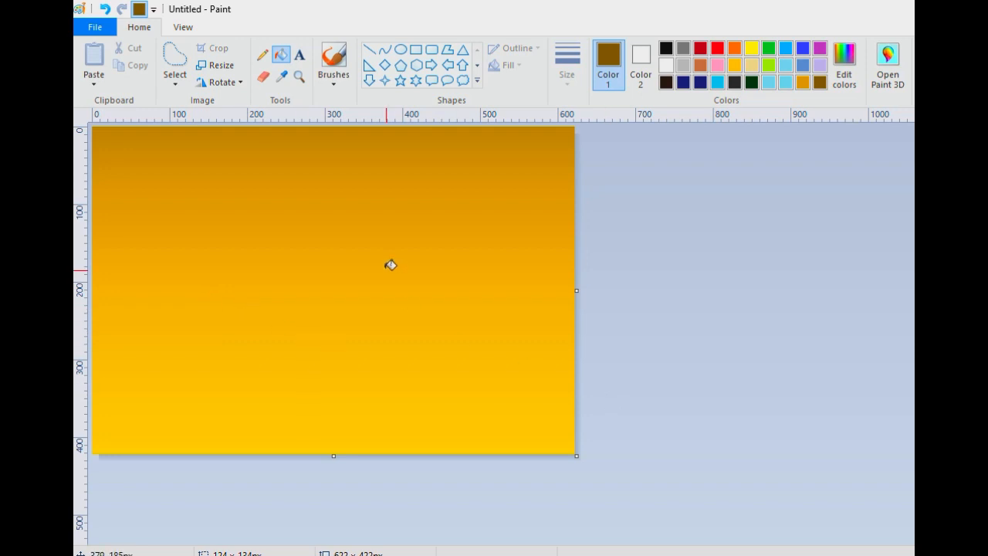
Select the whole gradient with a rectangular selection, copy it, and paste a duplicate over it
{"action": "left_click", "coordinate": [174, 77]}
{"action": "left_click", "coordinate": [192, 119]}
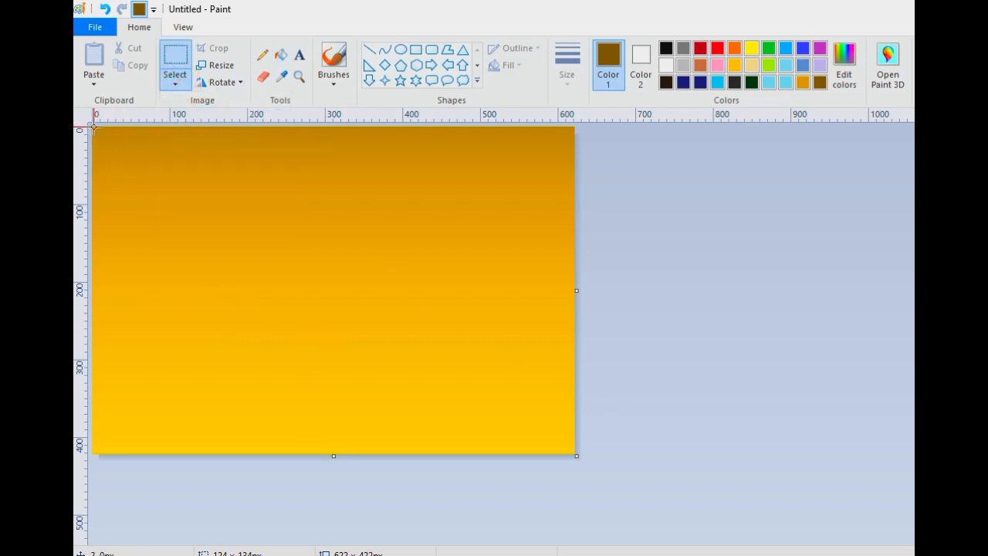
{"action": "left_click_drag", "start_coordinate": [94, 127], "coordinate": [819, 488]}
{"action": "right_click", "coordinate": [240, 333]}
{"action": "left_click", "coordinate": [284, 361]}
{"action": "right_click", "coordinate": [267, 294]}
{"action": "left_click", "coordinate": [309, 338]}
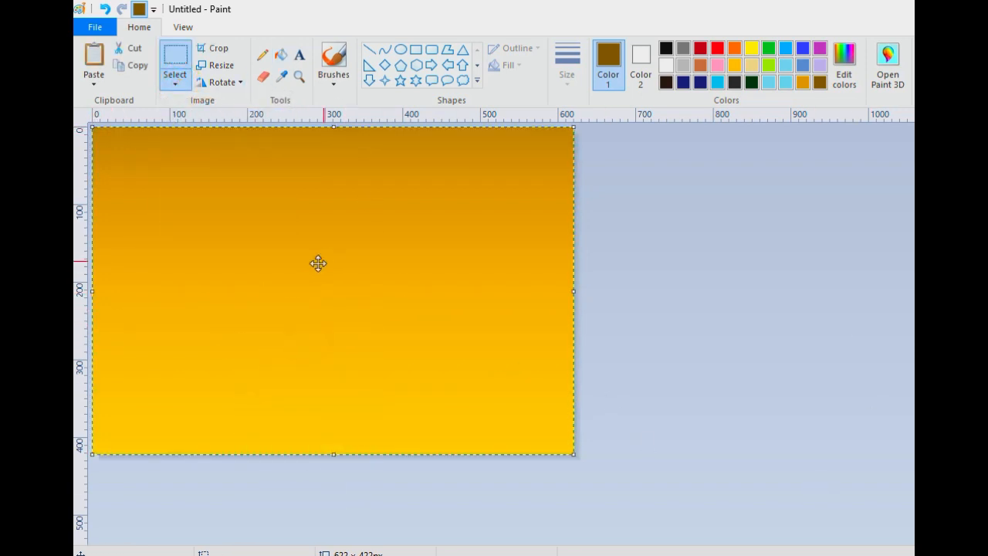
Flip the pasted gradient vertically and squash it to about 620 × 138 px along the canvas's lower edge
{"action": "right_click", "coordinate": [299, 269]}
{"action": "mouse_move", "coordinate": [375, 404]}
{"action": "left_click", "coordinate": [454, 459]}
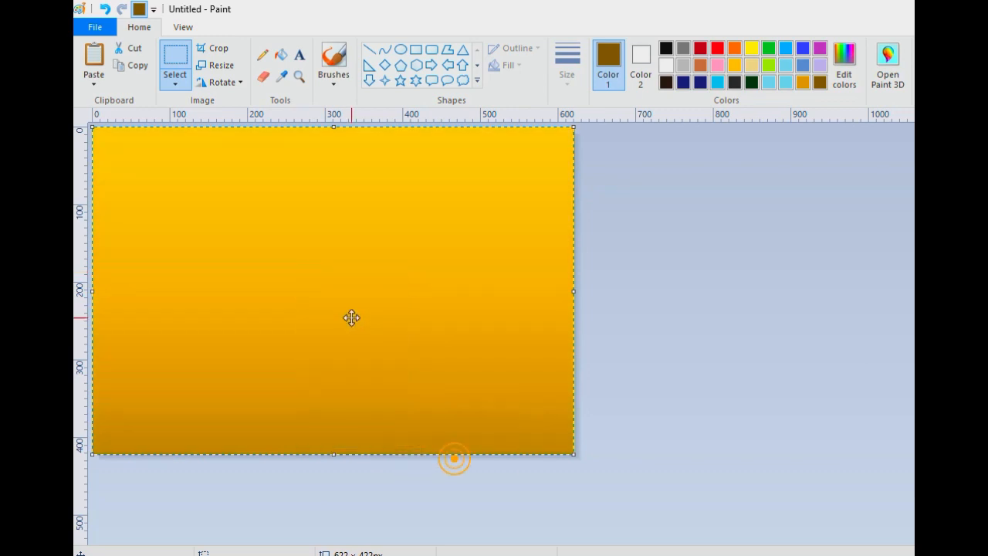
{"action": "left_click_drag", "start_coordinate": [351, 317], "coordinate": [300, 354]}
{"action": "left_click_drag", "start_coordinate": [298, 424], "coordinate": [335, 357]}
{"action": "left_click_drag", "start_coordinate": [374, 294], "coordinate": [378, 391]}
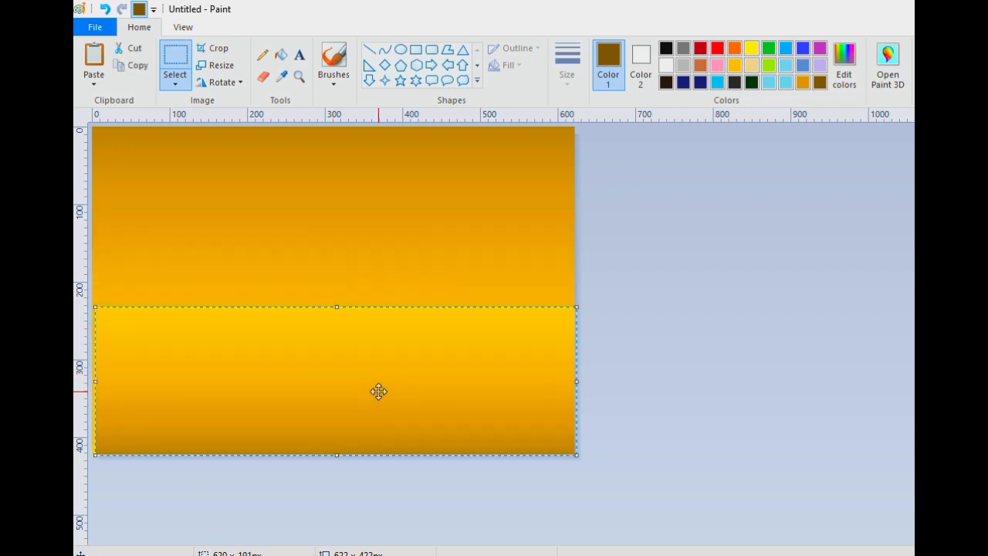
{"action": "left_click_drag", "start_coordinate": [341, 306], "coordinate": [343, 354]}
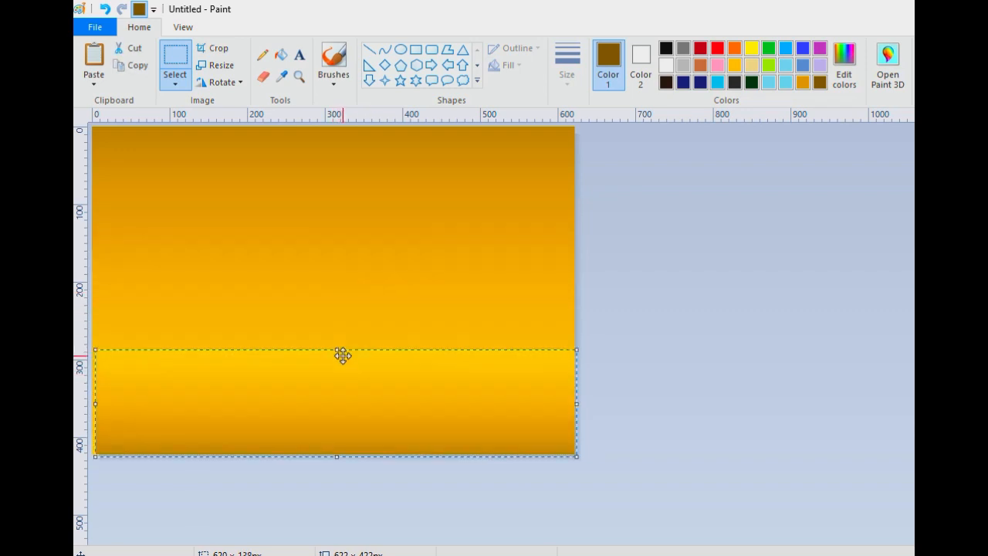
{"action": "left_click", "coordinate": [487, 280]}
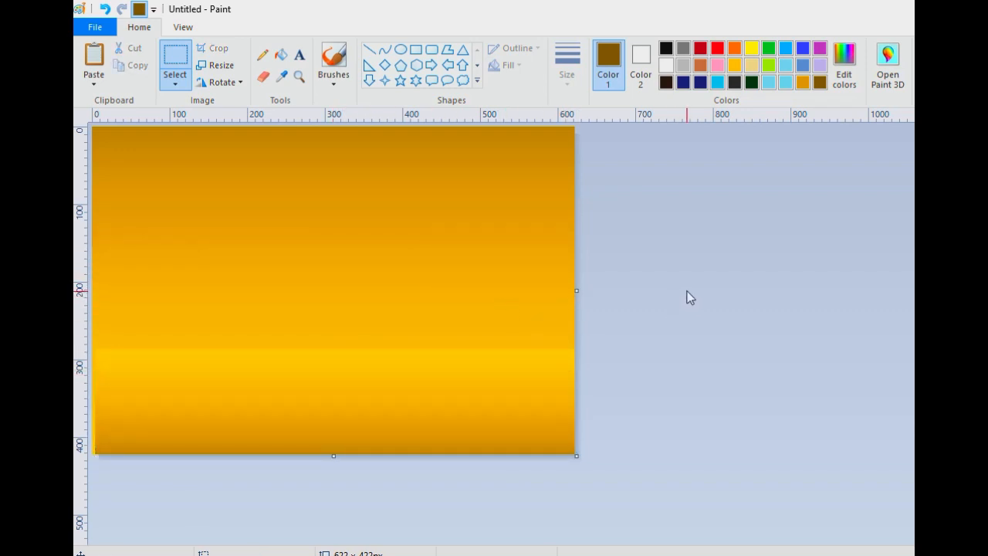
Outline a tapering branch shape reaching in from the right edge, using the brown Pencil at its thickest size
{"action": "left_click", "coordinate": [262, 54]}
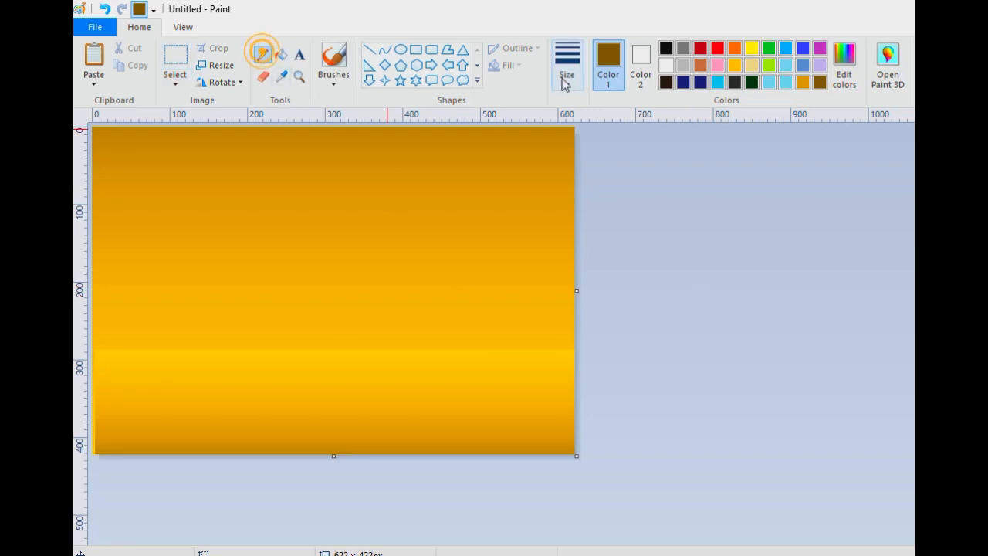
{"action": "left_click", "coordinate": [566, 62]}
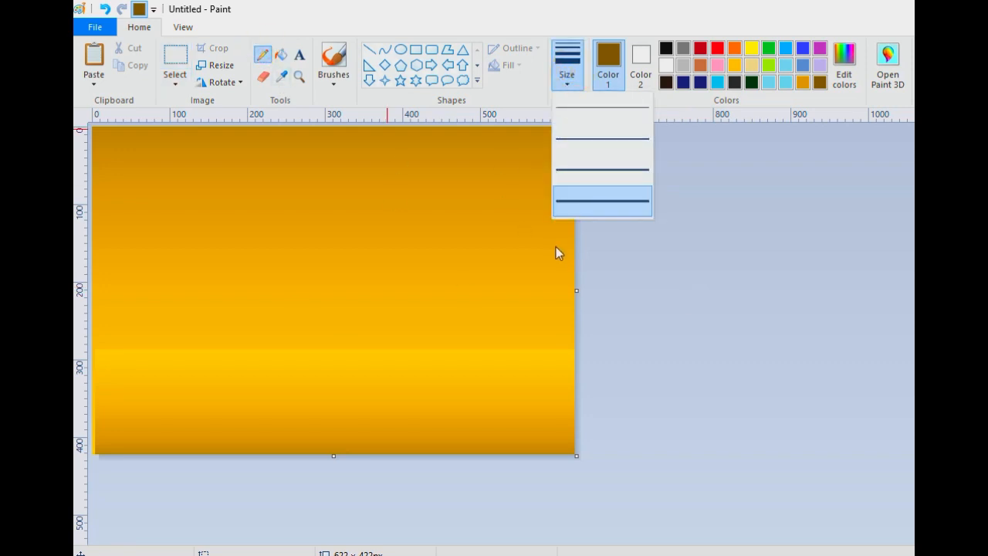
{"action": "left_click", "coordinate": [595, 197]}
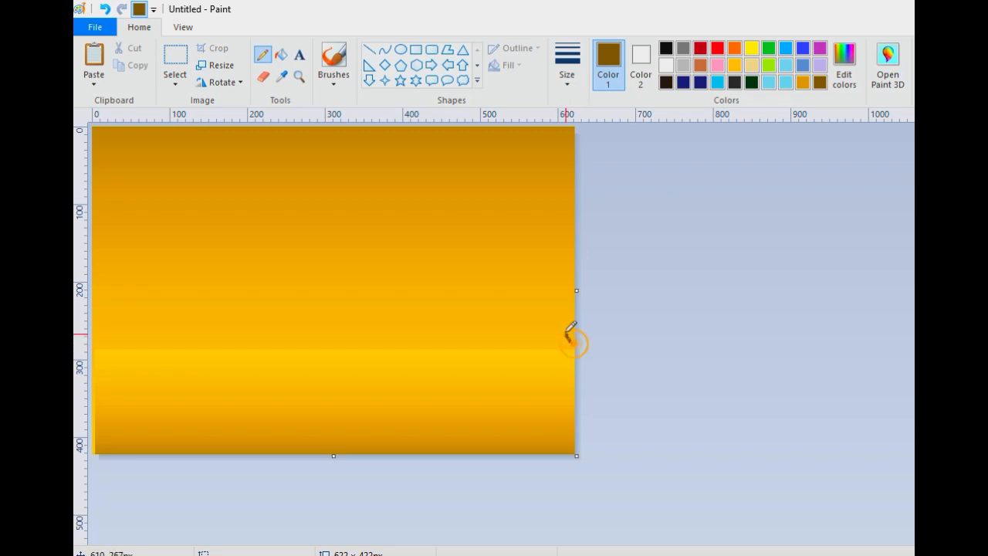
{"action": "mouse_move", "coordinate": [573, 343]}
{"action": "left_mouse_down"}
{"action": "mouse_move", "coordinate": [505, 247]}
{"action": "mouse_move", "coordinate": [211, 208]}
{"action": "mouse_move", "coordinate": [587, 158]}
{"action": "left_mouse_up"}
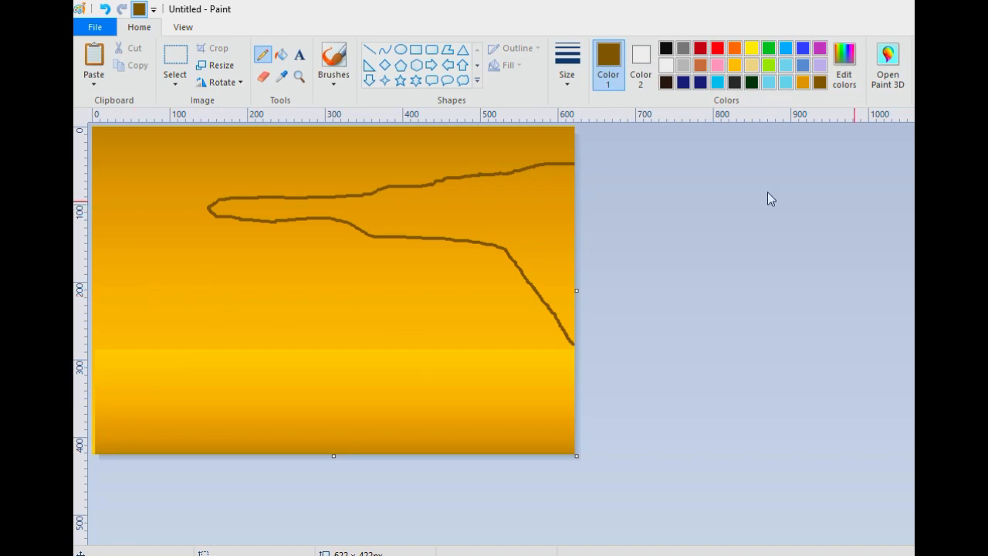
Draw the thinnest straight brown line across the full canvas width where the two gradients meet
{"action": "left_click", "coordinate": [371, 48]}
{"action": "left_click", "coordinate": [567, 65]}
{"action": "left_click", "coordinate": [593, 114]}
{"action": "left_click_drag", "start_coordinate": [87, 351], "coordinate": [588, 348]}
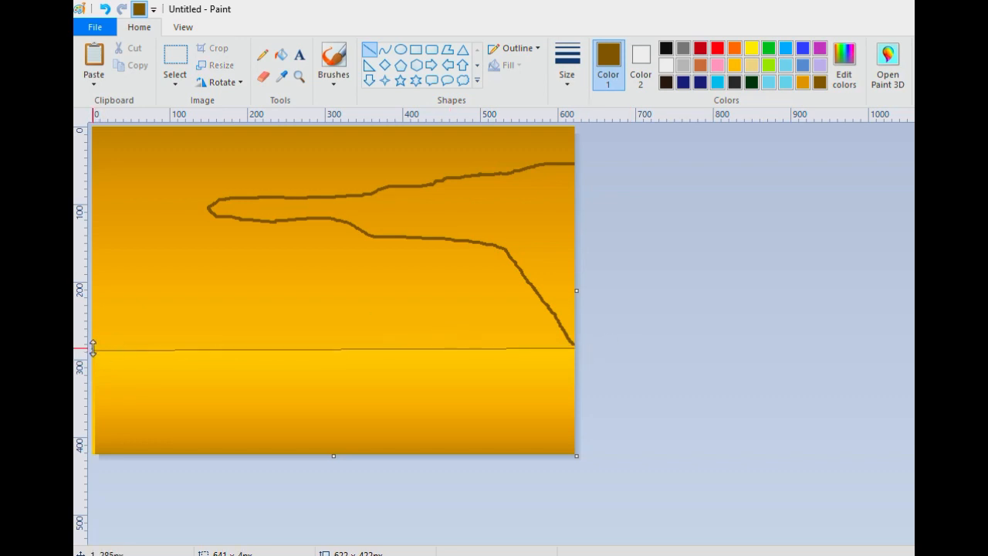
{"action": "left_click_drag", "start_coordinate": [92, 349], "coordinate": [79, 348]}
{"action": "left_click", "coordinate": [260, 331]}
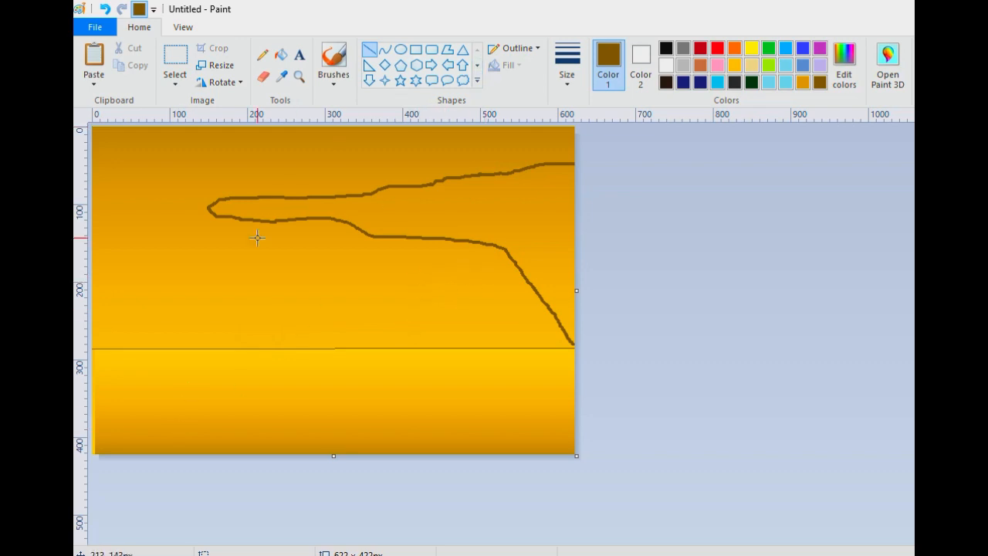
Sketch brown pencil outlines for the foreground ground along the bottom, up the left edge and around the top-left corner
{"action": "left_click", "coordinate": [263, 54]}
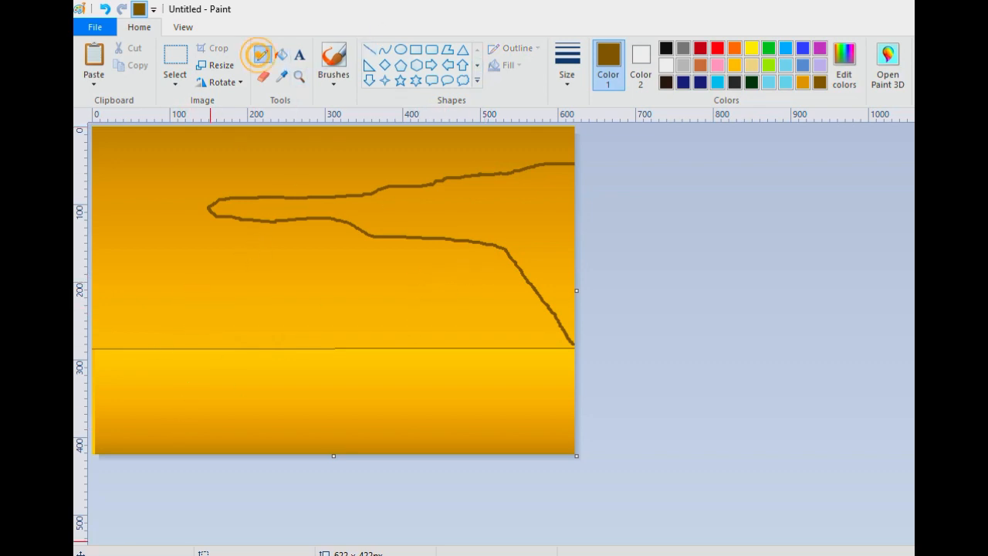
{"action": "left_click", "coordinate": [605, 210]}
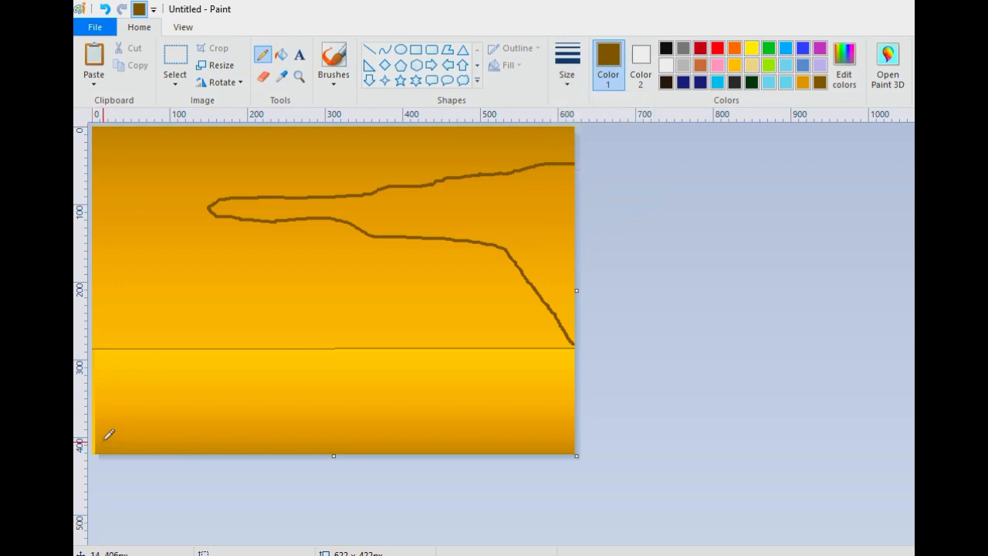
{"action": "mouse_move", "coordinate": [94, 412]}
{"action": "left_mouse_down"}
{"action": "mouse_move", "coordinate": [266, 427]}
{"action": "mouse_move", "coordinate": [569, 407]}
{"action": "mouse_move", "coordinate": [575, 367]}
{"action": "left_mouse_up"}
{"action": "mouse_move", "coordinate": [121, 409]}
{"action": "left_mouse_down"}
{"action": "mouse_move", "coordinate": [94, 322]}
{"action": "mouse_move", "coordinate": [89, 221]}
{"action": "mouse_move", "coordinate": [104, 160]}
{"action": "mouse_move", "coordinate": [195, 117]}
{"action": "left_mouse_up"}
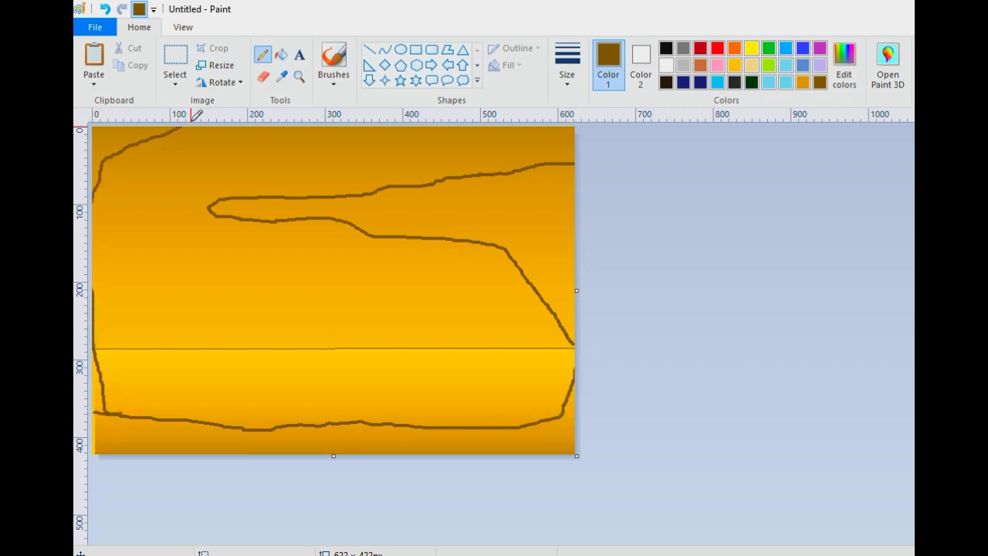
Paint brown strokes over the bottom-left ground outline with the standard brush at its thickest size
{"action": "left_click", "coordinate": [337, 80]}
{"action": "left_click", "coordinate": [333, 108]}
{"action": "left_click", "coordinate": [568, 73]}
{"action": "left_click", "coordinate": [633, 199]}
{"action": "scroll", "coordinate": [363, 287], "scroll_direction": "up", "scroll_amount": 1, "text": "ctrl"}
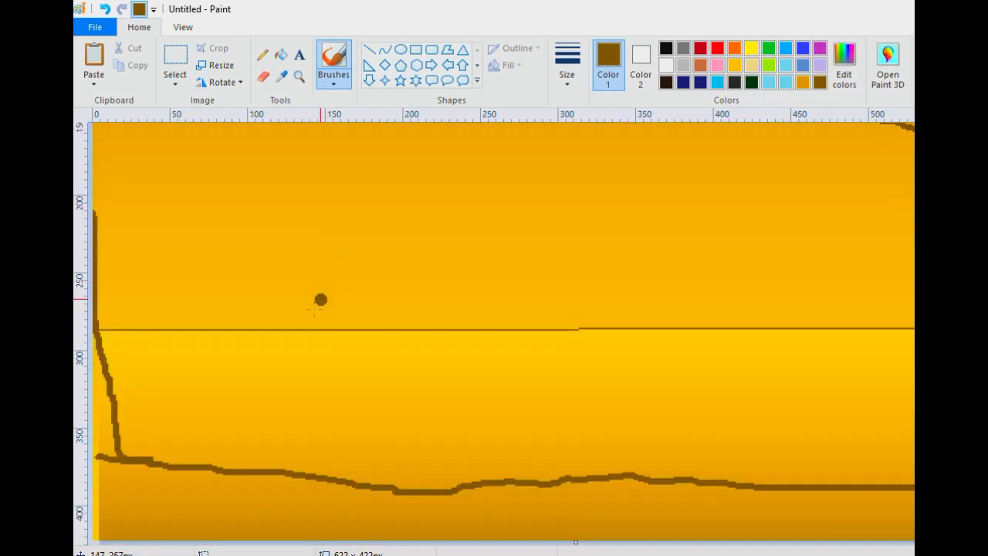
{"action": "left_click_drag", "start_coordinate": [180, 480], "coordinate": [145, 469]}
{"action": "mouse_move", "coordinate": [206, 471]}
{"action": "left_mouse_down"}
{"action": "mouse_move", "coordinate": [255, 494]}
{"action": "mouse_move", "coordinate": [363, 508]}
{"action": "mouse_move", "coordinate": [91, 515]}
{"action": "mouse_move", "coordinate": [135, 531]}
{"action": "mouse_move", "coordinate": [108, 522]}
{"action": "mouse_move", "coordinate": [125, 531]}
{"action": "mouse_move", "coordinate": [143, 524]}
{"action": "mouse_move", "coordinate": [112, 506]}
{"action": "mouse_move", "coordinate": [121, 532]}
{"action": "mouse_move", "coordinate": [96, 530]}
{"action": "mouse_move", "coordinate": [196, 531]}
{"action": "mouse_move", "coordinate": [134, 519]}
{"action": "mouse_move", "coordinate": [138, 503]}
{"action": "mouse_move", "coordinate": [417, 500]}
{"action": "mouse_move", "coordinate": [129, 501]}
{"action": "mouse_move", "coordinate": [213, 525]}
{"action": "mouse_move", "coordinate": [297, 503]}
{"action": "mouse_move", "coordinate": [272, 525]}
{"action": "mouse_move", "coordinate": [409, 513]}
{"action": "mouse_move", "coordinate": [459, 518]}
{"action": "left_mouse_up"}
Paint the ground strip below the outline solid black, including the rise at the lower-left corner
{"action": "left_click", "coordinate": [665, 47]}
{"action": "scroll", "coordinate": [174, 468], "scroll_direction": "up", "scroll_amount": 1}
{"action": "scroll", "coordinate": [378, 350], "scroll_direction": "down", "scroll_amount": 1}
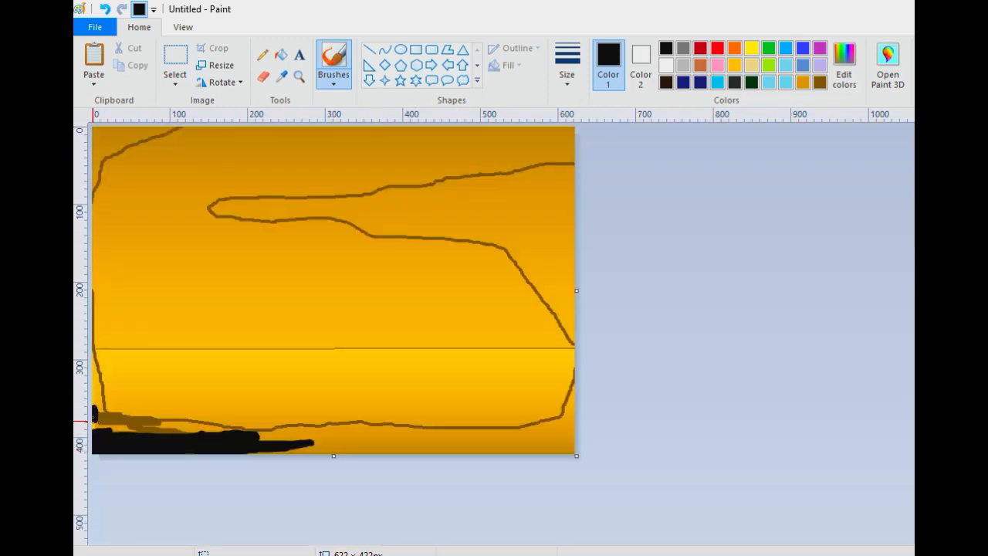
{"action": "left_click_drag", "start_coordinate": [118, 411], "coordinate": [574, 441]}
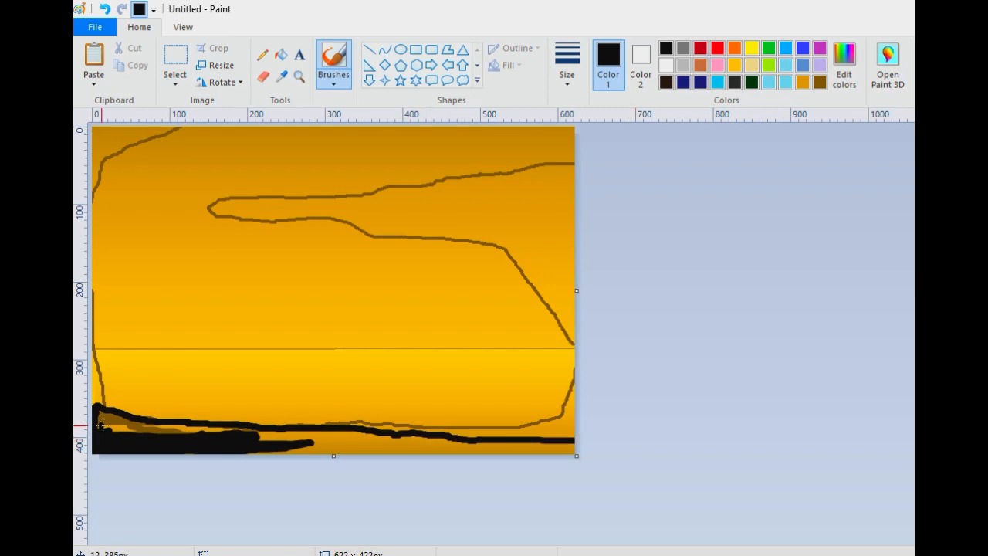
{"action": "mouse_move", "coordinate": [98, 409]}
{"action": "left_mouse_down"}
{"action": "mouse_move", "coordinate": [124, 430]}
{"action": "mouse_move", "coordinate": [101, 427]}
{"action": "mouse_move", "coordinate": [165, 431]}
{"action": "mouse_move", "coordinate": [180, 419]}
{"action": "mouse_move", "coordinate": [173, 426]}
{"action": "mouse_move", "coordinate": [279, 429]}
{"action": "mouse_move", "coordinate": [287, 431]}
{"action": "mouse_move", "coordinate": [221, 431]}
{"action": "mouse_move", "coordinate": [261, 430]}
{"action": "mouse_move", "coordinate": [254, 450]}
{"action": "mouse_move", "coordinate": [348, 452]}
{"action": "mouse_move", "coordinate": [365, 430]}
{"action": "mouse_move", "coordinate": [312, 430]}
{"action": "mouse_move", "coordinate": [590, 419]}
{"action": "mouse_move", "coordinate": [381, 445]}
{"action": "left_mouse_up"}
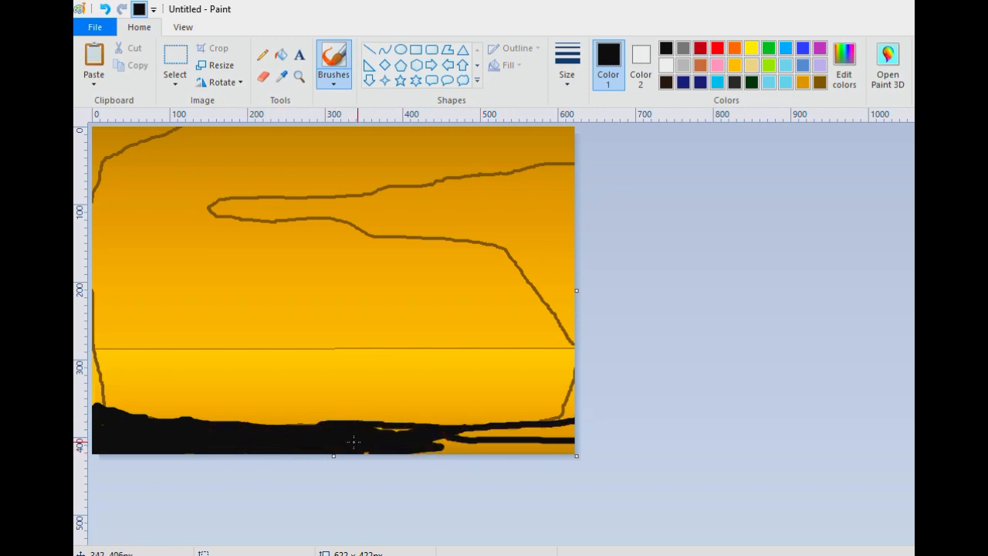
{"action": "mouse_move", "coordinate": [491, 452]}
{"action": "left_mouse_down"}
{"action": "mouse_move", "coordinate": [459, 439]}
{"action": "mouse_move", "coordinate": [427, 448]}
{"action": "mouse_move", "coordinate": [492, 441]}
{"action": "left_mouse_up"}
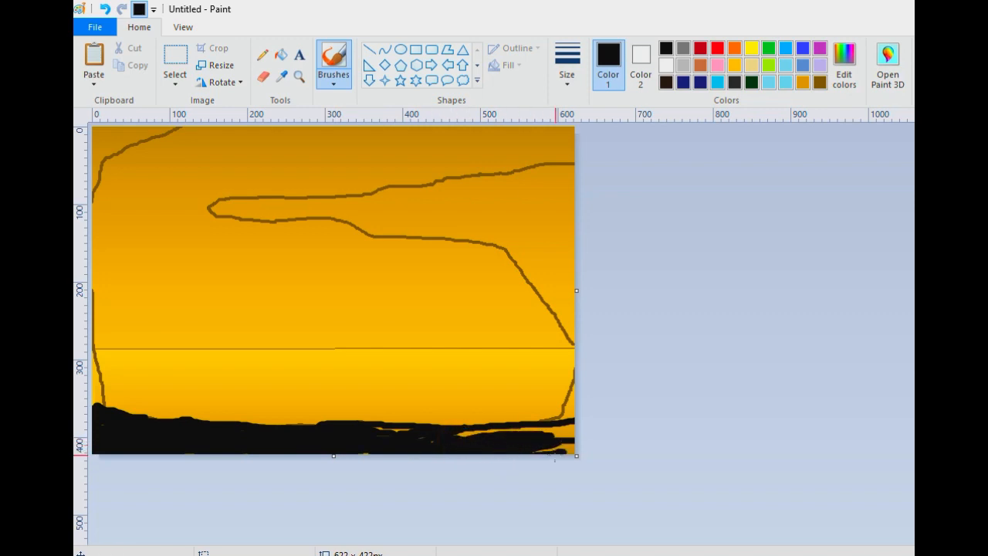
{"action": "left_click_drag", "start_coordinate": [369, 429], "coordinate": [411, 431]}
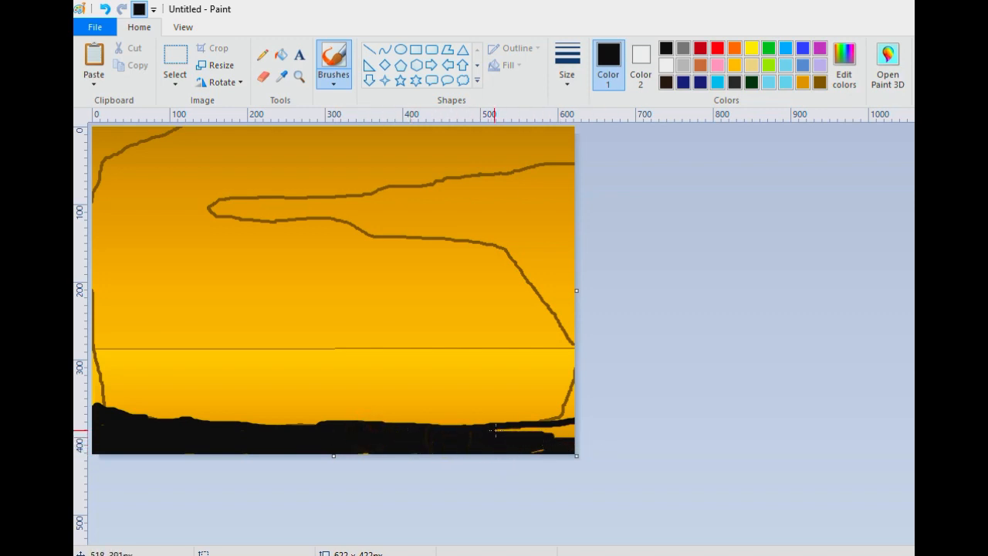
{"action": "left_click_drag", "start_coordinate": [495, 429], "coordinate": [568, 428]}
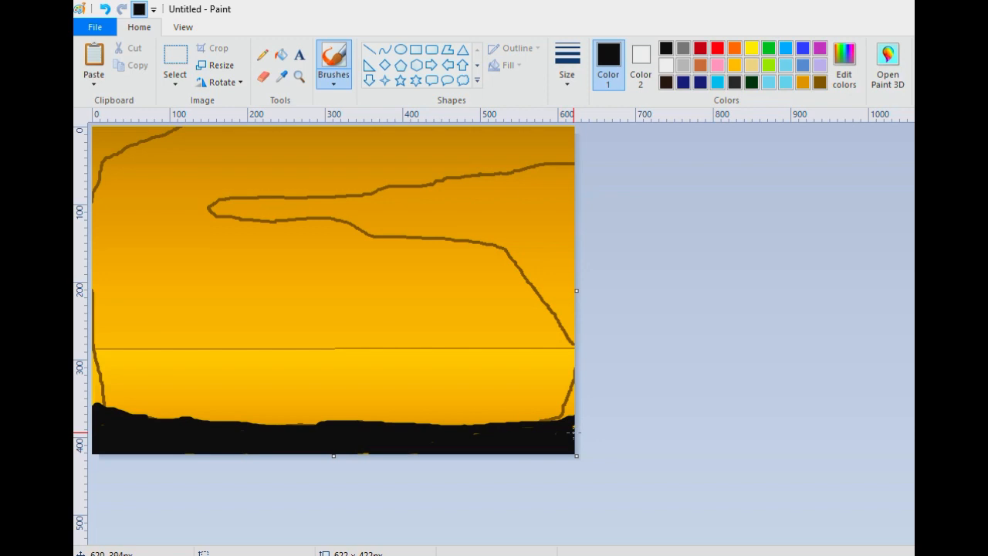
{"action": "mouse_move", "coordinate": [98, 404]}
{"action": "left_mouse_down"}
{"action": "mouse_move", "coordinate": [94, 372]}
{"action": "mouse_move", "coordinate": [98, 397]}
{"action": "left_mouse_up"}
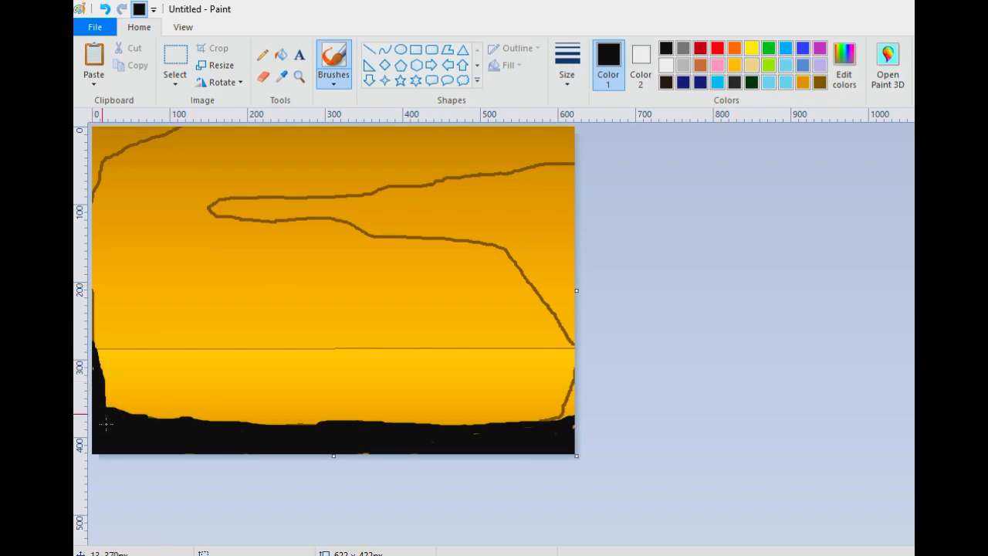
Trace the branch shape's upper edge in thick black, and paint the top-left corner and left edge black
{"action": "mouse_move", "coordinate": [207, 207]}
{"action": "left_mouse_down"}
{"action": "mouse_move", "coordinate": [573, 163]}
{"action": "mouse_move", "coordinate": [359, 197]}
{"action": "mouse_move", "coordinate": [399, 193]}
{"action": "left_mouse_up"}
{"action": "left_click_drag", "start_coordinate": [450, 187], "coordinate": [451, 188]}
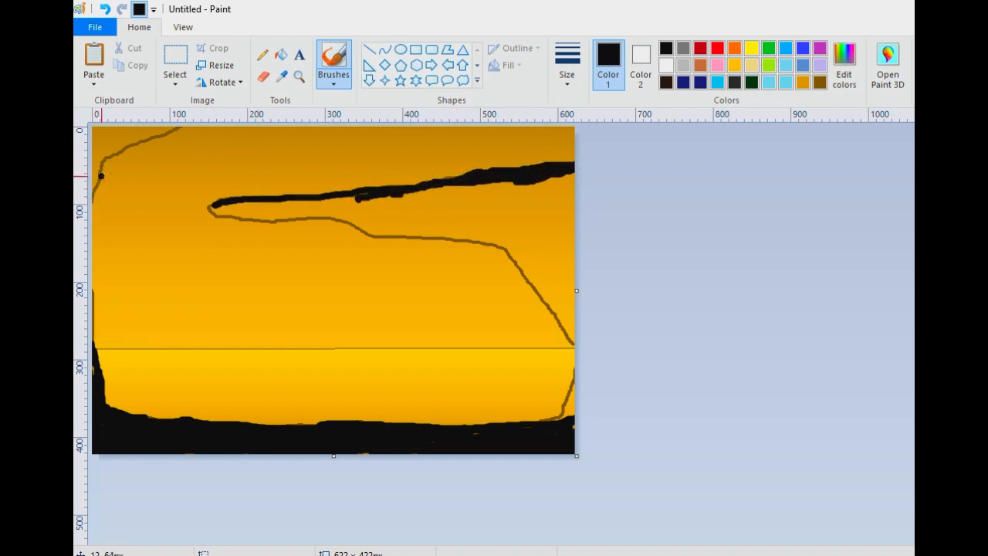
{"action": "mouse_move", "coordinate": [178, 131]}
{"action": "left_mouse_down"}
{"action": "mouse_move", "coordinate": [121, 157]}
{"action": "mouse_move", "coordinate": [97, 185]}
{"action": "mouse_move", "coordinate": [91, 301]}
{"action": "mouse_move", "coordinate": [92, 347]}
{"action": "left_mouse_up"}
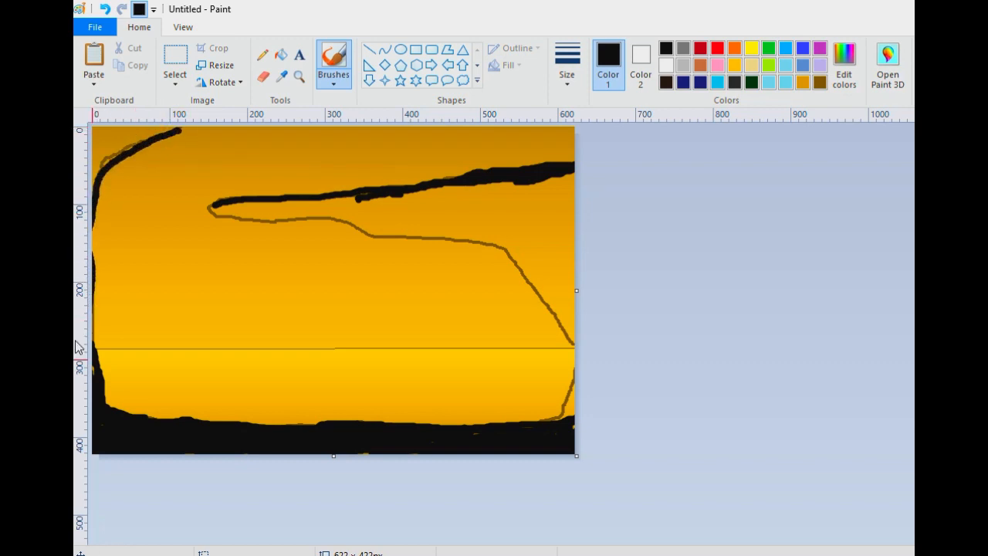
{"action": "mouse_move", "coordinate": [102, 159]}
{"action": "left_mouse_down"}
{"action": "mouse_move", "coordinate": [128, 145]}
{"action": "mouse_move", "coordinate": [92, 130]}
{"action": "mouse_move", "coordinate": [167, 132]}
{"action": "mouse_move", "coordinate": [96, 189]}
{"action": "left_mouse_up"}
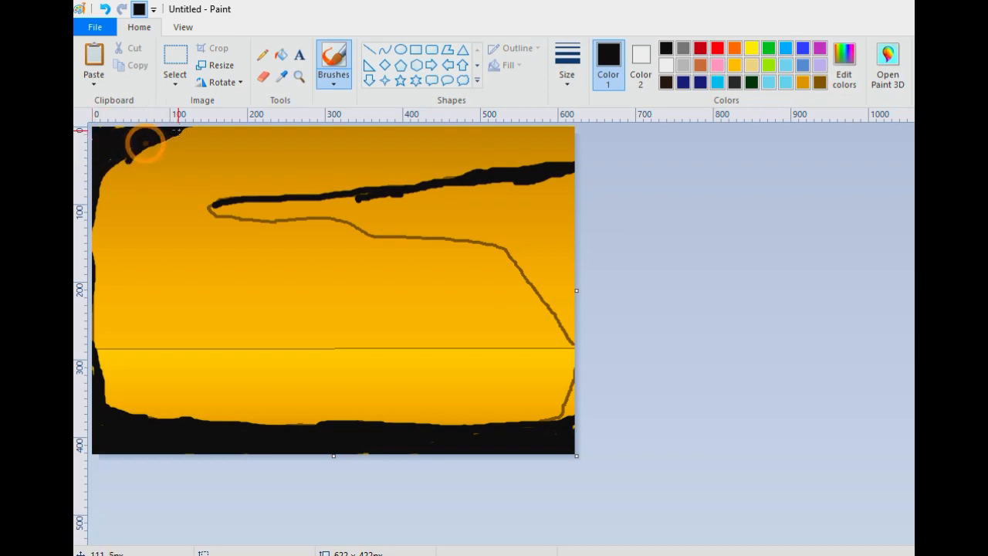
Paint the trunk end of the branch and the lower-right corner black, and trace the branch's curved lower edge
{"action": "mouse_move", "coordinate": [480, 186]}
{"action": "left_mouse_down"}
{"action": "mouse_move", "coordinate": [559, 208]}
{"action": "mouse_move", "coordinate": [566, 317]}
{"action": "left_mouse_up"}
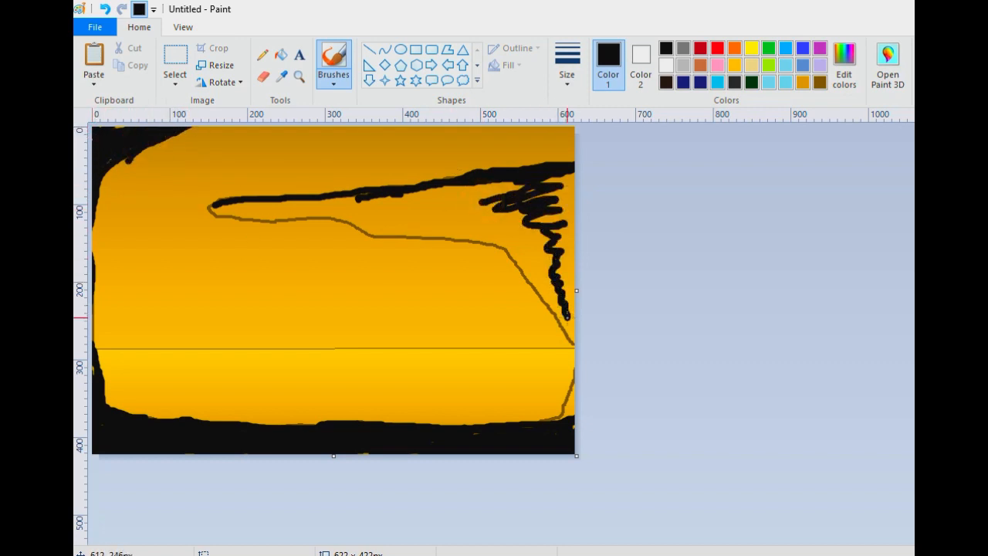
{"action": "mouse_move", "coordinate": [573, 363]}
{"action": "left_mouse_down"}
{"action": "mouse_move", "coordinate": [576, 390]}
{"action": "mouse_move", "coordinate": [548, 421]}
{"action": "left_mouse_up"}
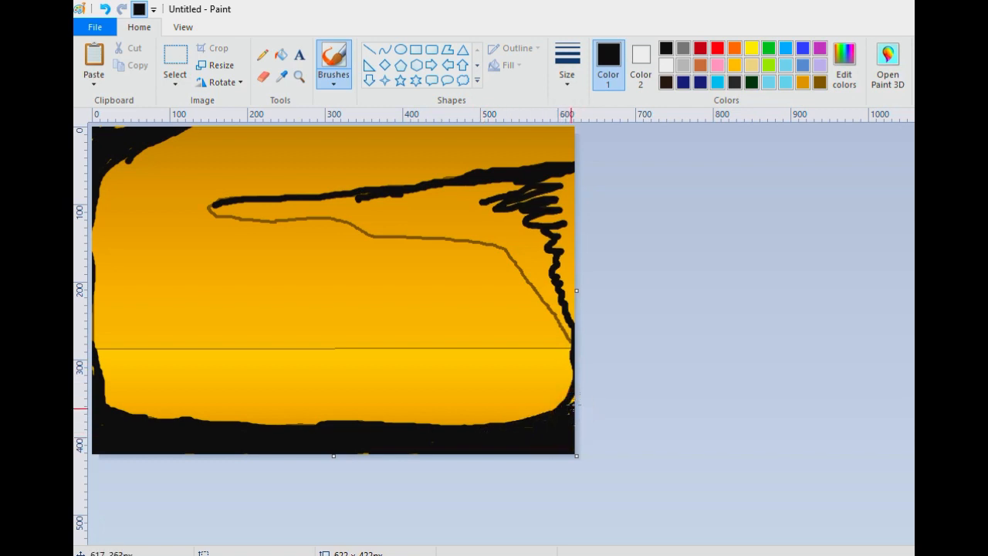
{"action": "mouse_move", "coordinate": [488, 168]}
{"action": "left_mouse_down"}
{"action": "mouse_move", "coordinate": [542, 174]}
{"action": "mouse_move", "coordinate": [557, 221]}
{"action": "mouse_move", "coordinate": [515, 200]}
{"action": "mouse_move", "coordinate": [561, 266]}
{"action": "mouse_move", "coordinate": [567, 297]}
{"action": "mouse_move", "coordinate": [583, 289]}
{"action": "left_mouse_up"}
{"action": "mouse_move", "coordinate": [565, 263]}
{"action": "left_mouse_down"}
{"action": "mouse_move", "coordinate": [576, 320]}
{"action": "mouse_move", "coordinate": [574, 290]}
{"action": "mouse_move", "coordinate": [523, 276]}
{"action": "mouse_move", "coordinate": [466, 238]}
{"action": "left_mouse_up"}
{"action": "left_click", "coordinate": [578, 291]}
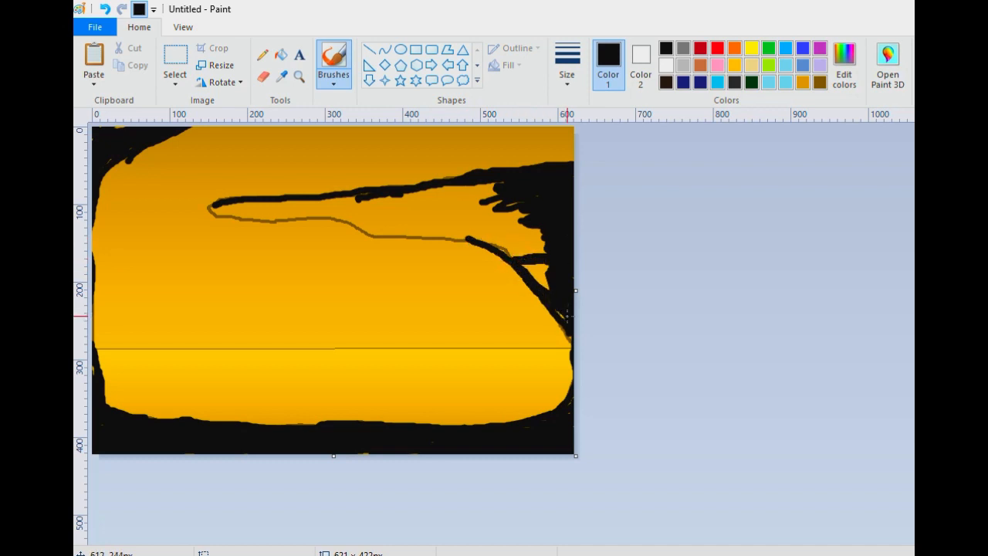
Fill the remaining gaps in the trunk and the branch solid black, out to the branch's tip
{"action": "left_click_drag", "start_coordinate": [549, 290], "coordinate": [528, 262]}
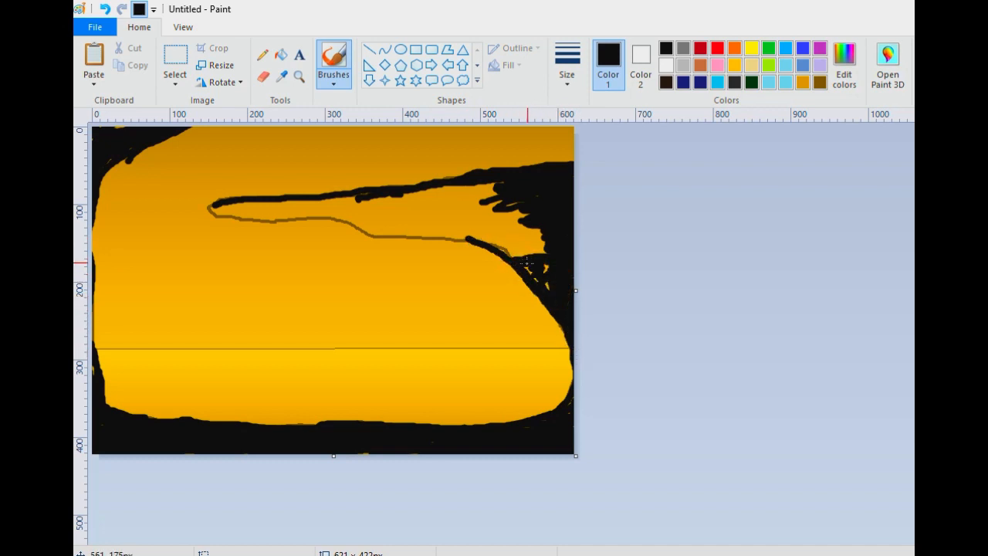
{"action": "mouse_move", "coordinate": [486, 218]}
{"action": "left_mouse_down"}
{"action": "mouse_move", "coordinate": [531, 225]}
{"action": "mouse_move", "coordinate": [519, 242]}
{"action": "mouse_move", "coordinate": [536, 230]}
{"action": "mouse_move", "coordinate": [507, 244]}
{"action": "mouse_move", "coordinate": [550, 241]}
{"action": "mouse_move", "coordinate": [536, 255]}
{"action": "mouse_move", "coordinate": [536, 212]}
{"action": "mouse_move", "coordinate": [496, 220]}
{"action": "mouse_move", "coordinate": [542, 252]}
{"action": "mouse_move", "coordinate": [482, 215]}
{"action": "mouse_move", "coordinate": [508, 216]}
{"action": "mouse_move", "coordinate": [451, 199]}
{"action": "mouse_move", "coordinate": [394, 201]}
{"action": "mouse_move", "coordinate": [531, 183]}
{"action": "left_mouse_up"}
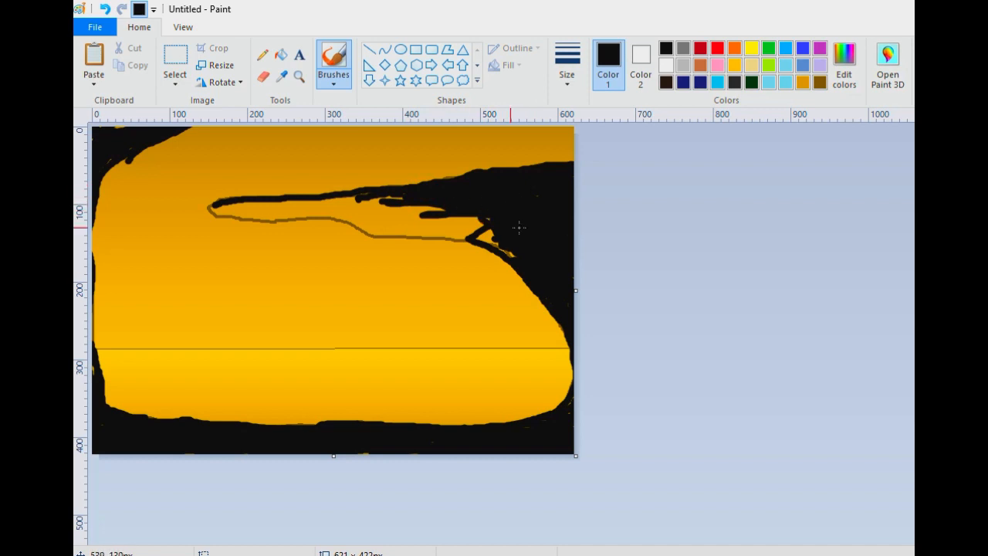
{"action": "mouse_move", "coordinate": [519, 226]}
{"action": "left_mouse_down"}
{"action": "mouse_move", "coordinate": [471, 235]}
{"action": "mouse_move", "coordinate": [428, 224]}
{"action": "mouse_move", "coordinate": [490, 222]}
{"action": "mouse_move", "coordinate": [505, 206]}
{"action": "mouse_move", "coordinate": [268, 209]}
{"action": "left_mouse_up"}
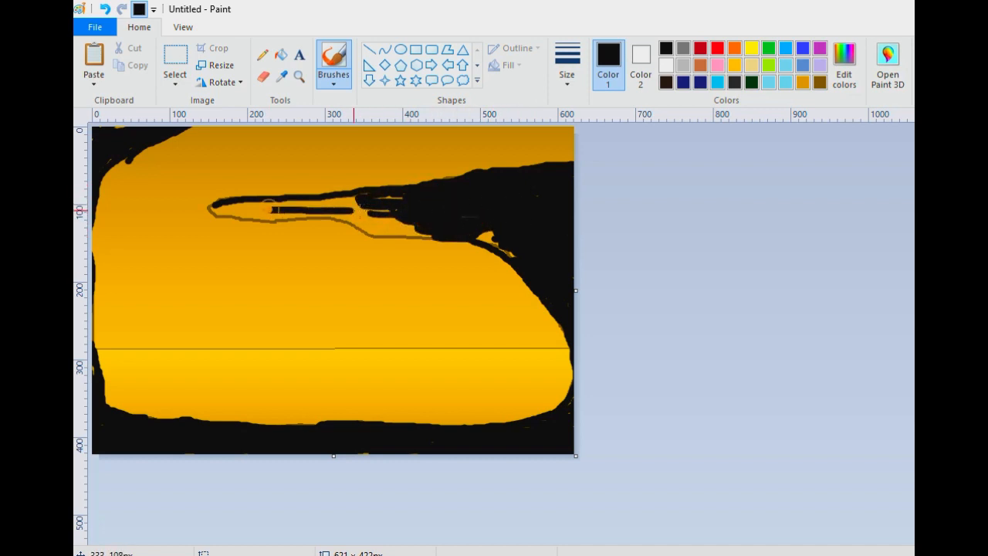
{"action": "mouse_move", "coordinate": [353, 208]}
{"action": "left_mouse_down"}
{"action": "mouse_move", "coordinate": [266, 203]}
{"action": "mouse_move", "coordinate": [253, 218]}
{"action": "mouse_move", "coordinate": [357, 223]}
{"action": "mouse_move", "coordinate": [499, 250]}
{"action": "mouse_move", "coordinate": [414, 220]}
{"action": "mouse_move", "coordinate": [245, 204]}
{"action": "mouse_move", "coordinate": [463, 240]}
{"action": "left_mouse_up"}
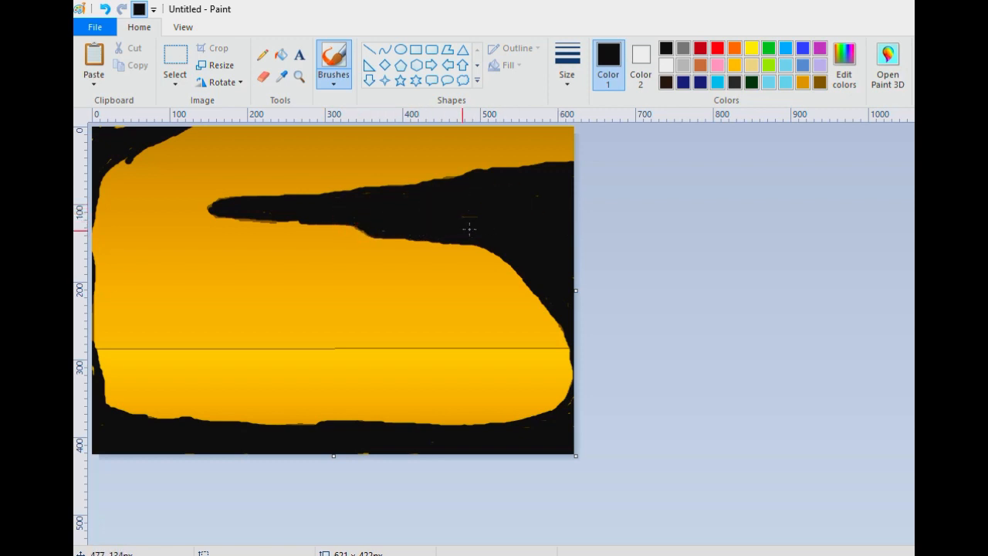
Paint a clump of black grass stalks on the ground in the lower-left corner with a thinner brush
{"action": "left_click", "coordinate": [567, 77]}
{"action": "left_click", "coordinate": [560, 137]}
{"action": "mouse_move", "coordinate": [126, 387]}
{"action": "left_mouse_down"}
{"action": "mouse_move", "coordinate": [143, 423]}
{"action": "mouse_move", "coordinate": [135, 378]}
{"action": "left_mouse_up"}
{"action": "left_click_drag", "start_coordinate": [142, 416], "coordinate": [152, 379]}
{"action": "mouse_move", "coordinate": [142, 416]}
{"action": "left_mouse_down"}
{"action": "mouse_move", "coordinate": [158, 386]}
{"action": "mouse_move", "coordinate": [128, 407]}
{"action": "mouse_move", "coordinate": [121, 400]}
{"action": "left_mouse_up"}
{"action": "mouse_move", "coordinate": [134, 408]}
{"action": "left_mouse_down"}
{"action": "mouse_move", "coordinate": [120, 387]}
{"action": "mouse_move", "coordinate": [136, 364]}
{"action": "mouse_move", "coordinate": [156, 362]}
{"action": "left_mouse_up"}
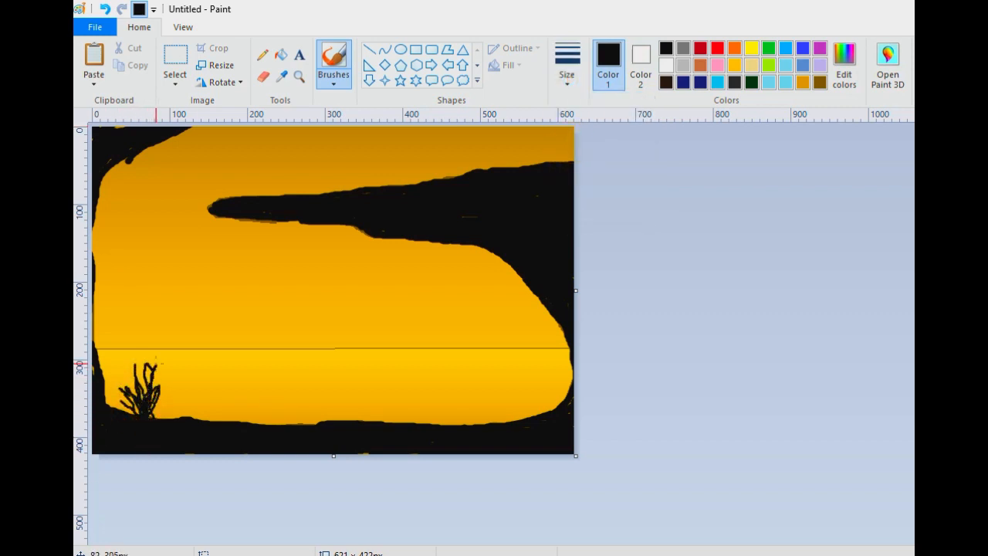
{"action": "mouse_move", "coordinate": [162, 422]}
{"action": "left_mouse_down"}
{"action": "mouse_move", "coordinate": [149, 397]}
{"action": "mouse_move", "coordinate": [192, 393]}
{"action": "left_mouse_up"}
{"action": "mouse_move", "coordinate": [127, 411]}
{"action": "left_mouse_down"}
{"action": "mouse_move", "coordinate": [116, 397]}
{"action": "mouse_move", "coordinate": [121, 363]}
{"action": "left_mouse_up"}
{"action": "left_click_drag", "start_coordinate": [115, 410], "coordinate": [105, 376]}
{"action": "mouse_move", "coordinate": [121, 418]}
{"action": "left_mouse_down"}
{"action": "mouse_move", "coordinate": [121, 390]}
{"action": "mouse_move", "coordinate": [135, 398]}
{"action": "left_mouse_up"}
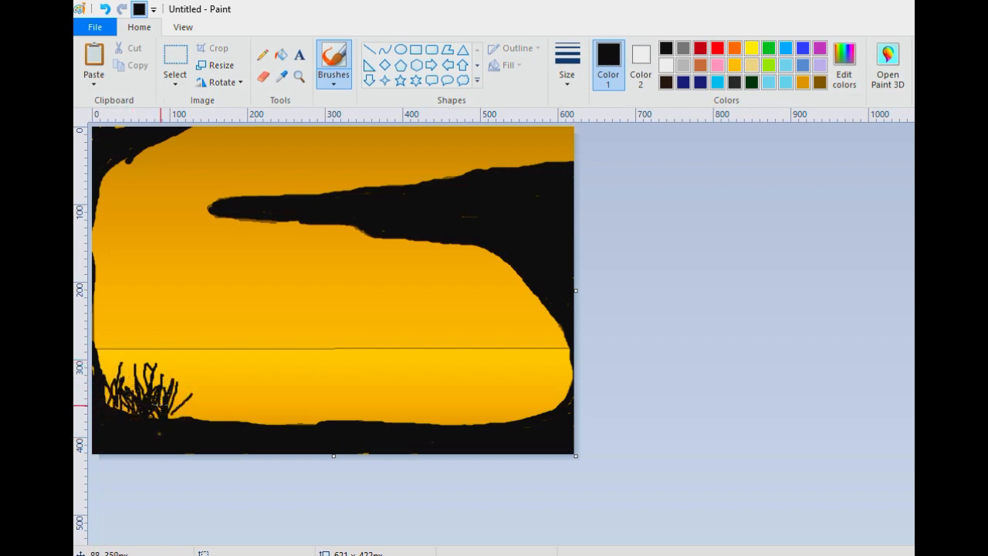
Thicken the grass clump with more black stalks and extend it rightward with shorter blades
{"action": "mouse_move", "coordinate": [170, 446]}
{"action": "left_mouse_down"}
{"action": "mouse_move", "coordinate": [165, 392]}
{"action": "mouse_move", "coordinate": [179, 400]}
{"action": "mouse_move", "coordinate": [187, 385]}
{"action": "left_mouse_up"}
{"action": "left_click_drag", "start_coordinate": [172, 424], "coordinate": [197, 393]}
{"action": "left_click_drag", "start_coordinate": [151, 417], "coordinate": [163, 364]}
{"action": "left_click_drag", "start_coordinate": [147, 381], "coordinate": [145, 385]}
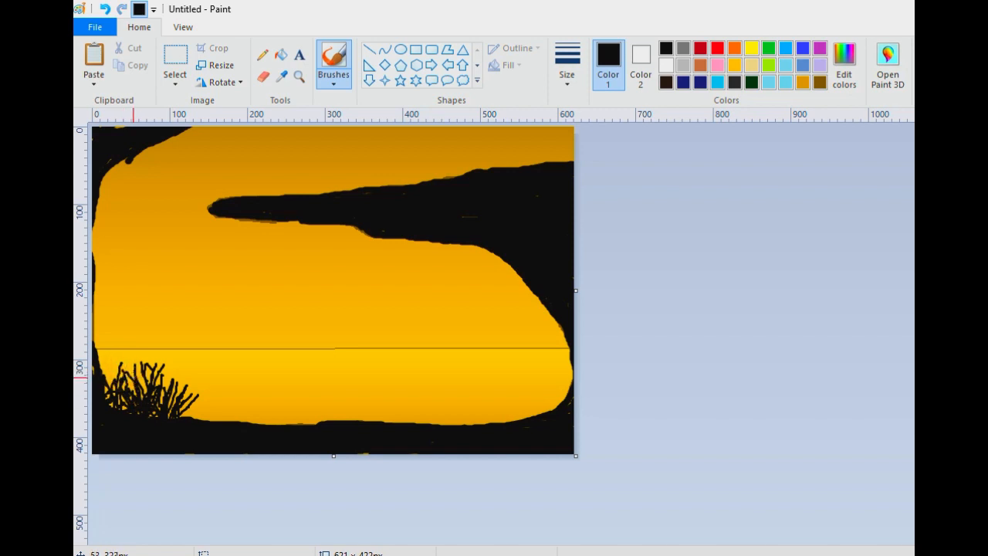
{"action": "left_click", "coordinate": [134, 378]}
{"action": "left_click", "coordinate": [187, 405]}
{"action": "left_click_drag", "start_coordinate": [206, 413], "coordinate": [201, 399]}
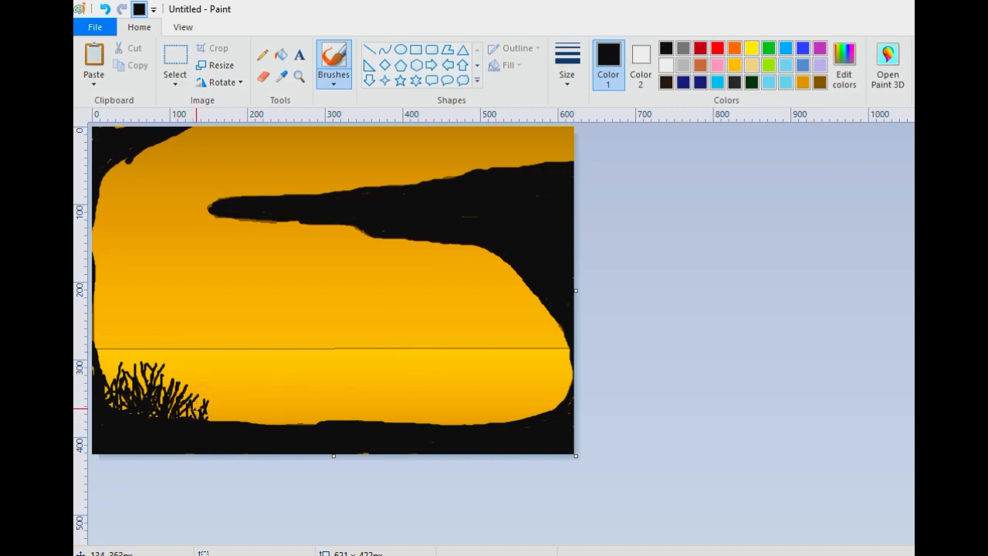
{"action": "left_click_drag", "start_coordinate": [199, 421], "coordinate": [218, 402]}
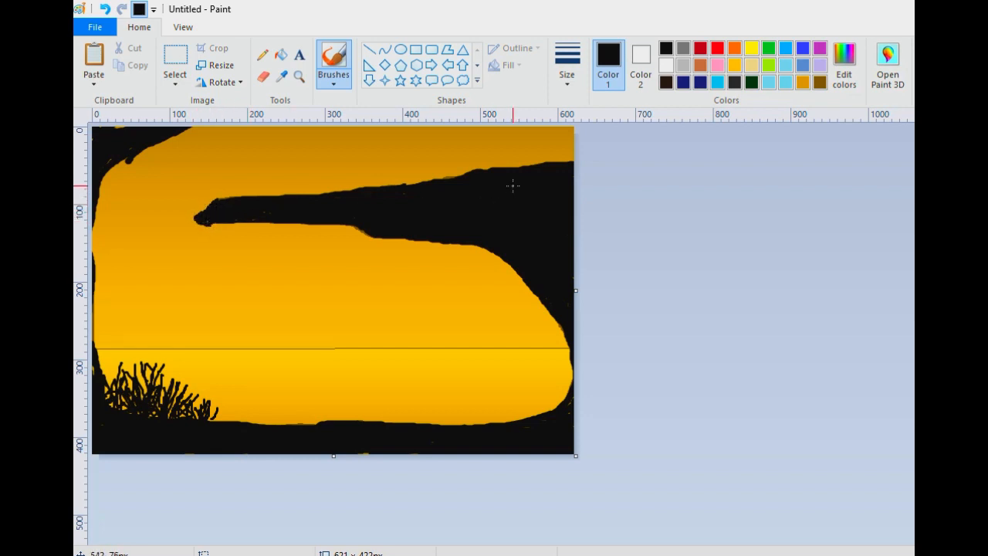
Paint thin gold bark highlights on the branch's tip and along the underside of its outer part
{"action": "left_click", "coordinate": [741, 66]}
{"action": "left_click", "coordinate": [567, 61]}
{"action": "scroll", "coordinate": [434, 208], "scroll_direction": "up", "scroll_amount": 3, "text": "ctrl"}
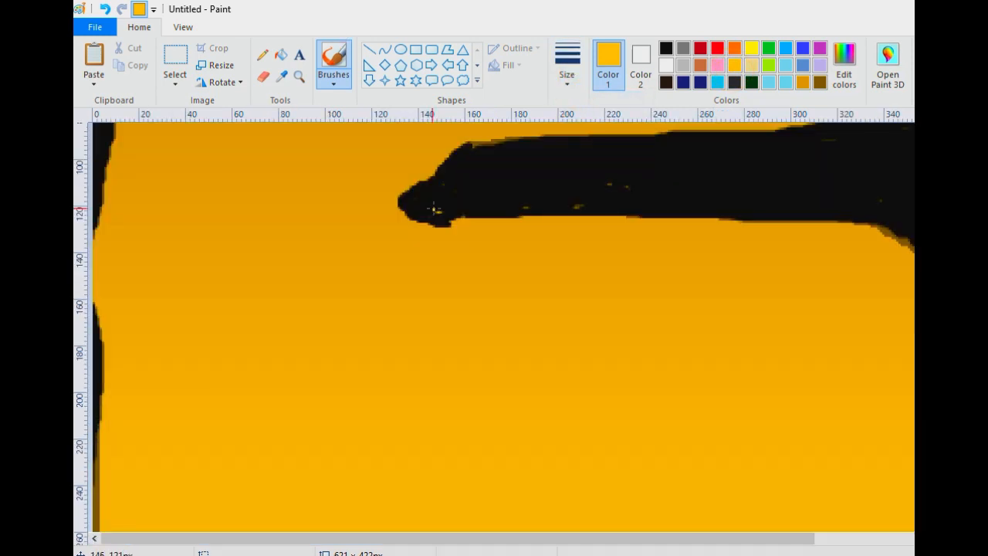
{"action": "mouse_move", "coordinate": [427, 218]}
{"action": "left_mouse_down"}
{"action": "mouse_move", "coordinate": [455, 210]}
{"action": "mouse_move", "coordinate": [481, 192]}
{"action": "mouse_move", "coordinate": [466, 193]}
{"action": "mouse_move", "coordinate": [483, 196]}
{"action": "mouse_move", "coordinate": [471, 214]}
{"action": "mouse_move", "coordinate": [613, 206]}
{"action": "mouse_move", "coordinate": [486, 202]}
{"action": "mouse_move", "coordinate": [541, 204]}
{"action": "mouse_move", "coordinate": [556, 191]}
{"action": "mouse_move", "coordinate": [574, 202]}
{"action": "mouse_move", "coordinate": [678, 208]}
{"action": "mouse_move", "coordinate": [622, 184]}
{"action": "mouse_move", "coordinate": [643, 202]}
{"action": "mouse_move", "coordinate": [602, 197]}
{"action": "mouse_move", "coordinate": [616, 183]}
{"action": "mouse_move", "coordinate": [600, 185]}
{"action": "mouse_move", "coordinate": [703, 204]}
{"action": "left_mouse_up"}
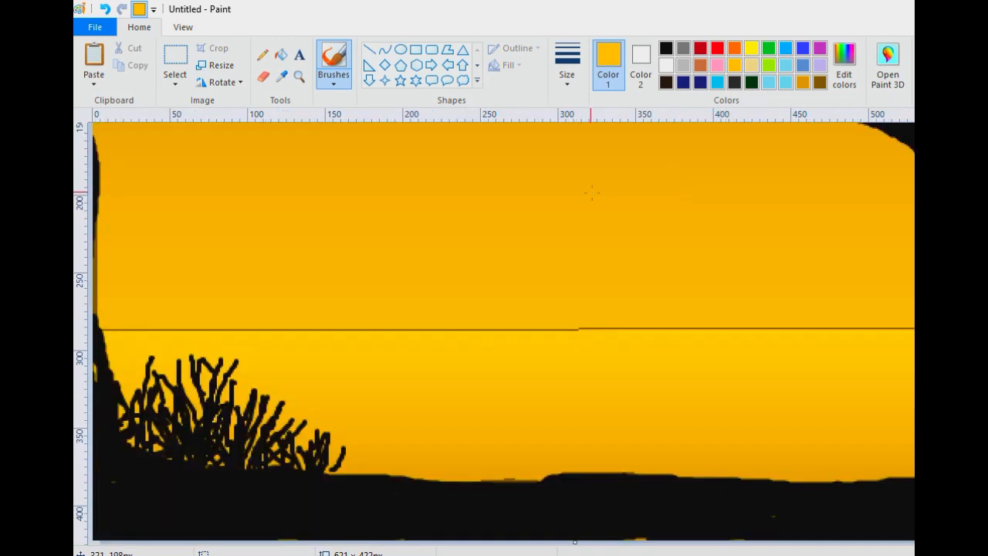
Extend the thin gold bark highlights along the middle of the branch to the bulge on its underside
{"action": "scroll", "coordinate": [600, 191], "scroll_direction": "down", "scroll_amount": 1}
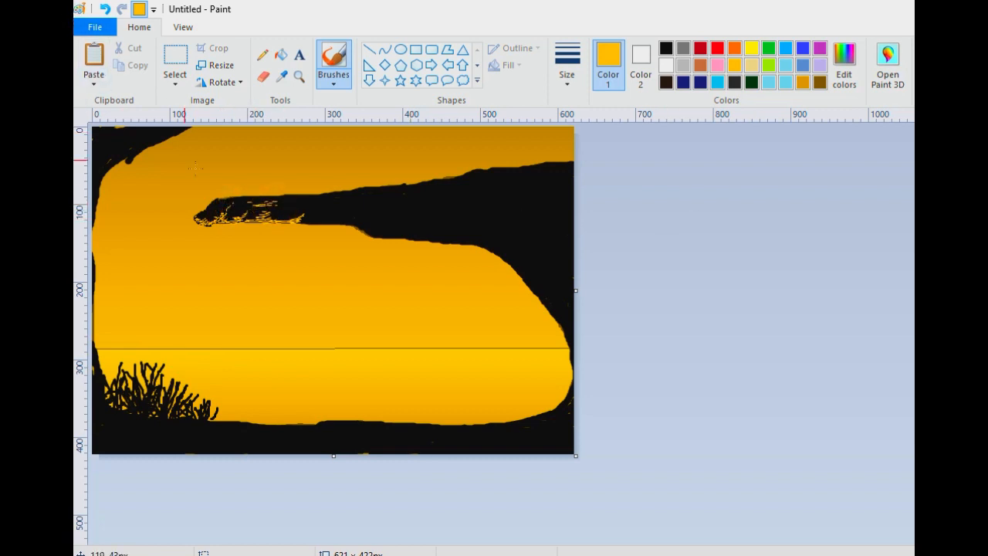
{"action": "scroll", "coordinate": [246, 207], "scroll_direction": "up", "scroll_amount": 3}
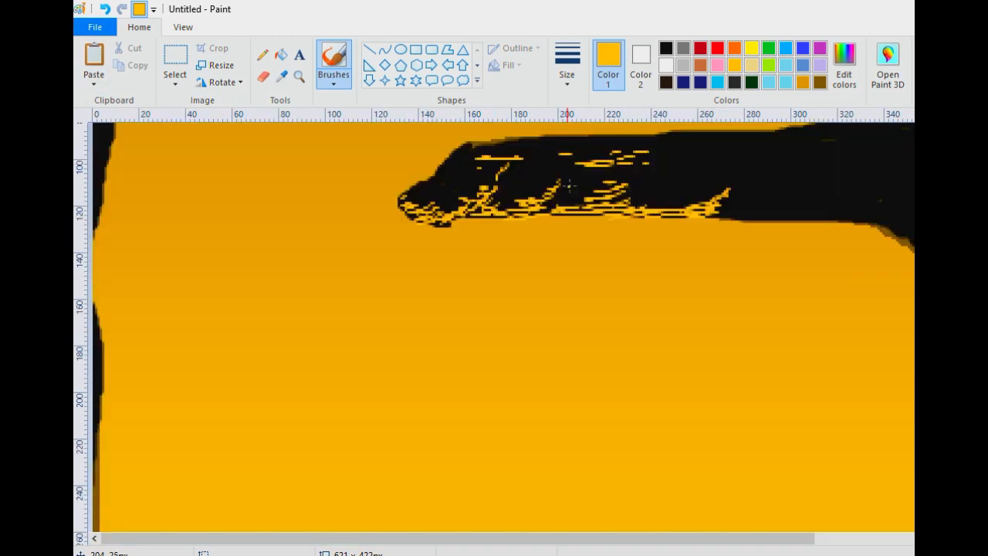
{"action": "mouse_move", "coordinate": [716, 210]}
{"action": "left_mouse_down"}
{"action": "mouse_move", "coordinate": [833, 214]}
{"action": "mouse_move", "coordinate": [796, 191]}
{"action": "left_mouse_up"}
{"action": "left_click_drag", "start_coordinate": [729, 189], "coordinate": [737, 184]}
{"action": "left_click_drag", "start_coordinate": [753, 151], "coordinate": [797, 147]}
{"action": "mouse_move", "coordinate": [779, 210]}
{"action": "left_mouse_down"}
{"action": "mouse_move", "coordinate": [807, 186]}
{"action": "mouse_move", "coordinate": [877, 213]}
{"action": "mouse_move", "coordinate": [912, 189]}
{"action": "left_mouse_up"}
{"action": "left_click_drag", "start_coordinate": [886, 151], "coordinate": [913, 152]}
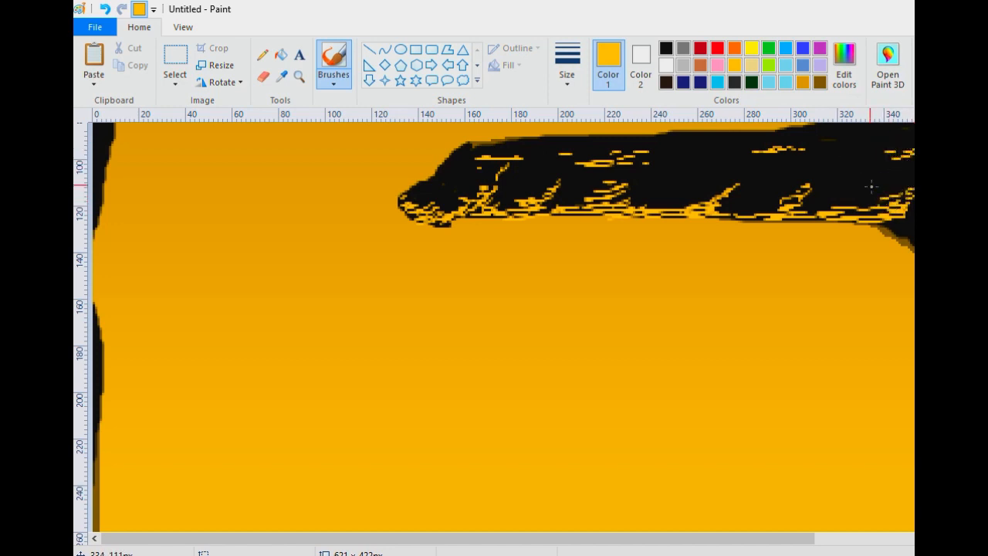
{"action": "scroll", "coordinate": [870, 186], "scroll_direction": "down", "scroll_amount": 1}
{"action": "left_click_drag", "start_coordinate": [642, 198], "coordinate": [619, 192]}
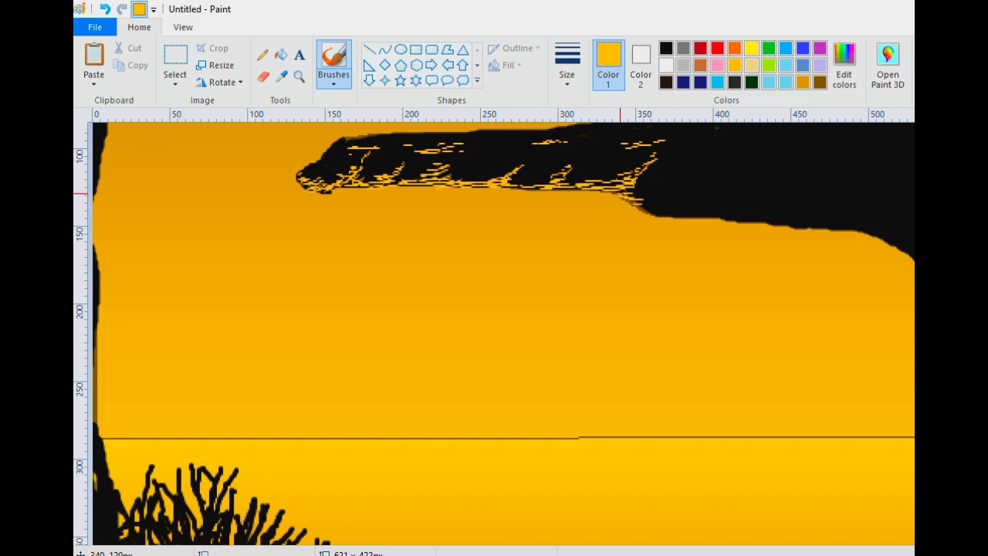
{"action": "left_click", "coordinate": [746, 199]}
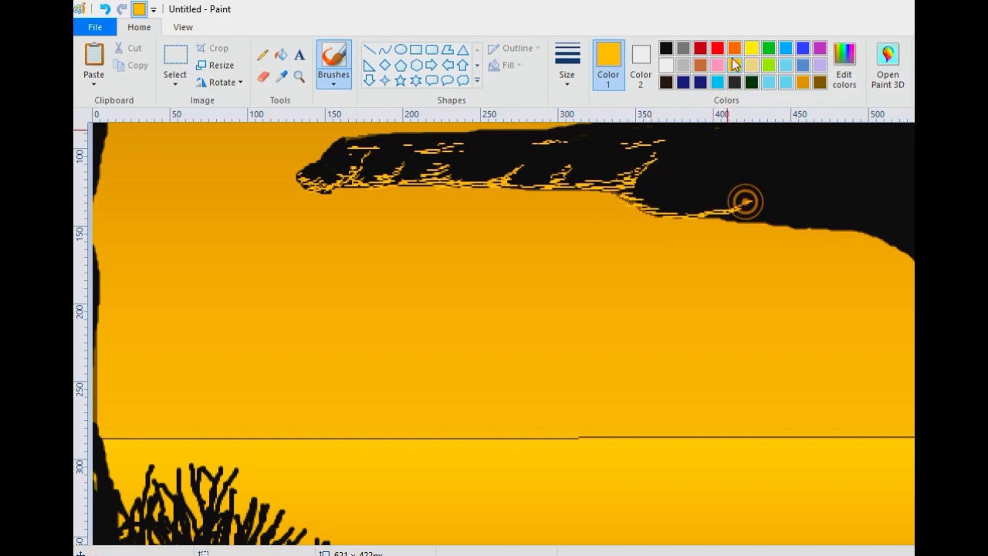
Mix a darker gold as the drawing colour and paint bark highlights on and above the branch's lower bulge
{"action": "left_click", "coordinate": [844, 68]}
{"action": "left_click", "coordinate": [768, 273]}
{"action": "left_click", "coordinate": [457, 395]}
{"action": "mouse_move", "coordinate": [733, 202]}
{"action": "left_mouse_down"}
{"action": "mouse_move", "coordinate": [752, 198]}
{"action": "mouse_move", "coordinate": [766, 176]}
{"action": "mouse_move", "coordinate": [753, 196]}
{"action": "mouse_move", "coordinate": [799, 144]}
{"action": "mouse_move", "coordinate": [812, 145]}
{"action": "left_mouse_up"}
{"action": "left_click_drag", "start_coordinate": [657, 206], "coordinate": [720, 199]}
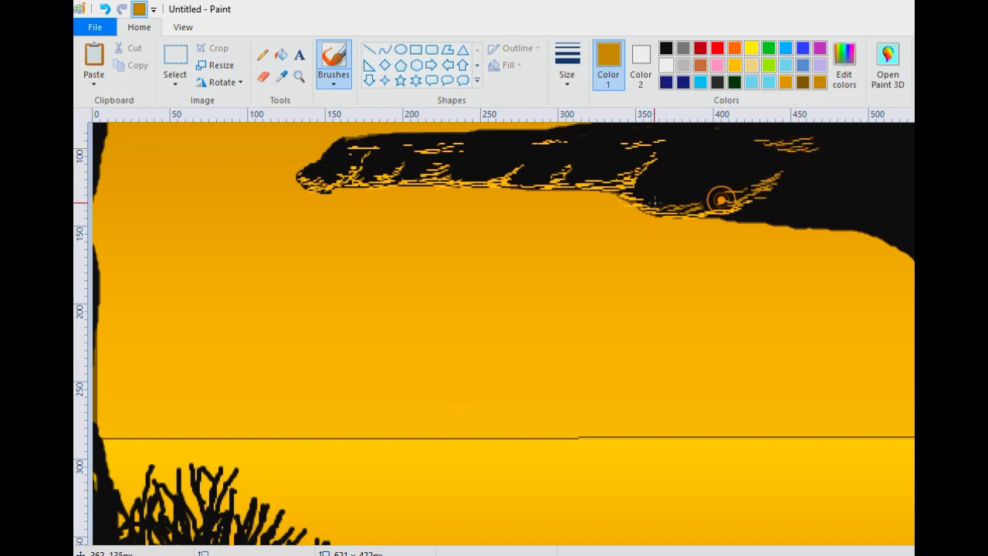
Draw fine dark-gold bark lines with the Pencil around the branch's bulge and along the upper edge above it
{"action": "left_click", "coordinate": [263, 52]}
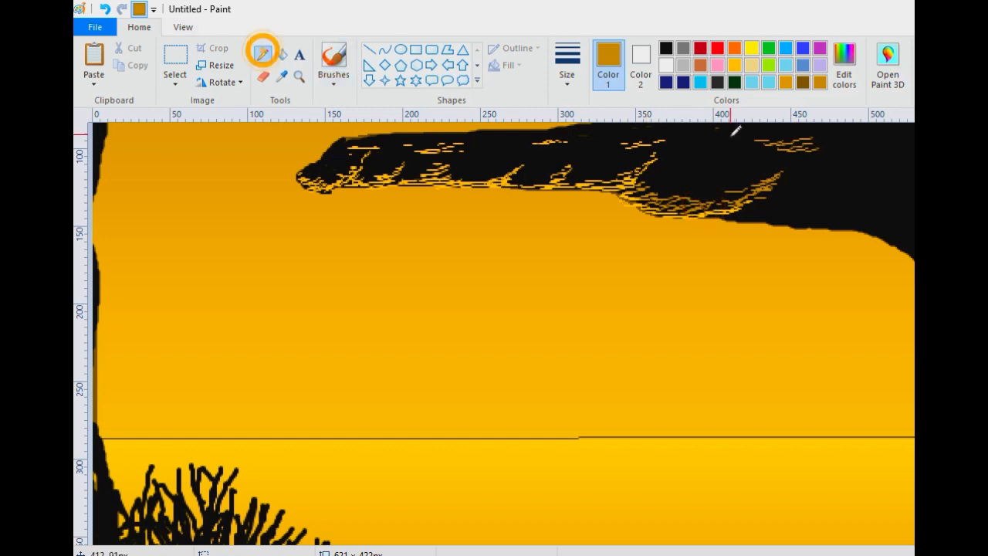
{"action": "left_click", "coordinate": [566, 65]}
{"action": "left_click", "coordinate": [584, 121]}
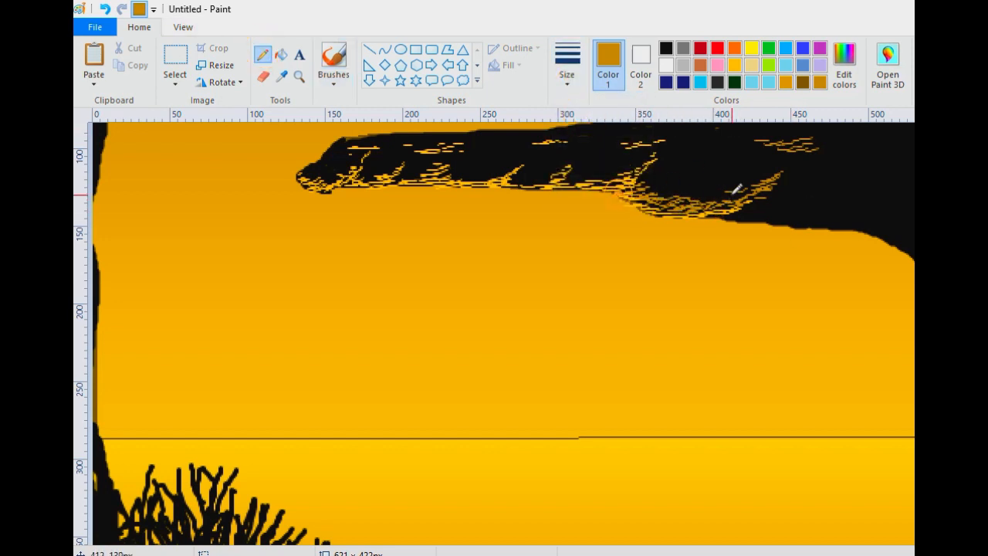
{"action": "scroll", "coordinate": [657, 176], "scroll_direction": "down", "scroll_amount": 2}
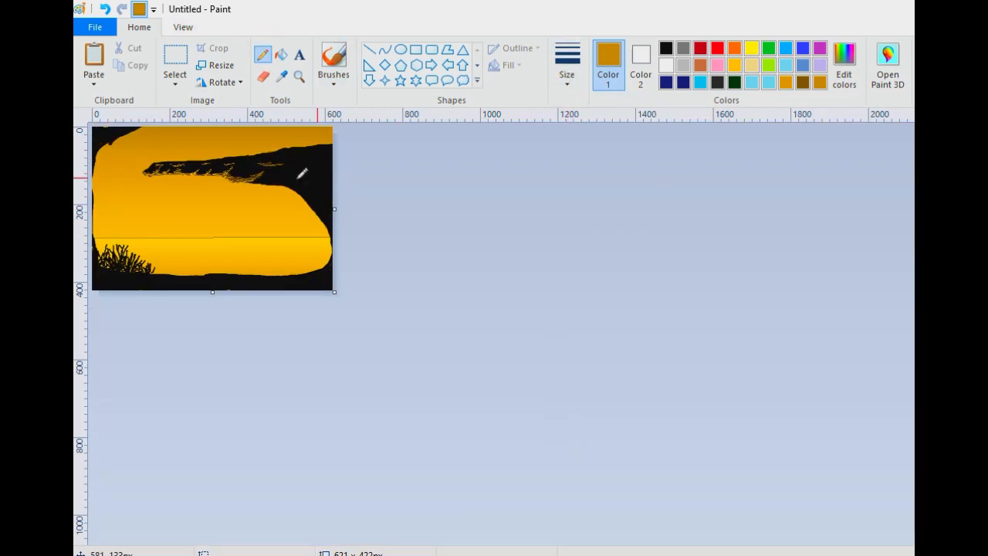
{"action": "scroll", "coordinate": [301, 174], "scroll_direction": "up", "scroll_amount": 1}
{"action": "left_click_drag", "start_coordinate": [432, 206], "coordinate": [432, 213]}
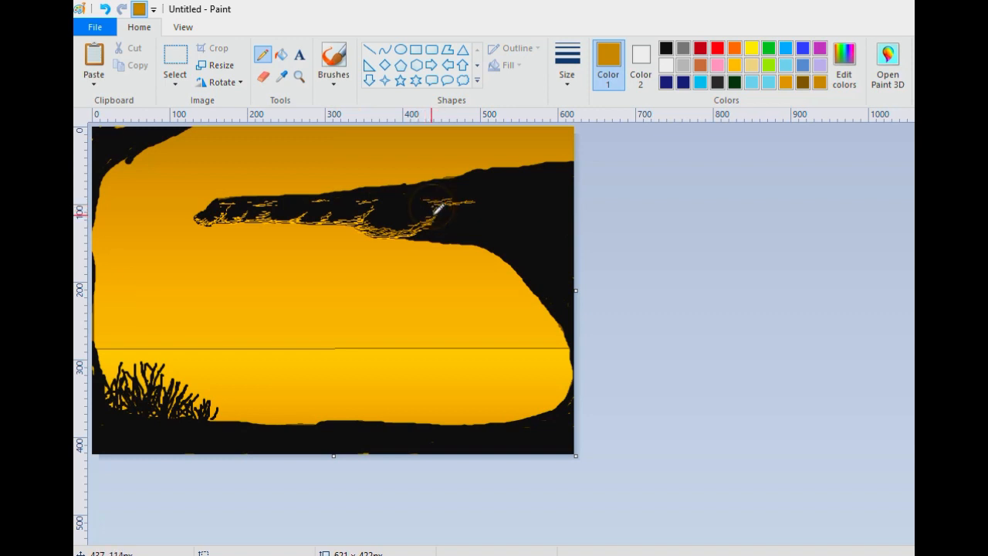
{"action": "left_click_drag", "start_coordinate": [468, 169], "coordinate": [394, 186]}
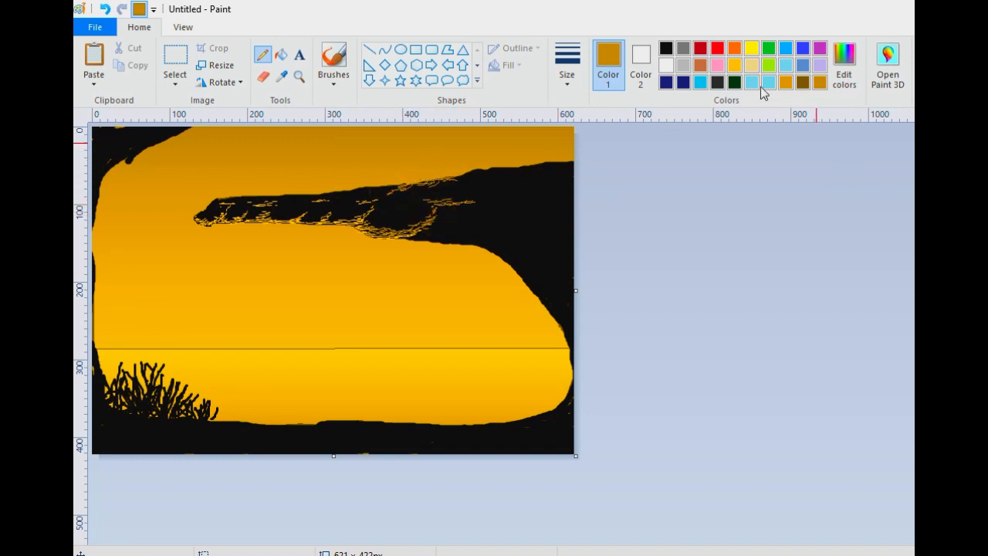
Add dark-gold pencil bark lines to the branch's upper edge, its thick right end and its underside
{"action": "left_click", "coordinate": [335, 199]}
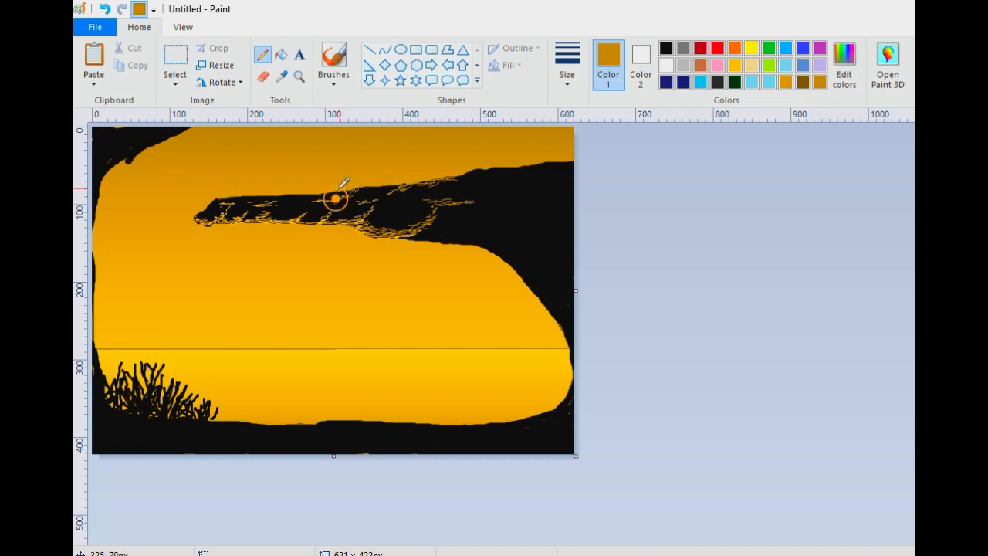
{"action": "left_click", "coordinate": [295, 198]}
{"action": "left_click_drag", "start_coordinate": [556, 165], "coordinate": [534, 179]}
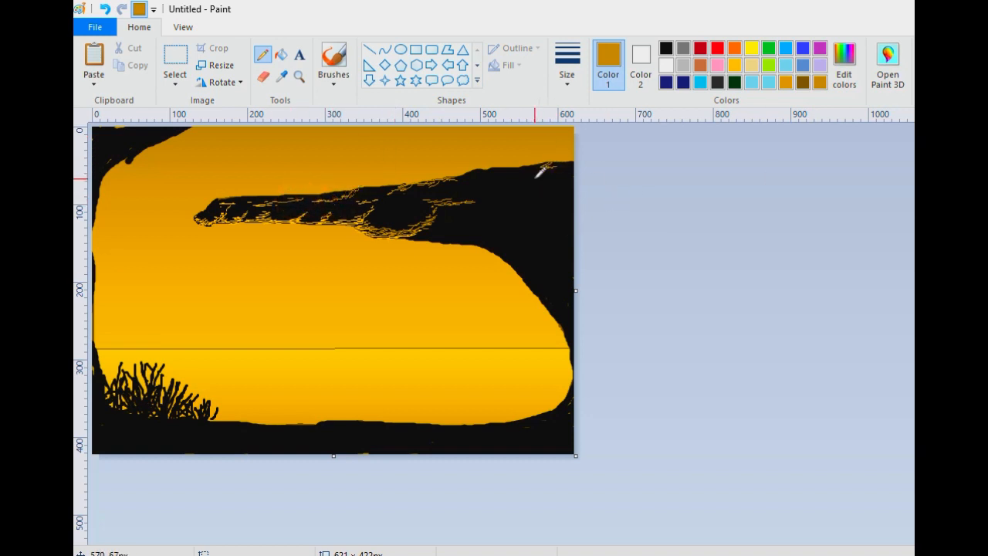
{"action": "mouse_move", "coordinate": [400, 237]}
{"action": "left_mouse_down"}
{"action": "mouse_move", "coordinate": [497, 233]}
{"action": "mouse_move", "coordinate": [487, 244]}
{"action": "mouse_move", "coordinate": [494, 252]}
{"action": "mouse_move", "coordinate": [470, 235]}
{"action": "mouse_move", "coordinate": [495, 233]}
{"action": "mouse_move", "coordinate": [494, 207]}
{"action": "left_mouse_up"}
{"action": "left_click", "coordinate": [430, 234]}
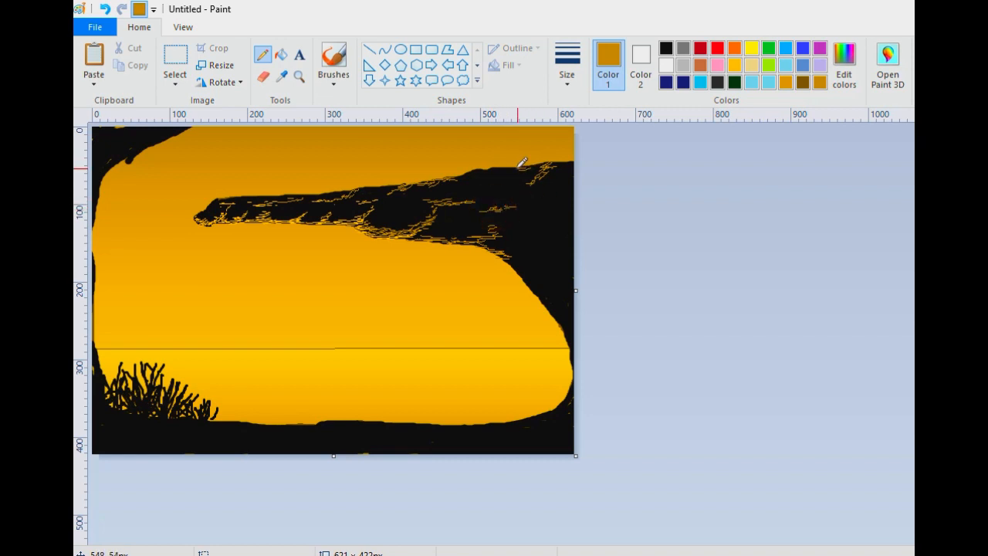
Draw dark-gold bark lines along the thick branch's upper edge and down the trunk's curved inner edge
{"action": "left_click_drag", "start_coordinate": [455, 177], "coordinate": [435, 183]}
{"action": "scroll", "coordinate": [621, 123], "scroll_direction": "up", "scroll_amount": 1}
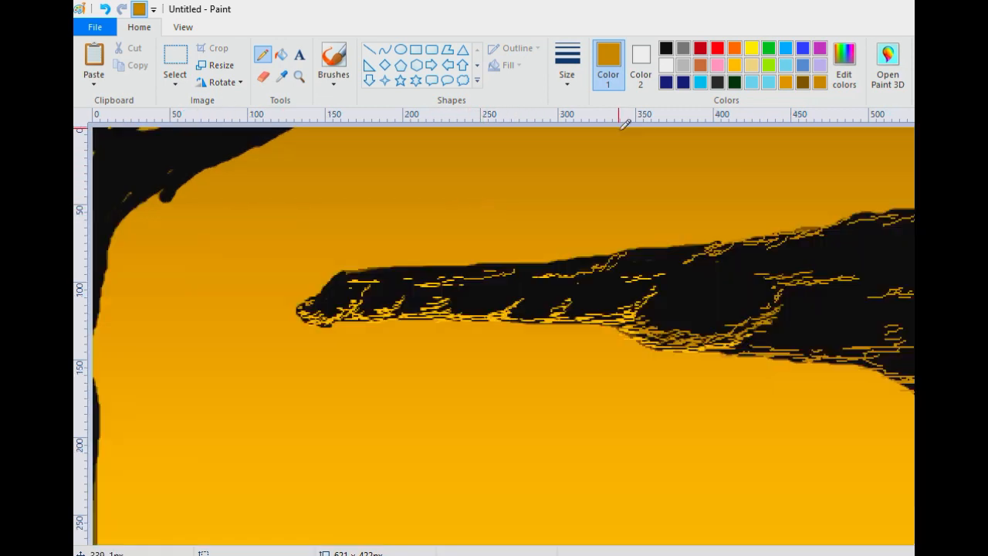
{"action": "scroll", "coordinate": [762, 392], "scroll_direction": "down", "scroll_amount": 3}
{"action": "scroll", "coordinate": [763, 392], "scroll_direction": "up", "scroll_amount": 1}
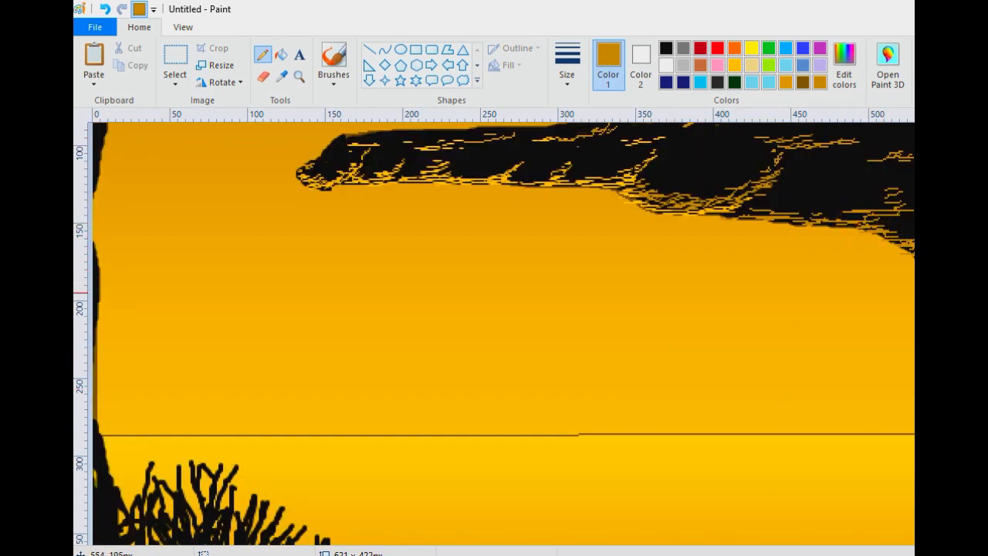
{"action": "scroll", "coordinate": [890, 380], "scroll_direction": "down", "scroll_amount": 1}
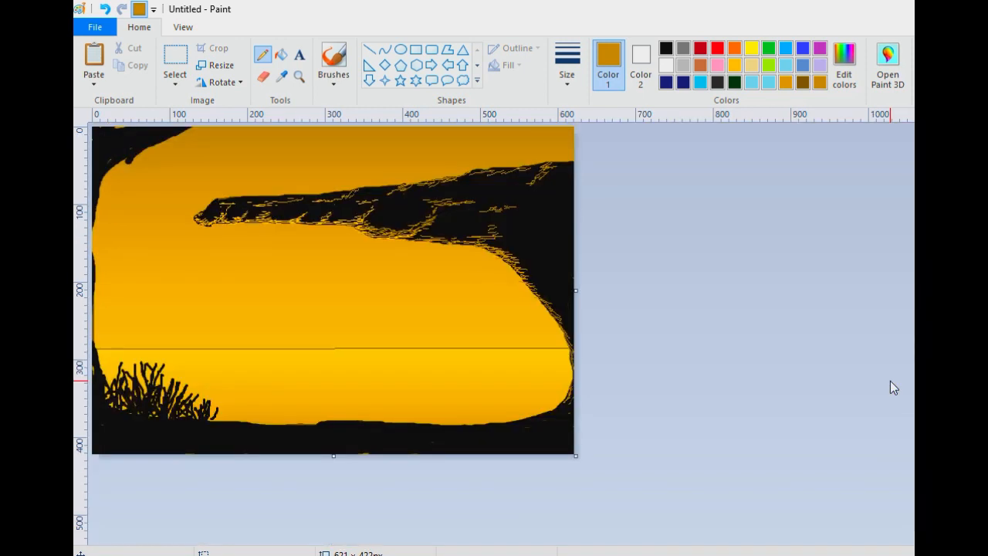
Add short dark-gold bark lines across the black interior of the branch and trunk
{"action": "left_click_drag", "start_coordinate": [425, 202], "coordinate": [399, 205]}
{"action": "left_click", "coordinate": [411, 204]}
{"action": "left_click_drag", "start_coordinate": [525, 268], "coordinate": [535, 268]}
{"action": "mouse_move", "coordinate": [530, 277]}
{"action": "left_mouse_down"}
{"action": "mouse_move", "coordinate": [539, 276]}
{"action": "mouse_move", "coordinate": [526, 250]}
{"action": "mouse_move", "coordinate": [554, 245]}
{"action": "mouse_move", "coordinate": [547, 211]}
{"action": "mouse_move", "coordinate": [557, 202]}
{"action": "left_mouse_up"}
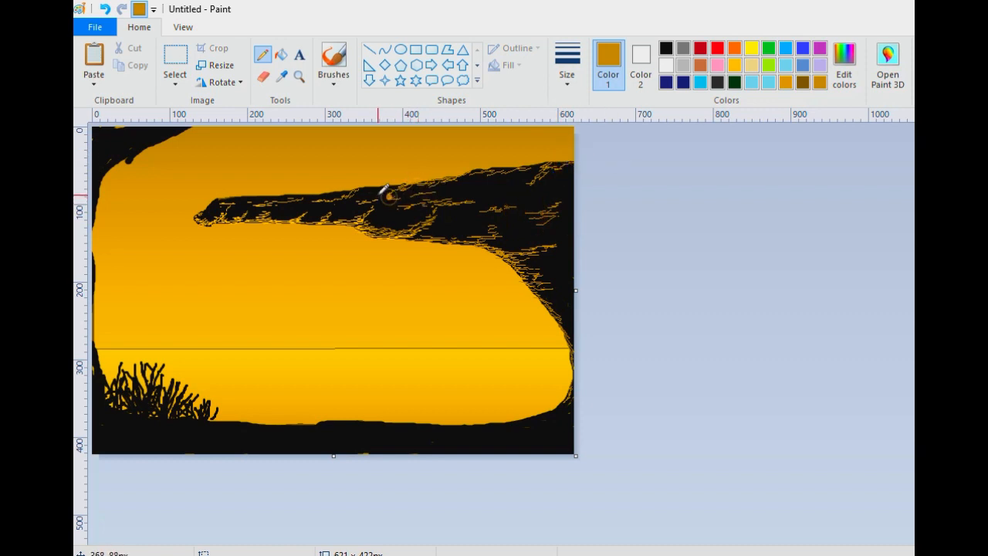
{"action": "left_click", "coordinate": [486, 196]}
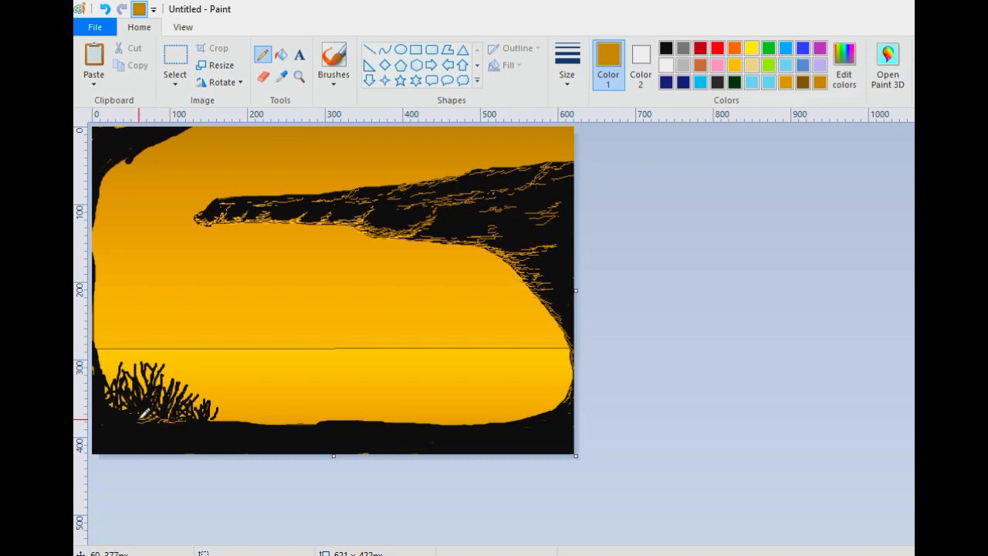
Draw irregular dark-gold texture lines on the black ground beneath the grass clump
{"action": "mouse_move", "coordinate": [138, 419]}
{"action": "left_mouse_down"}
{"action": "mouse_move", "coordinate": [116, 435]}
{"action": "mouse_move", "coordinate": [140, 426]}
{"action": "mouse_move", "coordinate": [100, 411]}
{"action": "left_mouse_up"}
{"action": "left_click_drag", "start_coordinate": [197, 421], "coordinate": [190, 435]}
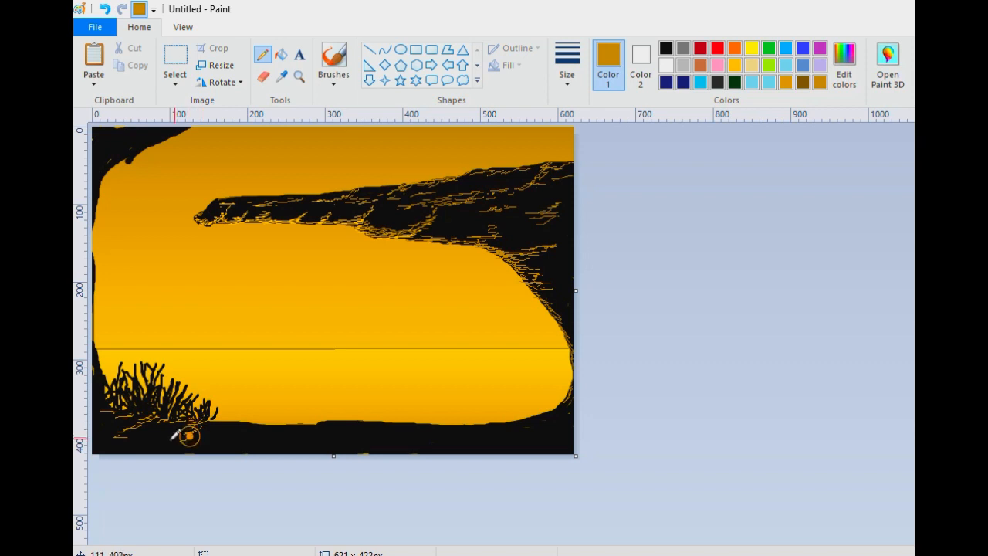
{"action": "mouse_move", "coordinate": [100, 442]}
{"action": "left_mouse_down"}
{"action": "mouse_move", "coordinate": [199, 445]}
{"action": "mouse_move", "coordinate": [163, 437]}
{"action": "left_mouse_up"}
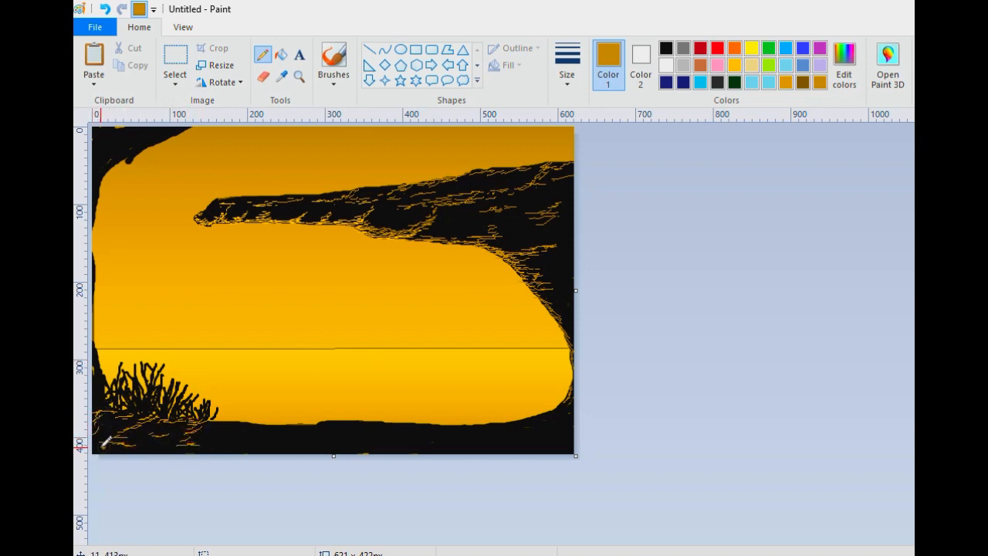
Extend irregular dark-brown pencil texture lines across the black ground from the grass clump to the far right end, touching up in black
{"action": "left_click", "coordinate": [665, 48]}
{"action": "left_click", "coordinate": [115, 446]}
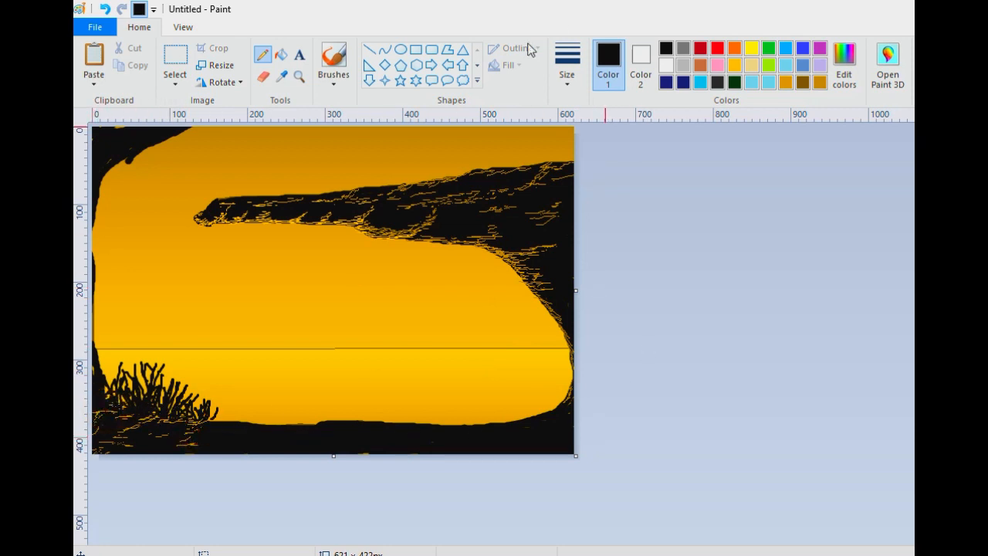
{"action": "left_click", "coordinate": [802, 82]}
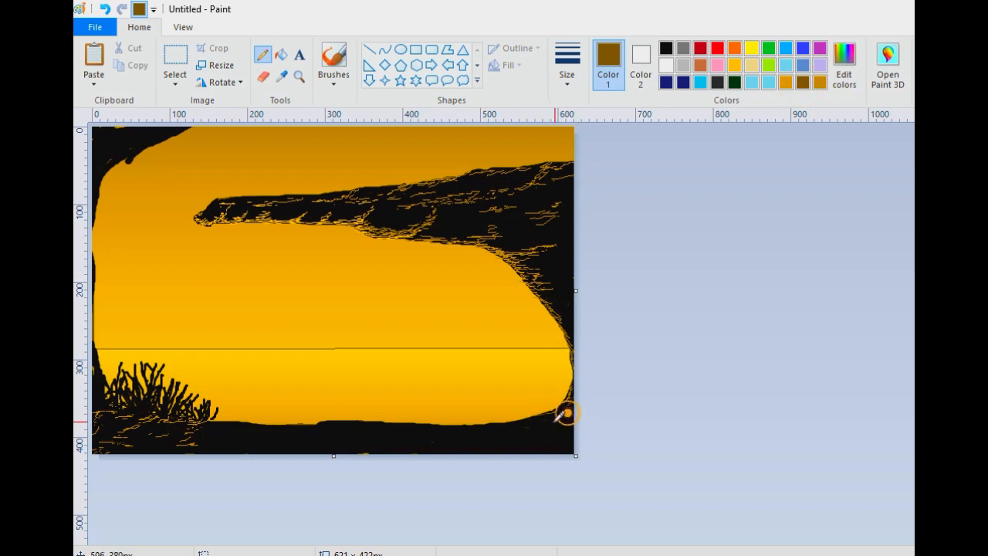
{"action": "mouse_move", "coordinate": [535, 427]}
{"action": "left_mouse_down"}
{"action": "mouse_move", "coordinate": [558, 412]}
{"action": "mouse_move", "coordinate": [484, 425]}
{"action": "mouse_move", "coordinate": [541, 436]}
{"action": "mouse_move", "coordinate": [495, 444]}
{"action": "mouse_move", "coordinate": [563, 416]}
{"action": "left_mouse_up"}
{"action": "mouse_move", "coordinate": [538, 452]}
{"action": "left_mouse_down"}
{"action": "mouse_move", "coordinate": [560, 440]}
{"action": "mouse_move", "coordinate": [529, 432]}
{"action": "mouse_move", "coordinate": [495, 446]}
{"action": "mouse_move", "coordinate": [413, 446]}
{"action": "mouse_move", "coordinate": [465, 425]}
{"action": "mouse_move", "coordinate": [412, 435]}
{"action": "mouse_move", "coordinate": [454, 442]}
{"action": "mouse_move", "coordinate": [353, 425]}
{"action": "mouse_move", "coordinate": [457, 426]}
{"action": "mouse_move", "coordinate": [252, 425]}
{"action": "left_mouse_up"}
{"action": "left_click", "coordinate": [351, 433]}
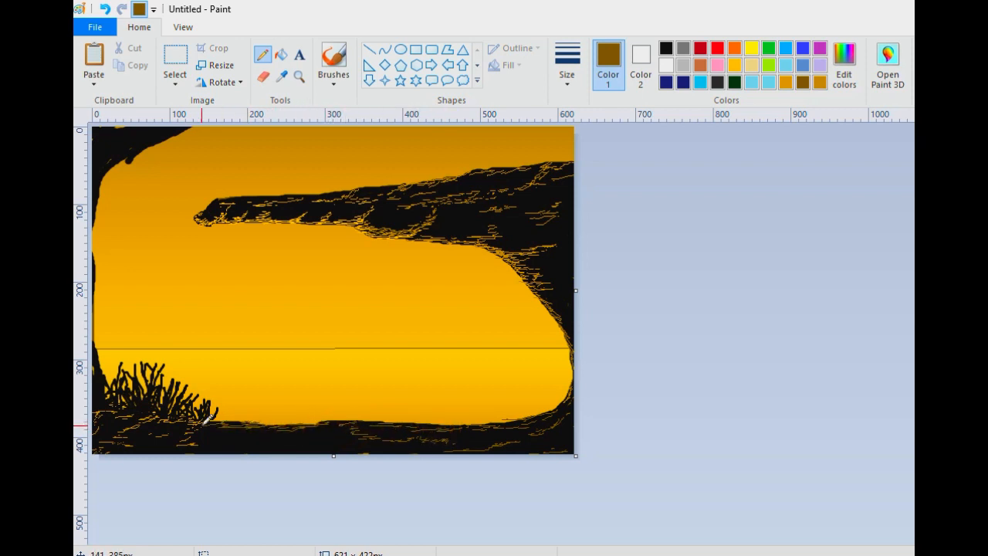
{"action": "left_click", "coordinate": [228, 423]}
{"action": "left_click", "coordinate": [325, 432]}
{"action": "left_click", "coordinate": [665, 48]}
{"action": "left_click", "coordinate": [264, 443]}
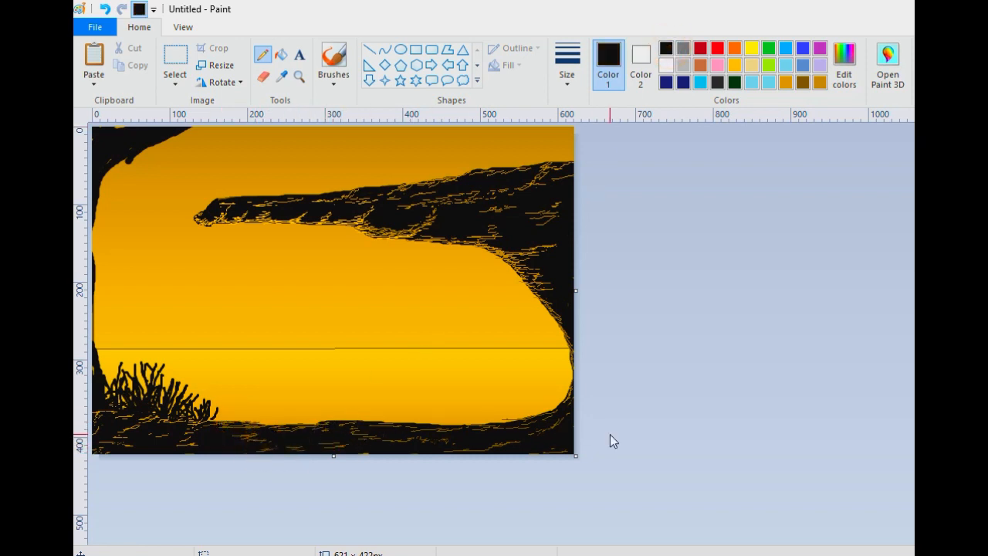
Brush a small black silhouette of a standing person with a bowed head and forward-reaching arm on top of the branch
{"action": "left_click", "coordinate": [333, 66]}
{"action": "scroll", "coordinate": [340, 158], "scroll_direction": "up", "scroll_amount": 2}
{"action": "scroll", "coordinate": [431, 170], "scroll_direction": "down", "scroll_amount": 2}
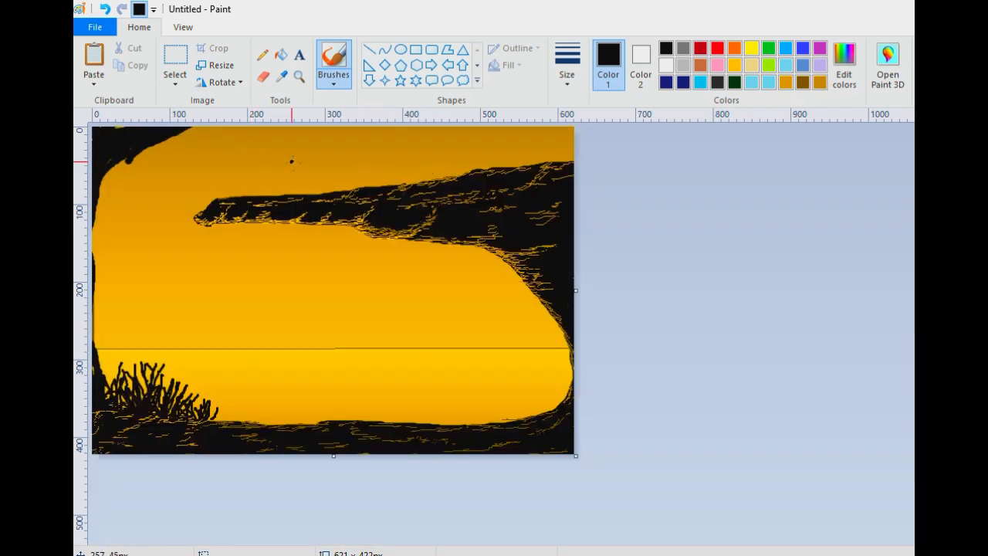
{"action": "mouse_move", "coordinate": [297, 169]}
{"action": "left_mouse_down"}
{"action": "mouse_move", "coordinate": [299, 193]}
{"action": "mouse_move", "coordinate": [286, 136]}
{"action": "mouse_move", "coordinate": [291, 153]}
{"action": "left_mouse_up"}
{"action": "left_click", "coordinate": [566, 66]}
{"action": "left_click", "coordinate": [577, 128]}
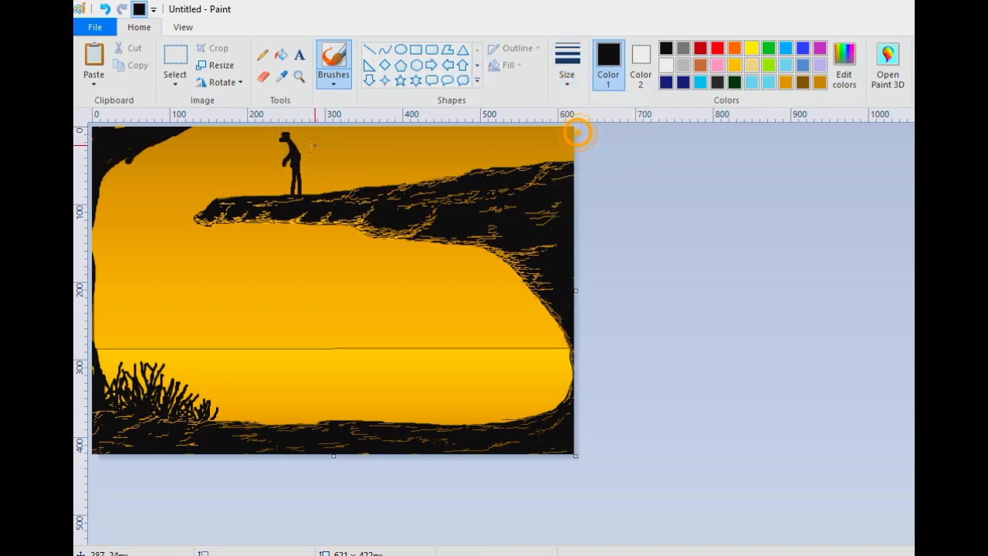
Reinforce the standing figure's reaching arm and trim the edges around the arm and back with the sampled golden sky color
{"action": "scroll", "coordinate": [355, 165], "scroll_direction": "up", "scroll_amount": 1}
{"action": "left_click_drag", "start_coordinate": [481, 192], "coordinate": [469, 209]}
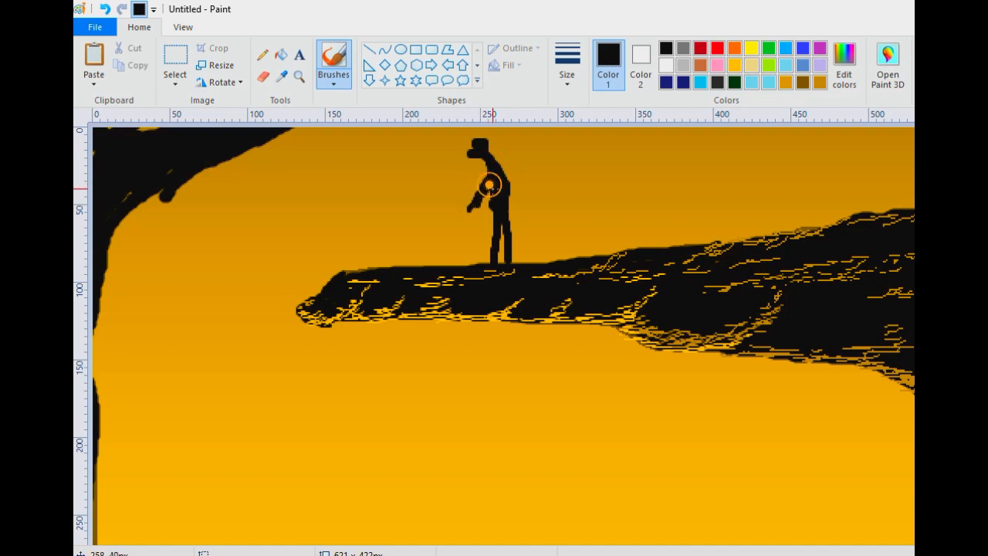
{"action": "left_click", "coordinate": [280, 74]}
{"action": "left_click", "coordinate": [480, 229]}
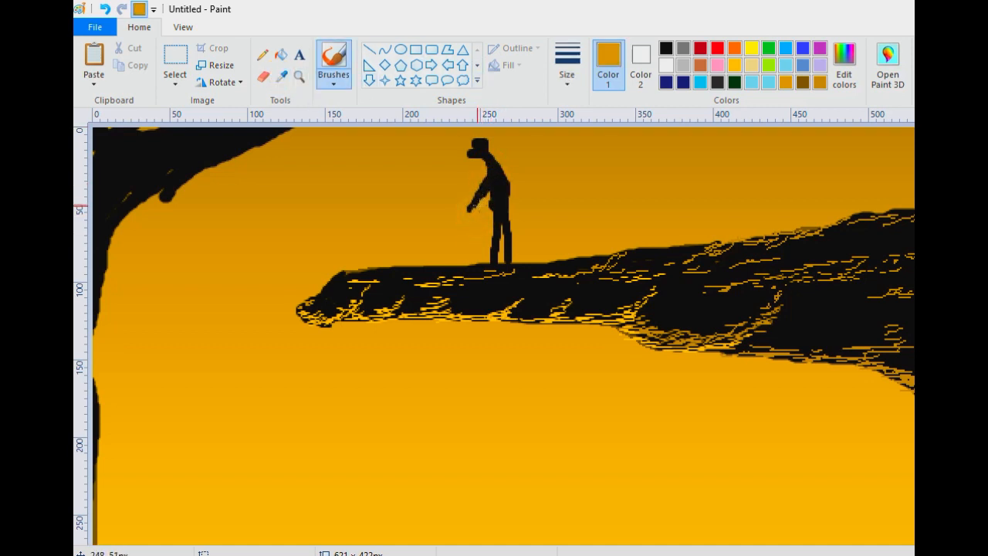
{"action": "left_click", "coordinate": [514, 173]}
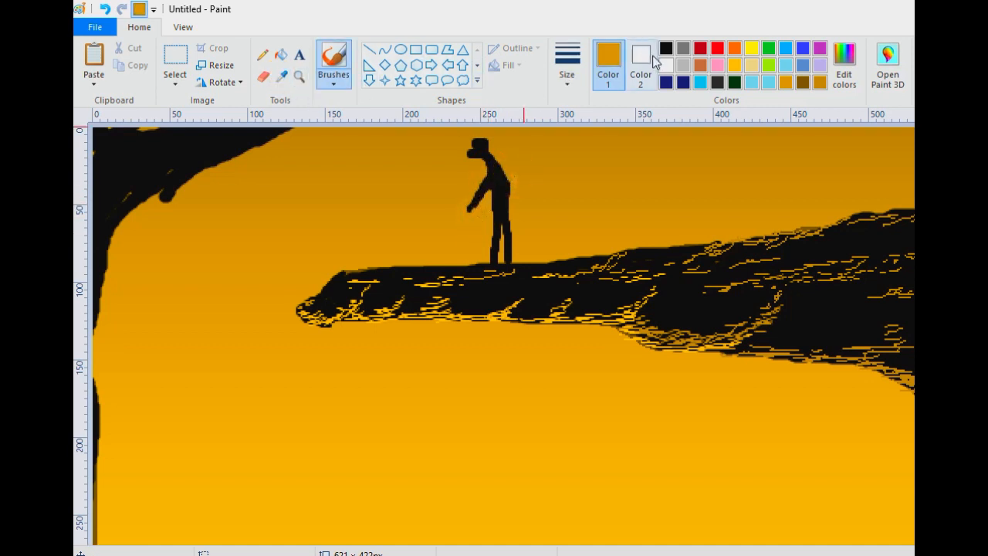
{"action": "left_click_drag", "start_coordinate": [494, 181], "coordinate": [482, 201]}
Thicken the standing figure's shoulders, back and trouser legs with black brush strokes
{"action": "left_click", "coordinate": [665, 48]}
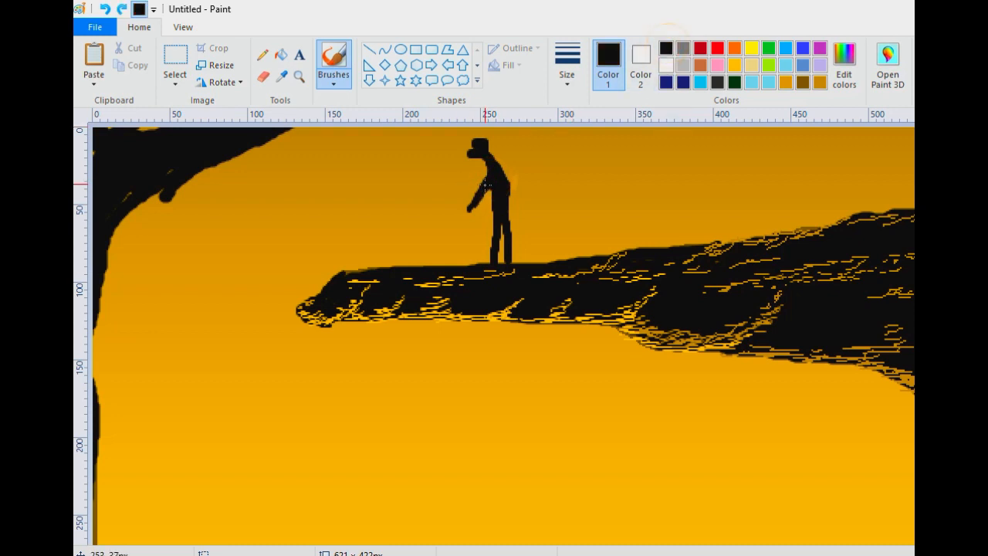
{"action": "left_click_drag", "start_coordinate": [489, 157], "coordinate": [497, 163]}
{"action": "left_click", "coordinate": [494, 203]}
{"action": "mouse_move", "coordinate": [491, 206]}
{"action": "left_mouse_down"}
{"action": "mouse_move", "coordinate": [487, 245]}
{"action": "mouse_move", "coordinate": [509, 218]}
{"action": "left_mouse_up"}
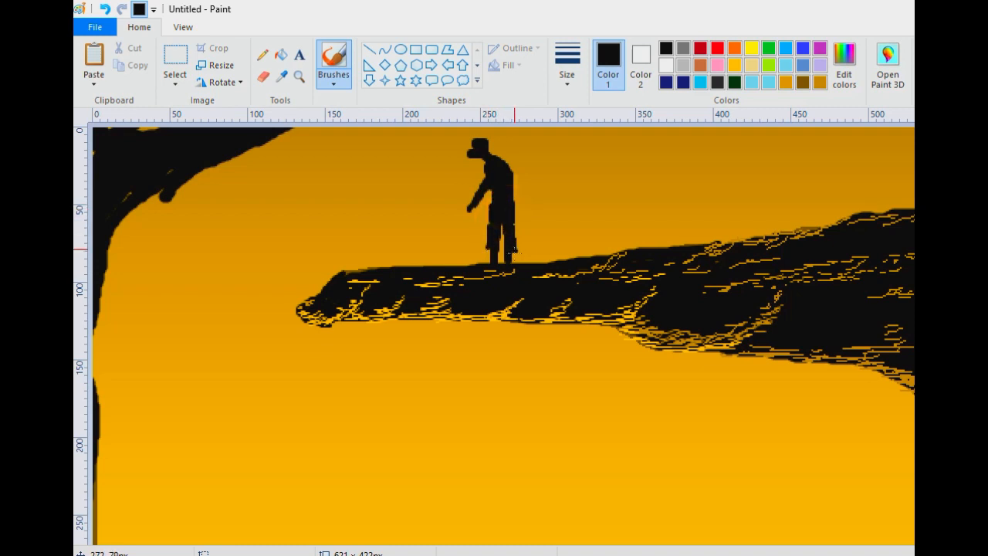
{"action": "left_click", "coordinate": [510, 247]}
Clean up the standing figure's legs with the pencil, trimming with the sampled sky color and smoothing the trousers in black
{"action": "left_click", "coordinate": [566, 77]}
{"action": "left_click", "coordinate": [262, 54]}
{"action": "left_click", "coordinate": [280, 76]}
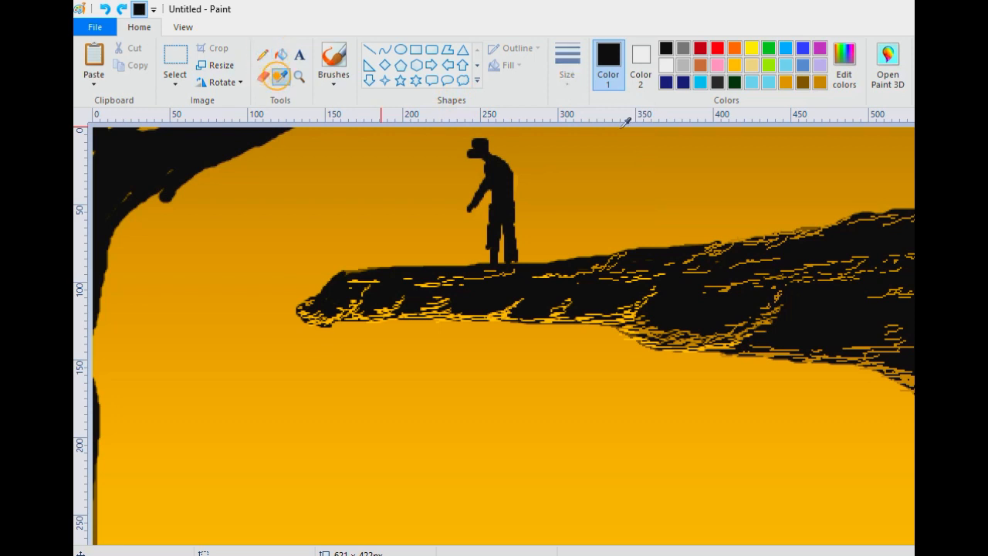
{"action": "left_click", "coordinate": [525, 218]}
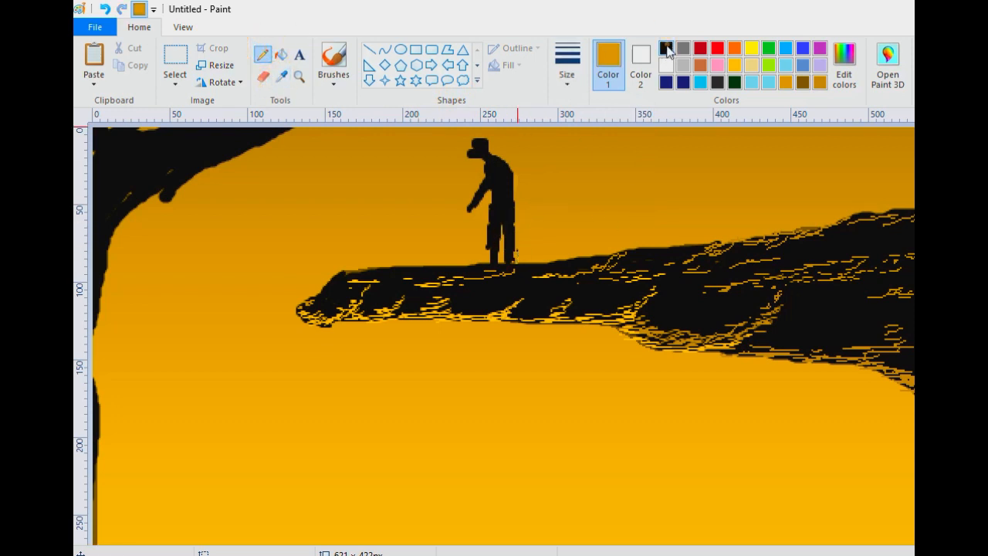
{"action": "left_click", "coordinate": [666, 49]}
{"action": "left_click", "coordinate": [510, 221]}
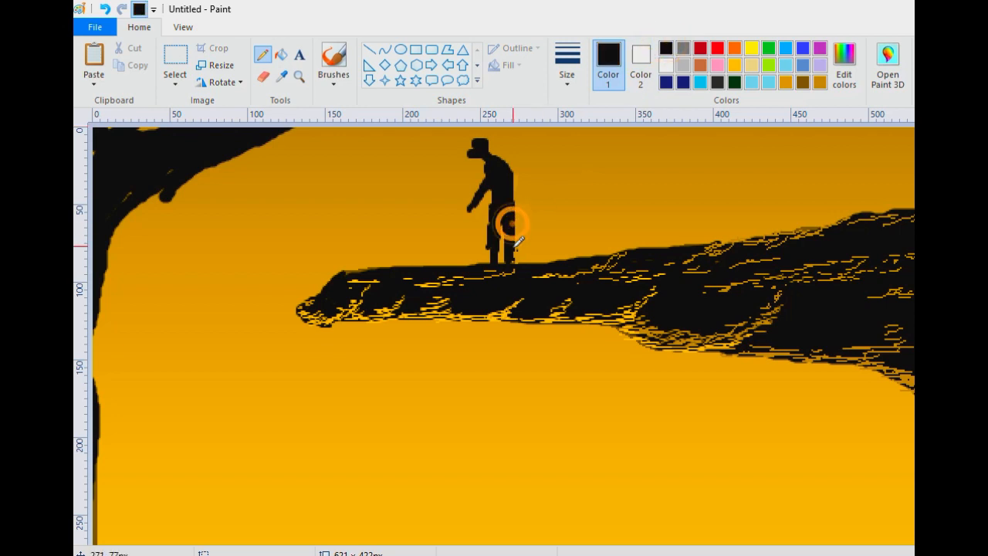
{"action": "left_click", "coordinate": [493, 247]}
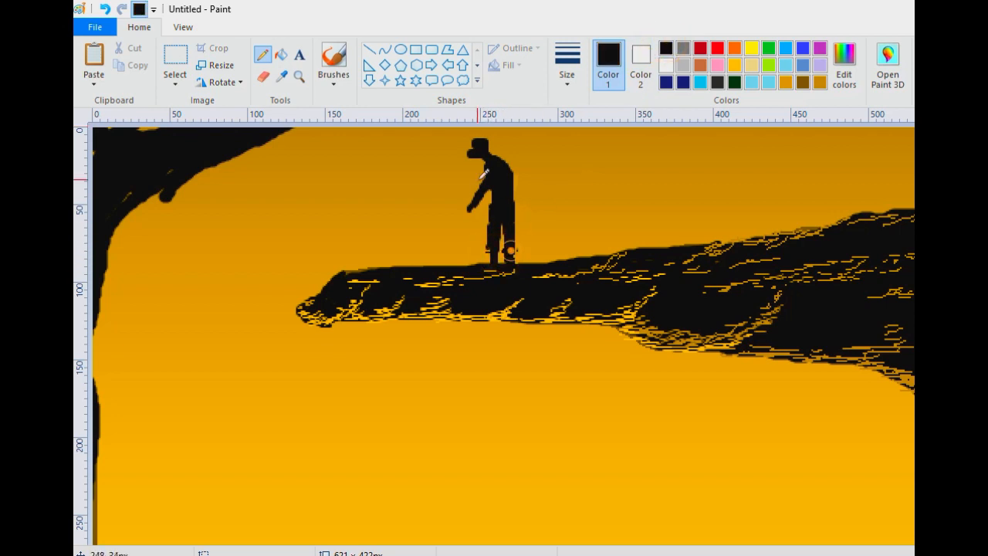
Shape the standing figure's hand and round its head and face profile with black pencil strokes
{"action": "left_click", "coordinate": [468, 209]}
{"action": "left_click", "coordinate": [470, 213]}
{"action": "left_click_drag", "start_coordinate": [486, 136], "coordinate": [476, 152]}
{"action": "scroll", "coordinate": [578, 165], "scroll_direction": "down", "scroll_amount": 1}
{"action": "scroll", "coordinate": [411, 142], "scroll_direction": "up", "scroll_amount": 1}
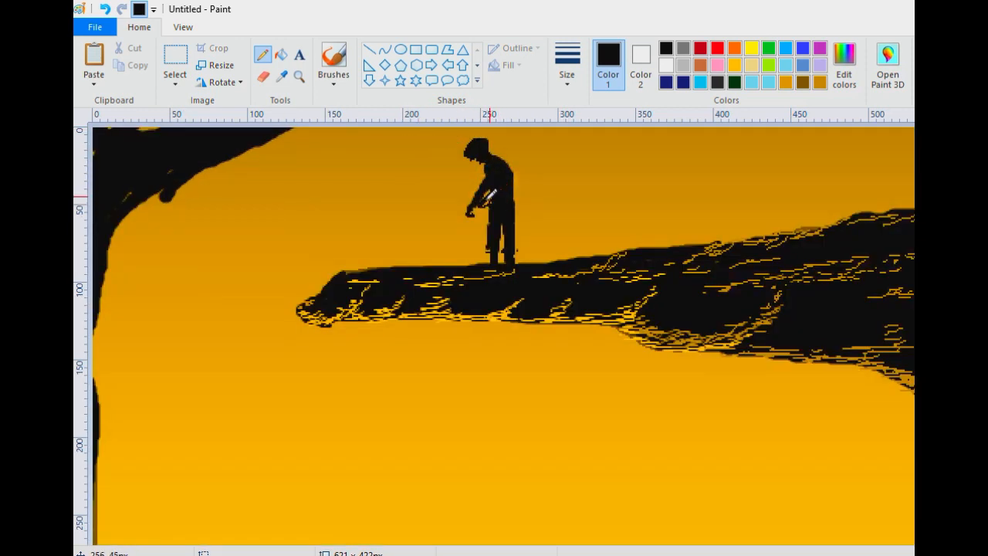
Draw a thin black rope from the standing figure's hand to the branch and a curve about 10 x 42 px across the branch
{"action": "mouse_move", "coordinate": [470, 211]}
{"action": "left_mouse_down"}
{"action": "mouse_move", "coordinate": [460, 257]}
{"action": "mouse_move", "coordinate": [468, 210]}
{"action": "mouse_move", "coordinate": [470, 251]}
{"action": "left_mouse_up"}
{"action": "left_click", "coordinate": [385, 49]}
{"action": "left_click", "coordinate": [433, 213]}
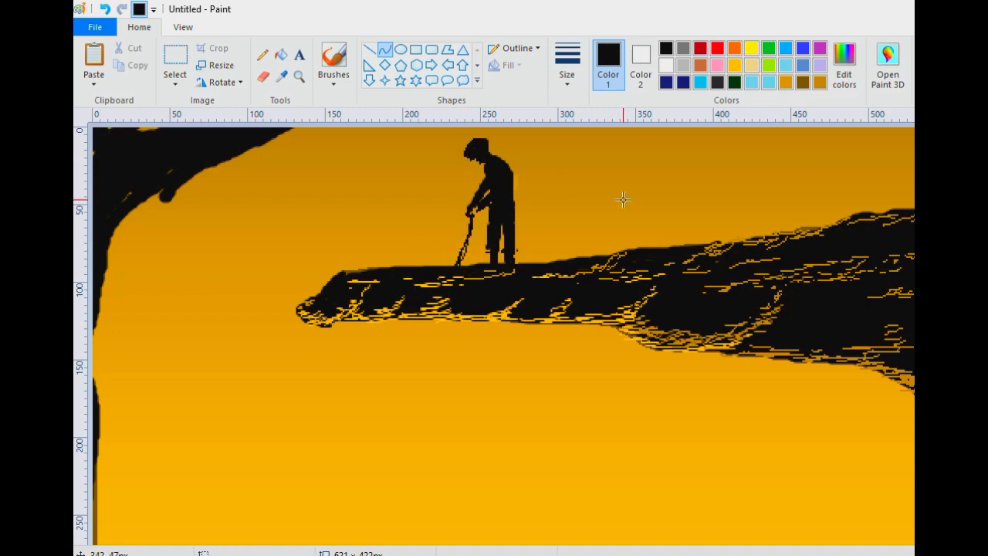
{"action": "scroll", "coordinate": [583, 132], "scroll_direction": "down", "scroll_amount": 1, "text": "ctrl"}
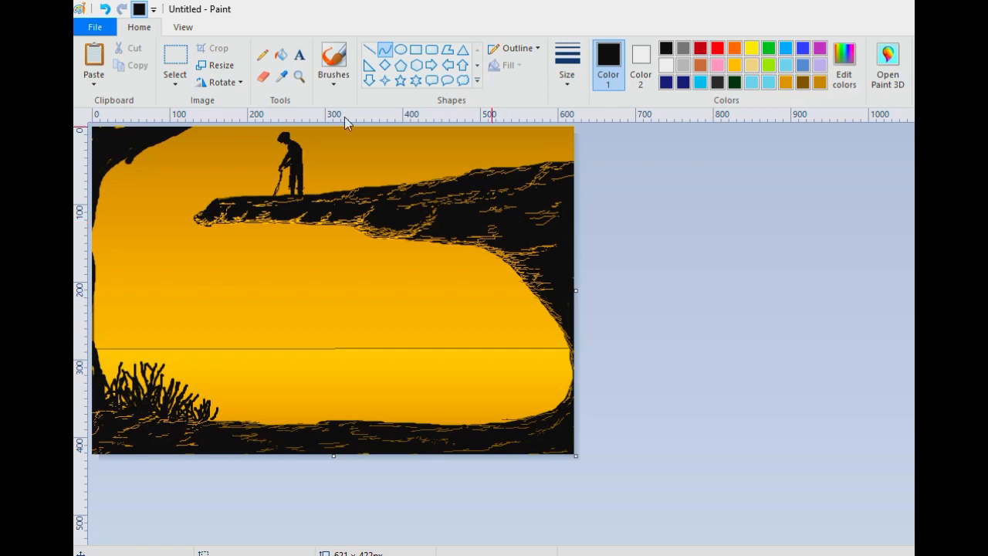
{"action": "scroll", "coordinate": [310, 232], "scroll_direction": "up", "scroll_amount": 1, "text": "ctrl"}
{"action": "mouse_move", "coordinate": [438, 319]}
{"action": "left_mouse_down"}
{"action": "mouse_move", "coordinate": [453, 294]}
{"action": "mouse_move", "coordinate": [449, 258]}
{"action": "mouse_move", "coordinate": [429, 298]}
{"action": "mouse_move", "coordinate": [445, 312]}
{"action": "mouse_move", "coordinate": [432, 243]}
{"action": "mouse_move", "coordinate": [466, 293]}
{"action": "left_mouse_up"}
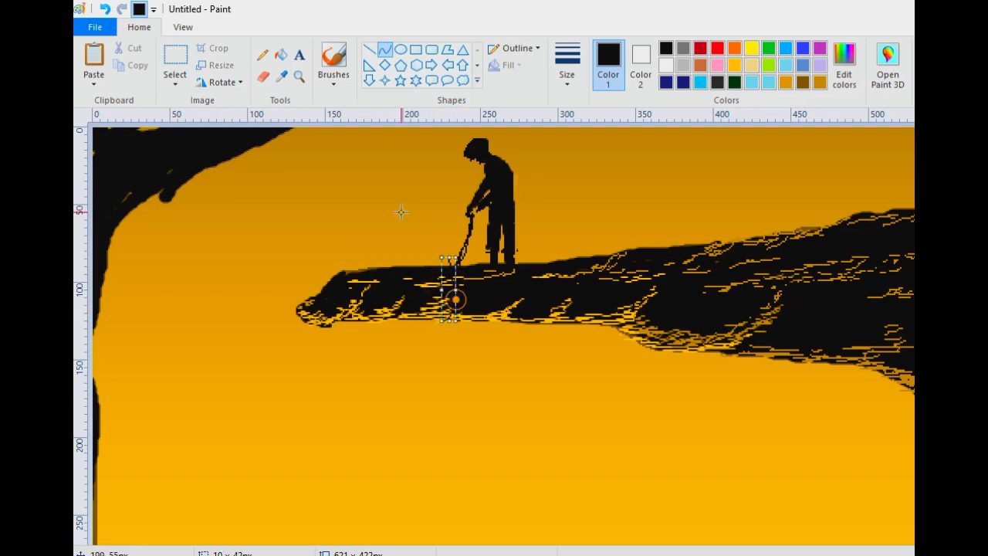
{"action": "left_click", "coordinate": [401, 211]}
Pencil a small black knot on top of the branch and a thin rope hanging straight down from its underside
{"action": "left_click", "coordinate": [262, 55]}
{"action": "left_click", "coordinate": [448, 263]}
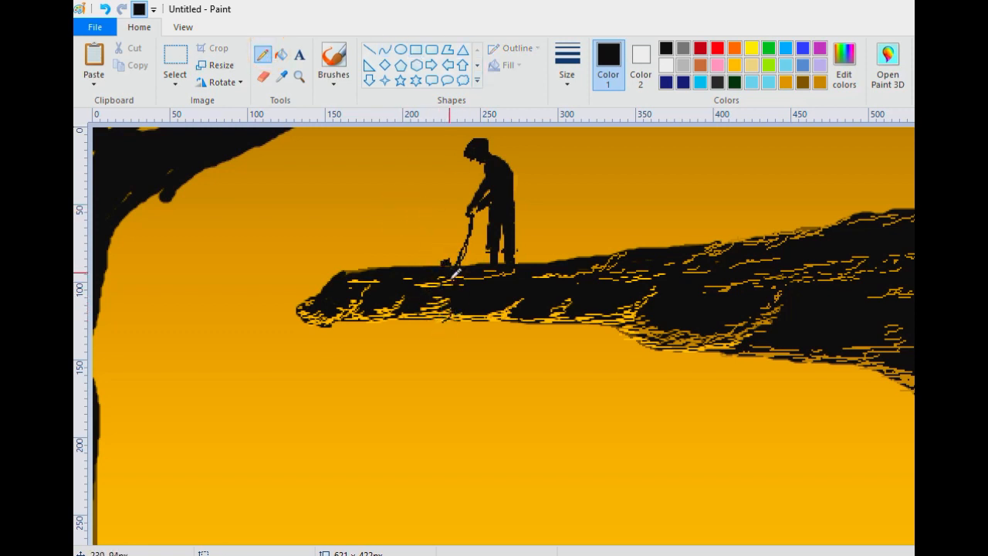
{"action": "mouse_move", "coordinate": [436, 317]}
{"action": "left_mouse_down"}
{"action": "mouse_move", "coordinate": [437, 352]}
{"action": "mouse_move", "coordinate": [436, 334]}
{"action": "left_mouse_up"}
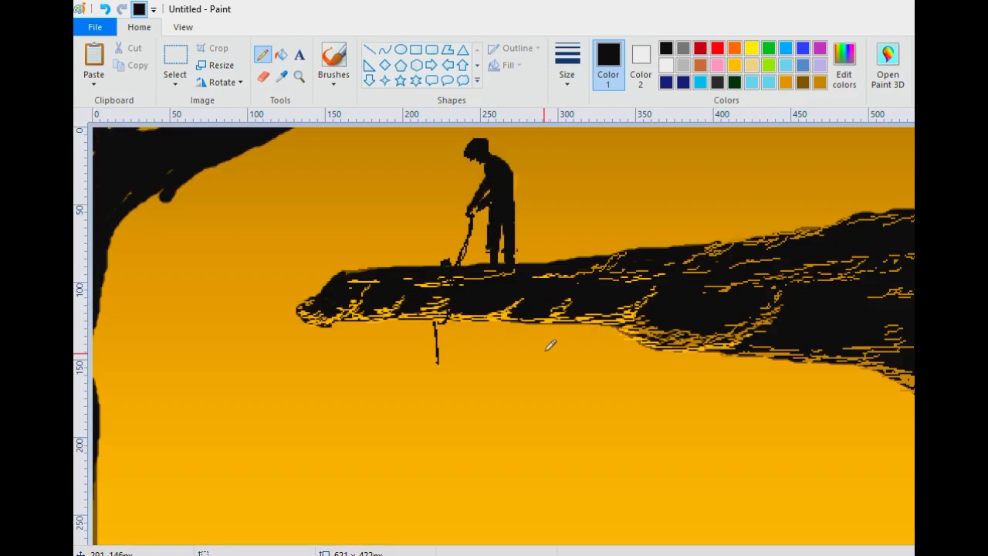
{"action": "left_click_drag", "start_coordinate": [440, 381], "coordinate": [438, 403]}
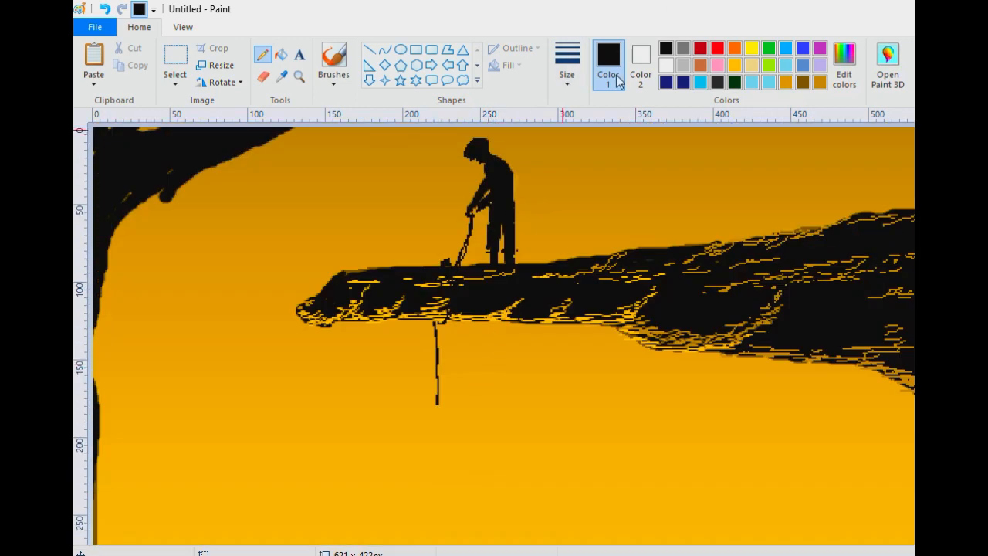
Draw the thick black left arm of a hanging figure, reaching down and outward from the lower rope
{"action": "left_click", "coordinate": [569, 85]}
{"action": "left_click", "coordinate": [573, 193]}
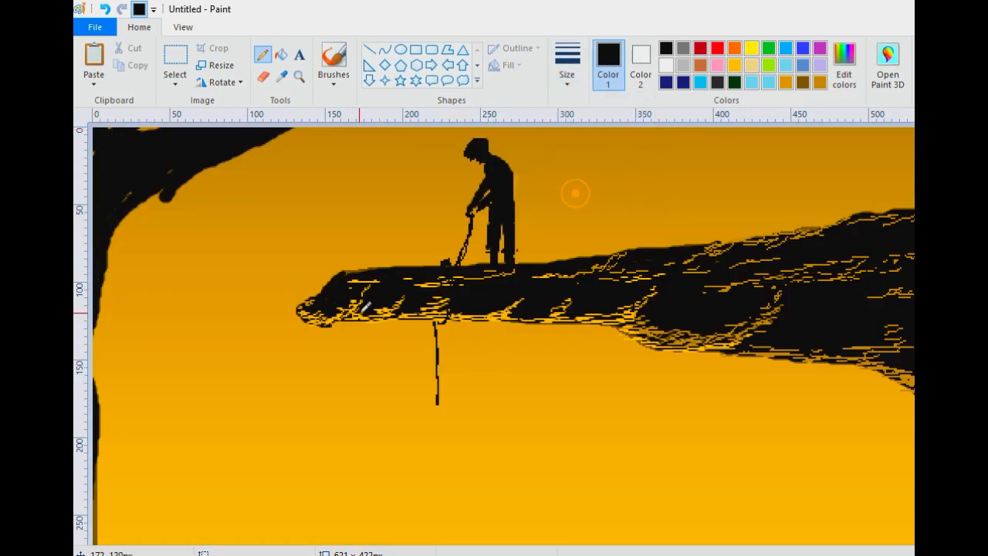
{"action": "scroll", "coordinate": [573, 192], "scroll_direction": "down", "scroll_amount": 3}
{"action": "left_click", "coordinate": [567, 78]}
{"action": "left_click", "coordinate": [575, 166]}
{"action": "left_click_drag", "start_coordinate": [436, 270], "coordinate": [418, 307]}
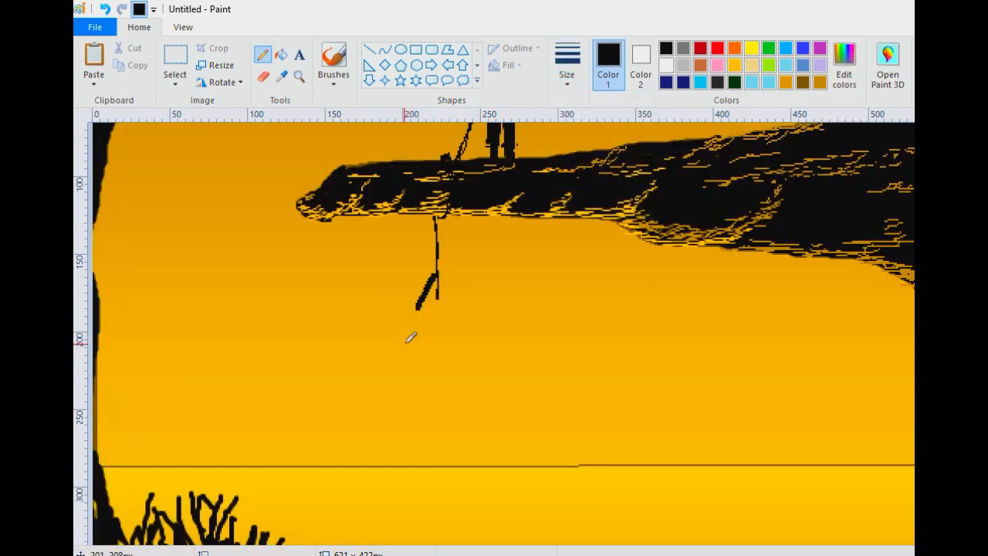
{"action": "mouse_move", "coordinate": [436, 274]}
{"action": "left_mouse_down"}
{"action": "mouse_move", "coordinate": [432, 328]}
{"action": "mouse_move", "coordinate": [429, 318]}
{"action": "mouse_move", "coordinate": [406, 322]}
{"action": "mouse_move", "coordinate": [415, 332]}
{"action": "left_mouse_up"}
Complete the hanging figure with a second raised arm, a round head, a torso and two legs in black pencil
{"action": "left_click", "coordinate": [567, 77]}
{"action": "left_click", "coordinate": [571, 192]}
{"action": "left_click", "coordinate": [568, 77]}
{"action": "left_click", "coordinate": [573, 166]}
{"action": "mouse_move", "coordinate": [440, 287]}
{"action": "left_mouse_down"}
{"action": "mouse_move", "coordinate": [458, 327]}
{"action": "mouse_move", "coordinate": [406, 327]}
{"action": "mouse_move", "coordinate": [438, 345]}
{"action": "mouse_move", "coordinate": [429, 319]}
{"action": "mouse_move", "coordinate": [436, 370]}
{"action": "left_mouse_up"}
{"action": "left_click", "coordinate": [575, 84]}
{"action": "left_click", "coordinate": [586, 199]}
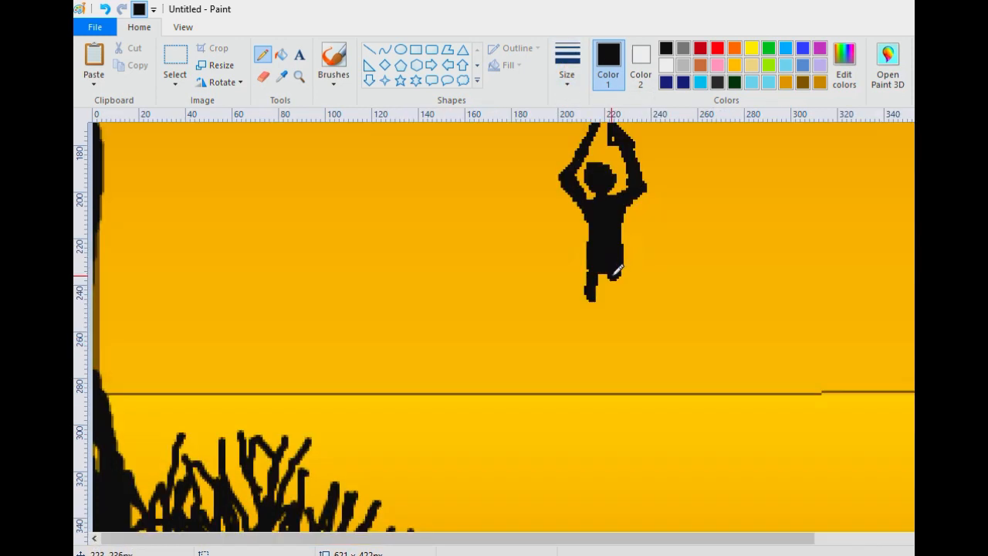
{"action": "mouse_move", "coordinate": [618, 266]}
{"action": "left_mouse_down"}
{"action": "mouse_move", "coordinate": [609, 292]}
{"action": "mouse_move", "coordinate": [596, 270]}
{"action": "mouse_move", "coordinate": [586, 312]}
{"action": "mouse_move", "coordinate": [608, 303]}
{"action": "mouse_move", "coordinate": [610, 312]}
{"action": "left_mouse_up"}
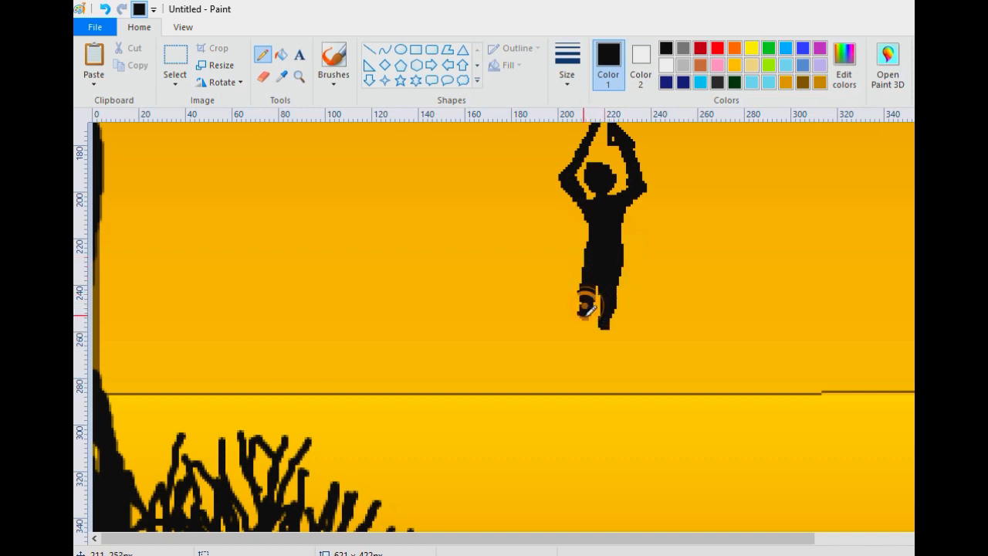
Trim the hanging figure's waist and hips into a slimmer outline with a thin pencil in the sampled golden background color
{"action": "left_click", "coordinate": [282, 75]}
{"action": "left_click", "coordinate": [454, 236]}
{"action": "left_click", "coordinate": [567, 71]}
{"action": "left_click", "coordinate": [581, 110]}
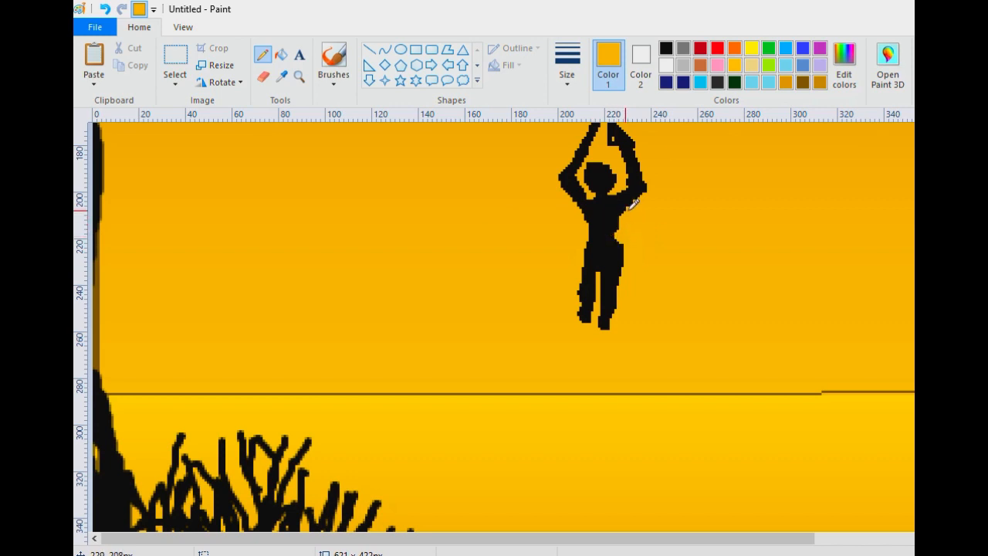
{"action": "mouse_move", "coordinate": [578, 213]}
{"action": "left_mouse_down"}
{"action": "mouse_move", "coordinate": [584, 247]}
{"action": "mouse_move", "coordinate": [622, 230]}
{"action": "mouse_move", "coordinate": [625, 272]}
{"action": "left_mouse_up"}
Add small pointed black feet to the hanging figure and slim its right hip and leg with the sampled background gold
{"action": "left_click", "coordinate": [665, 48]}
{"action": "mouse_move", "coordinate": [610, 333]}
{"action": "left_mouse_down"}
{"action": "mouse_move", "coordinate": [617, 324]}
{"action": "mouse_move", "coordinate": [593, 311]}
{"action": "left_mouse_up"}
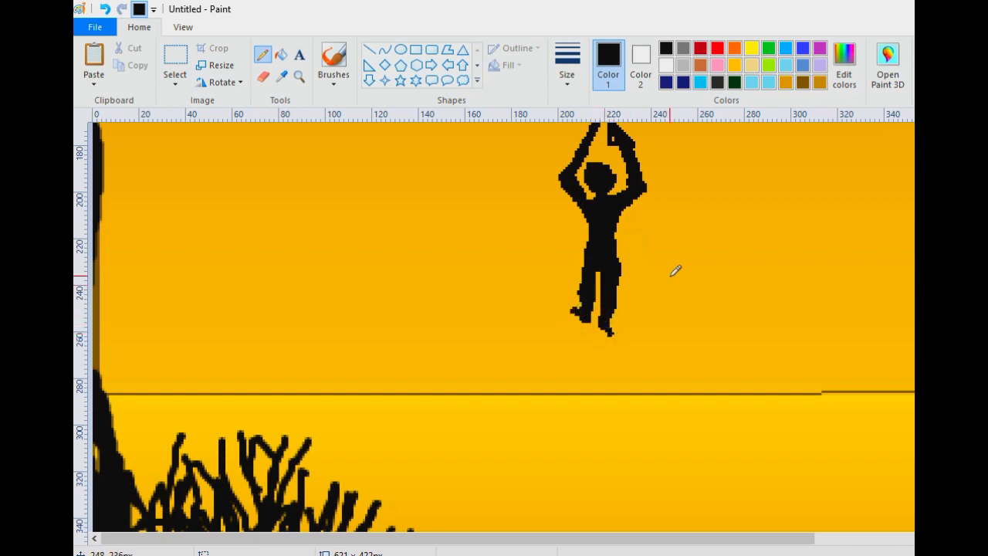
{"action": "left_click", "coordinate": [282, 75]}
{"action": "left_click", "coordinate": [741, 232]}
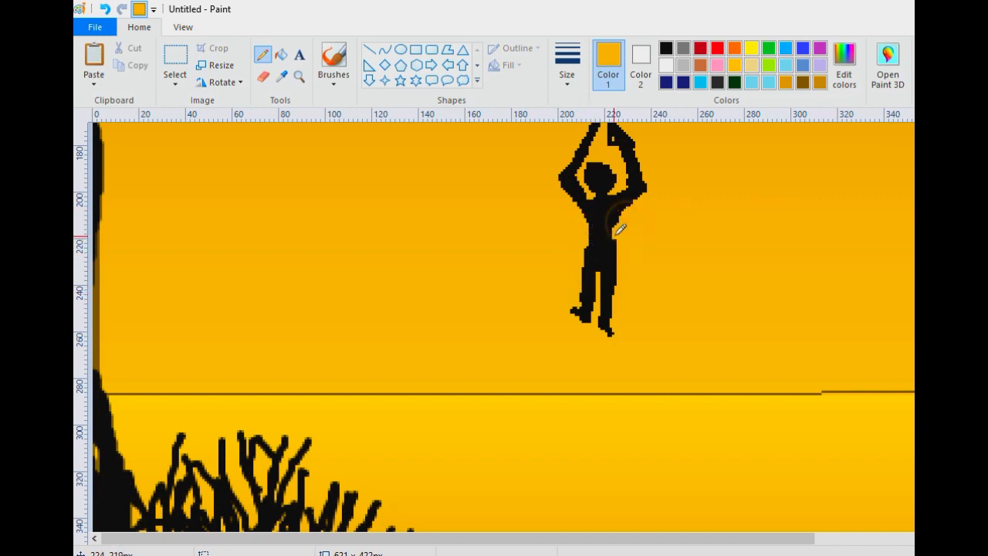
{"action": "left_click", "coordinate": [665, 48]}
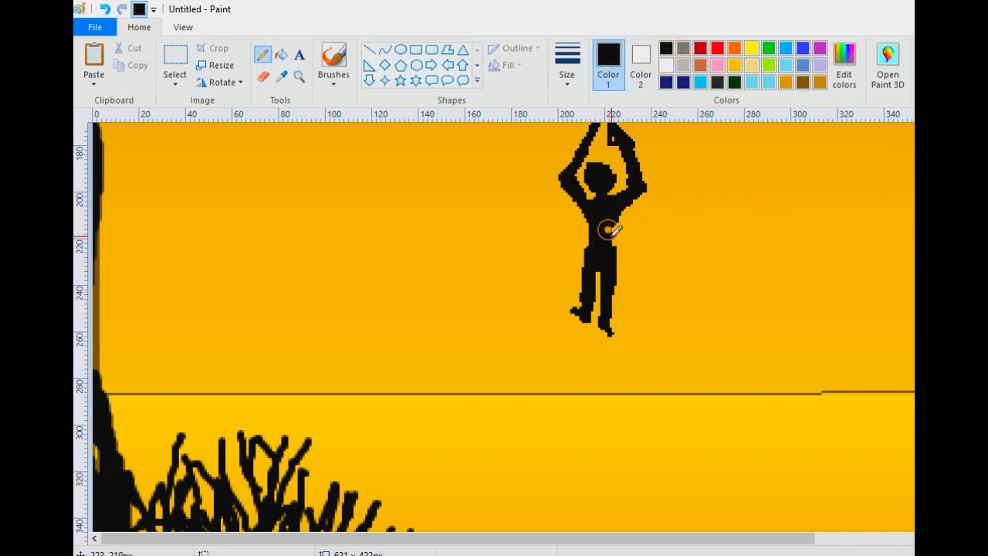
{"action": "scroll", "coordinate": [669, 200], "scroll_direction": "down", "scroll_amount": 2}
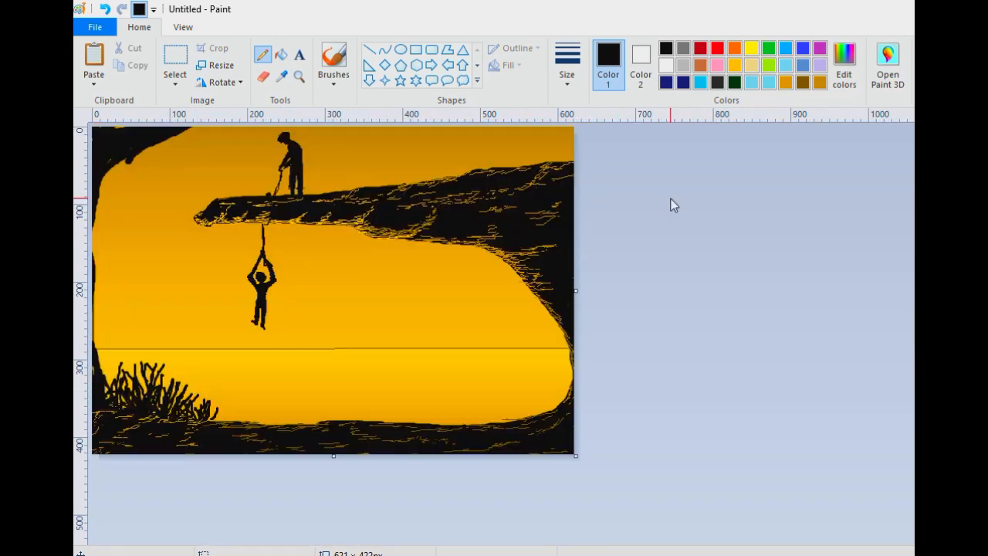
Add thin dark-brown pencil highlights along the hanging figure's arms, torso and legs, and return the drawing color to black
{"action": "scroll", "coordinate": [549, 235], "scroll_direction": "up", "scroll_amount": 1}
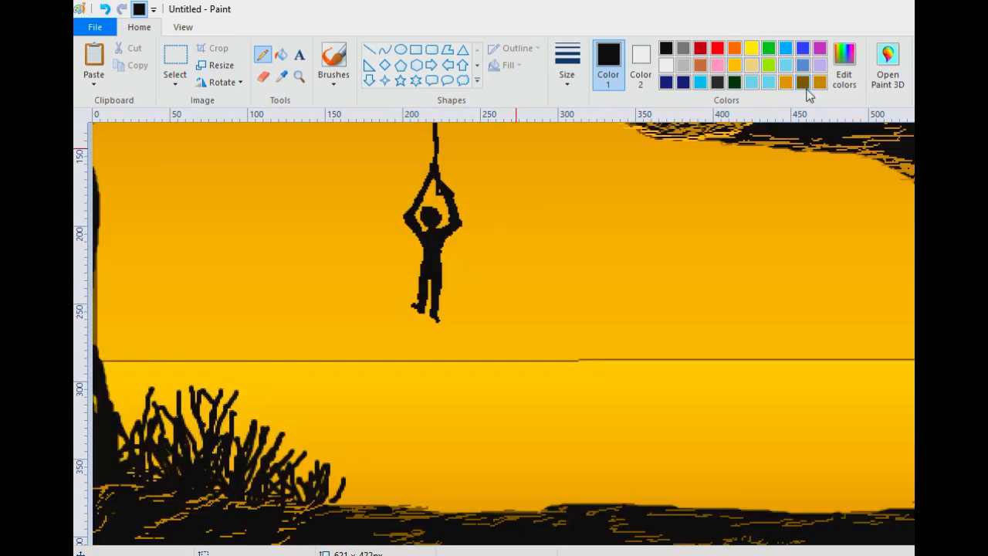
{"action": "left_click", "coordinate": [804, 84]}
{"action": "left_click", "coordinate": [566, 66]}
{"action": "left_click", "coordinate": [593, 110]}
{"action": "left_click_drag", "start_coordinate": [423, 241], "coordinate": [418, 298]}
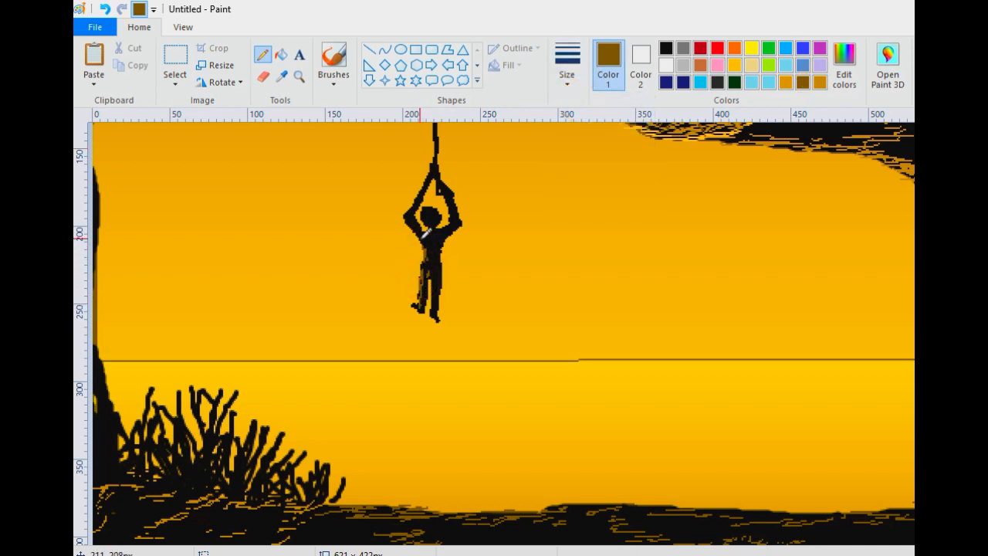
{"action": "mouse_move", "coordinate": [411, 217]}
{"action": "left_mouse_down"}
{"action": "mouse_move", "coordinate": [422, 189]}
{"action": "mouse_move", "coordinate": [459, 206]}
{"action": "mouse_move", "coordinate": [448, 194]}
{"action": "mouse_move", "coordinate": [452, 218]}
{"action": "mouse_move", "coordinate": [432, 247]}
{"action": "mouse_move", "coordinate": [439, 239]}
{"action": "mouse_move", "coordinate": [426, 239]}
{"action": "mouse_move", "coordinate": [433, 269]}
{"action": "mouse_move", "coordinate": [439, 261]}
{"action": "mouse_move", "coordinate": [432, 308]}
{"action": "left_mouse_up"}
{"action": "scroll", "coordinate": [288, 241], "scroll_direction": "down", "scroll_amount": 2}
{"action": "scroll", "coordinate": [300, 244], "scroll_direction": "up", "scroll_amount": 1}
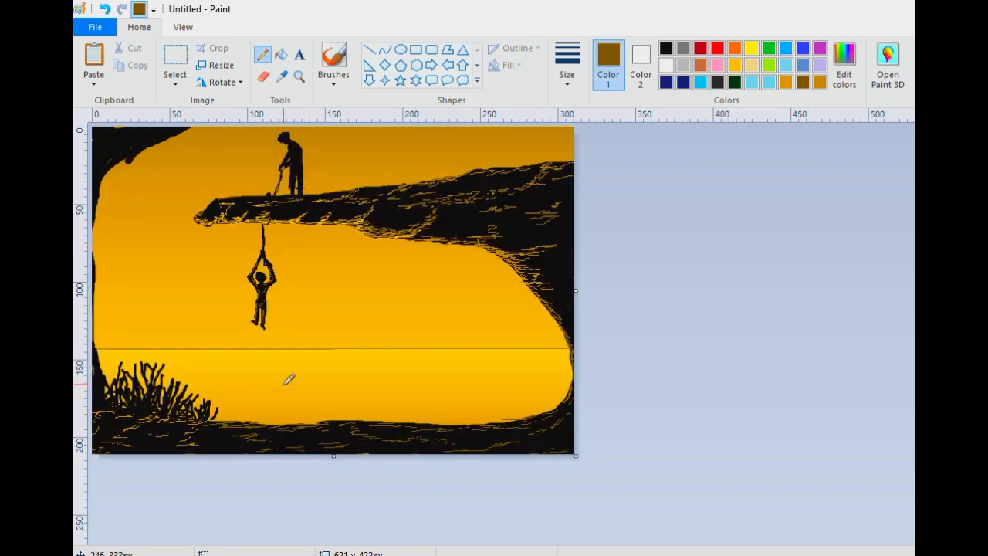
{"action": "scroll", "coordinate": [286, 379], "scroll_direction": "up", "scroll_amount": 1}
{"action": "left_click", "coordinate": [665, 48]}
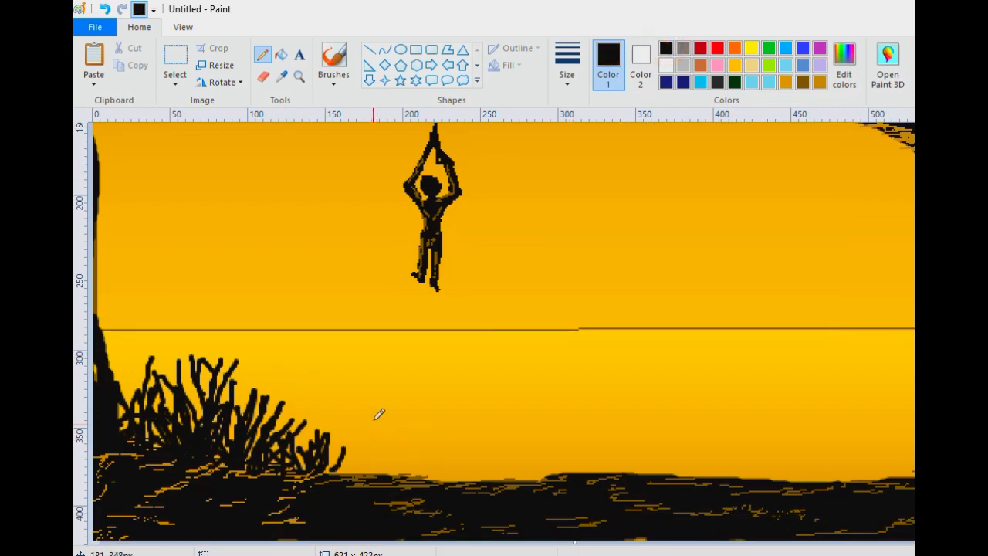
Draw a seated lion on the ground below the hanging figure in black pencil, with legs, body, raised tail and a head outline
{"action": "left_click", "coordinate": [556, 74]}
{"action": "left_click", "coordinate": [573, 168]}
{"action": "mouse_move", "coordinate": [378, 448]}
{"action": "left_mouse_down"}
{"action": "mouse_move", "coordinate": [369, 466]}
{"action": "mouse_move", "coordinate": [386, 465]}
{"action": "left_mouse_up"}
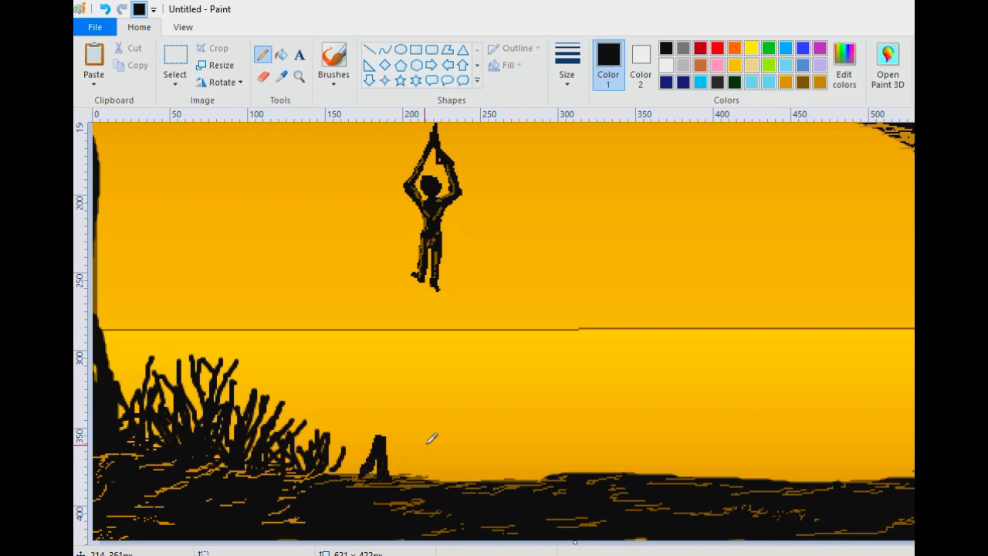
{"action": "left_click_drag", "start_coordinate": [432, 436], "coordinate": [429, 445]}
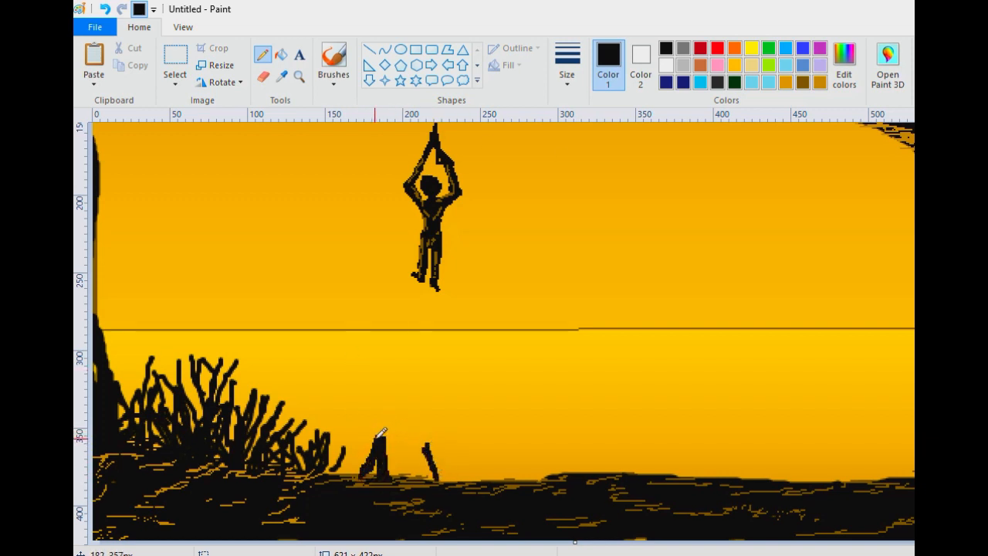
{"action": "mouse_move", "coordinate": [327, 417]}
{"action": "left_mouse_down"}
{"action": "mouse_move", "coordinate": [388, 426]}
{"action": "mouse_move", "coordinate": [426, 393]}
{"action": "mouse_move", "coordinate": [428, 429]}
{"action": "mouse_move", "coordinate": [393, 459]}
{"action": "mouse_move", "coordinate": [403, 423]}
{"action": "mouse_move", "coordinate": [409, 440]}
{"action": "mouse_move", "coordinate": [400, 423]}
{"action": "mouse_move", "coordinate": [388, 437]}
{"action": "mouse_move", "coordinate": [432, 393]}
{"action": "mouse_move", "coordinate": [419, 420]}
{"action": "mouse_move", "coordinate": [440, 376]}
{"action": "mouse_move", "coordinate": [445, 436]}
{"action": "mouse_move", "coordinate": [437, 440]}
{"action": "mouse_move", "coordinate": [431, 352]}
{"action": "mouse_move", "coordinate": [434, 389]}
{"action": "mouse_move", "coordinate": [442, 333]}
{"action": "mouse_move", "coordinate": [466, 348]}
{"action": "mouse_move", "coordinate": [438, 384]}
{"action": "left_mouse_up"}
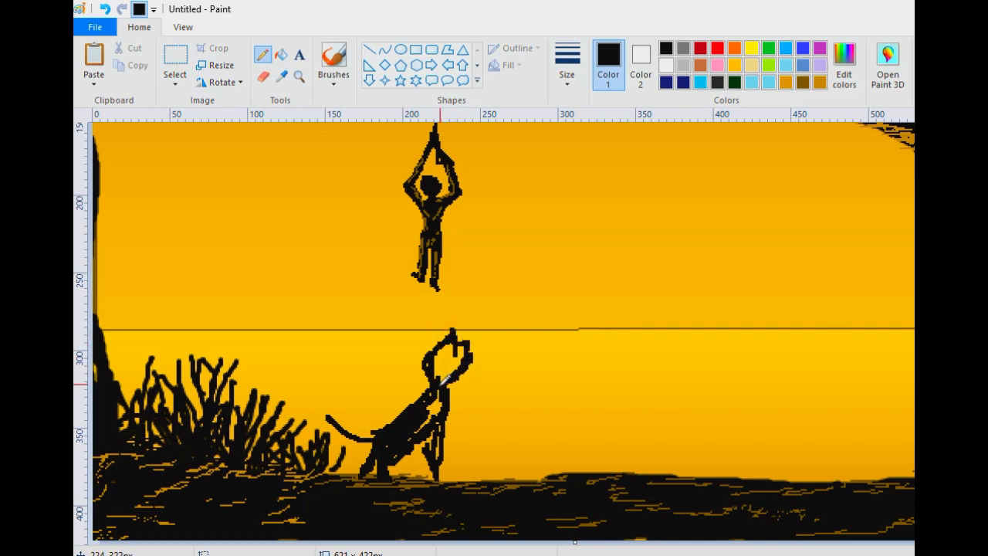
{"action": "mouse_move", "coordinate": [372, 438]}
{"action": "left_mouse_down"}
{"action": "mouse_move", "coordinate": [359, 473]}
{"action": "mouse_move", "coordinate": [409, 432]}
{"action": "mouse_move", "coordinate": [397, 440]}
{"action": "mouse_move", "coordinate": [321, 411]}
{"action": "left_mouse_up"}
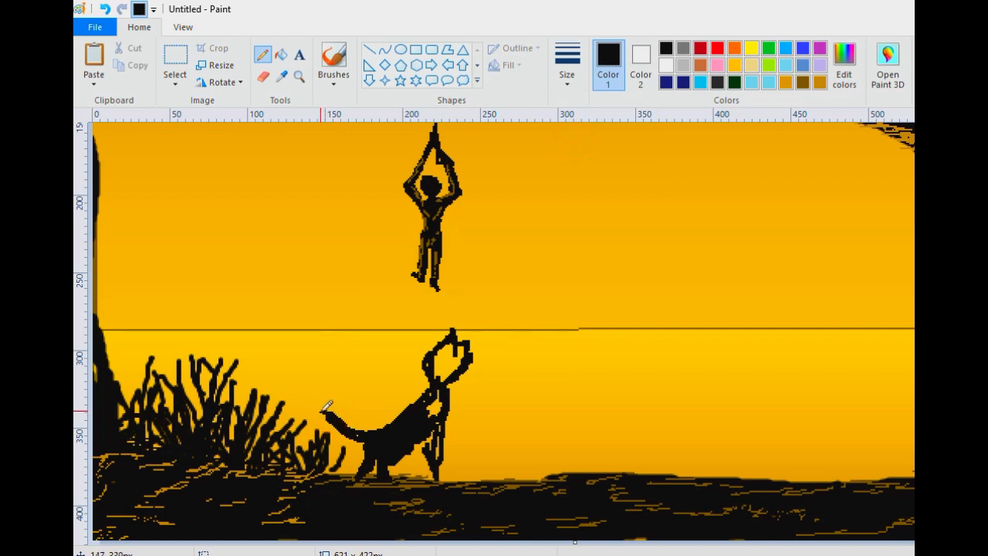
{"action": "left_click_drag", "start_coordinate": [416, 441], "coordinate": [432, 416]}
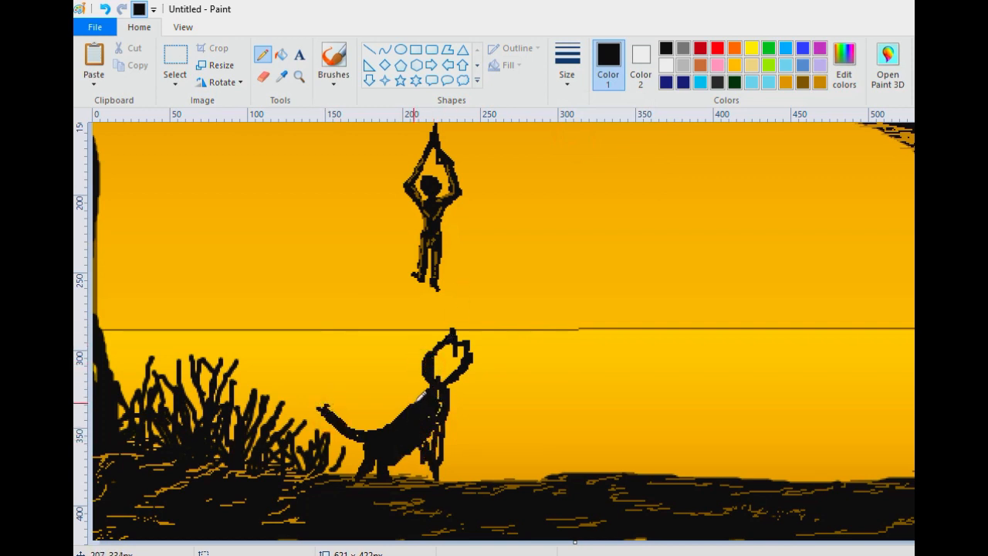
Fill in the lion's neck, front legs and much of its head, and thicken its back with the thickest black pencil
{"action": "scroll", "coordinate": [502, 363], "scroll_direction": "down", "scroll_amount": 1}
{"action": "scroll", "coordinate": [381, 363], "scroll_direction": "up", "scroll_amount": 1}
{"action": "scroll", "coordinate": [377, 367], "scroll_direction": "down", "scroll_amount": 3}
{"action": "mouse_move", "coordinate": [437, 343]}
{"action": "left_mouse_down"}
{"action": "mouse_move", "coordinate": [469, 341]}
{"action": "mouse_move", "coordinate": [470, 352]}
{"action": "mouse_move", "coordinate": [467, 330]}
{"action": "mouse_move", "coordinate": [431, 346]}
{"action": "mouse_move", "coordinate": [431, 371]}
{"action": "mouse_move", "coordinate": [425, 352]}
{"action": "mouse_move", "coordinate": [446, 345]}
{"action": "mouse_move", "coordinate": [440, 367]}
{"action": "mouse_move", "coordinate": [458, 369]}
{"action": "mouse_move", "coordinate": [448, 376]}
{"action": "mouse_move", "coordinate": [446, 472]}
{"action": "left_mouse_up"}
{"action": "left_click", "coordinate": [566, 66]}
{"action": "left_click", "coordinate": [578, 197]}
{"action": "left_click_drag", "start_coordinate": [435, 406], "coordinate": [424, 475]}
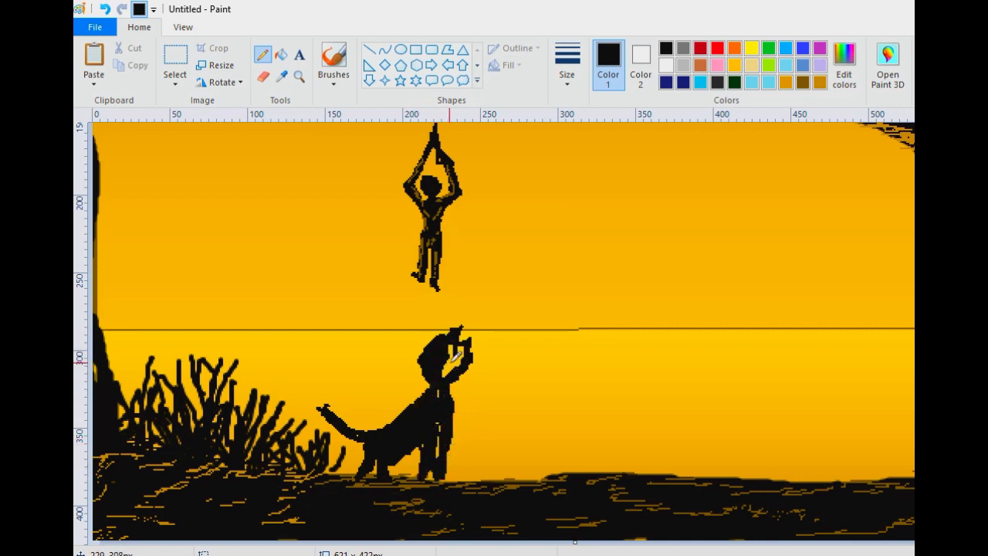
{"action": "mouse_move", "coordinate": [457, 327]}
{"action": "left_mouse_down"}
{"action": "mouse_move", "coordinate": [426, 352]}
{"action": "mouse_move", "coordinate": [467, 333]}
{"action": "left_mouse_up"}
{"action": "mouse_move", "coordinate": [381, 433]}
{"action": "left_mouse_down"}
{"action": "mouse_move", "coordinate": [398, 406]}
{"action": "mouse_move", "coordinate": [366, 429]}
{"action": "left_mouse_up"}
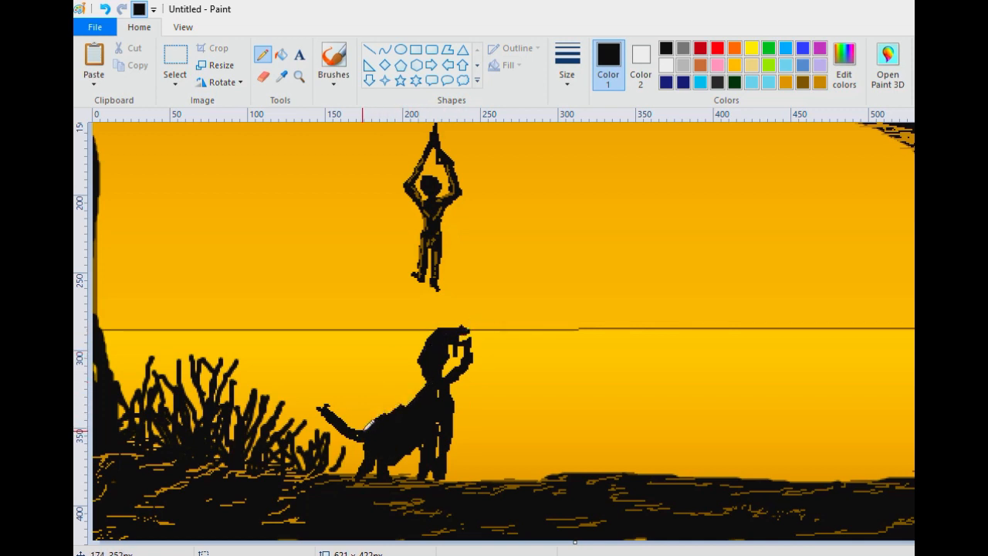
Trim the gap between the lion's front legs with the thinnest pencil in the sampled golden background color
{"action": "left_click", "coordinate": [567, 77]}
{"action": "left_click", "coordinate": [569, 105]}
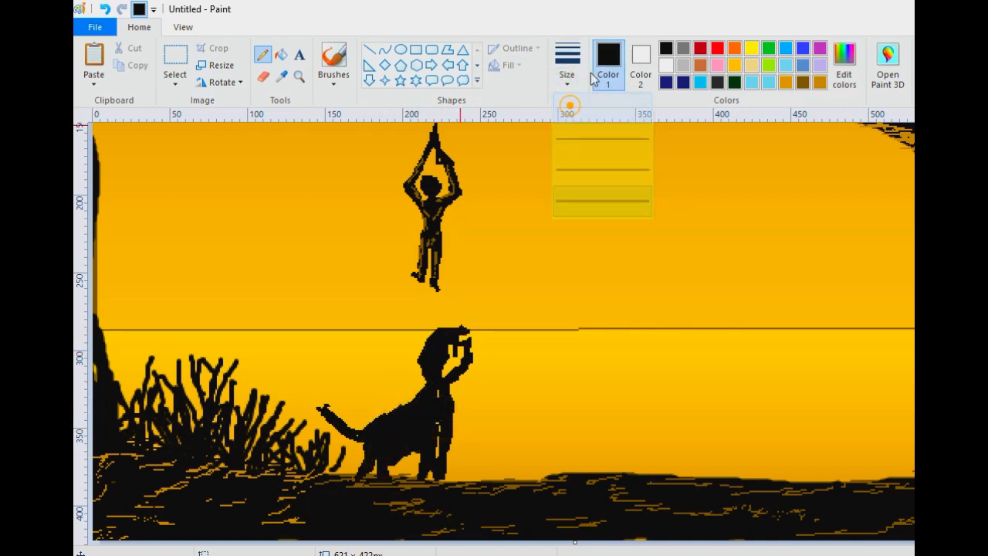
{"action": "left_click", "coordinate": [282, 75]}
{"action": "left_click", "coordinate": [457, 438]}
{"action": "left_click_drag", "start_coordinate": [440, 426], "coordinate": [439, 458]}
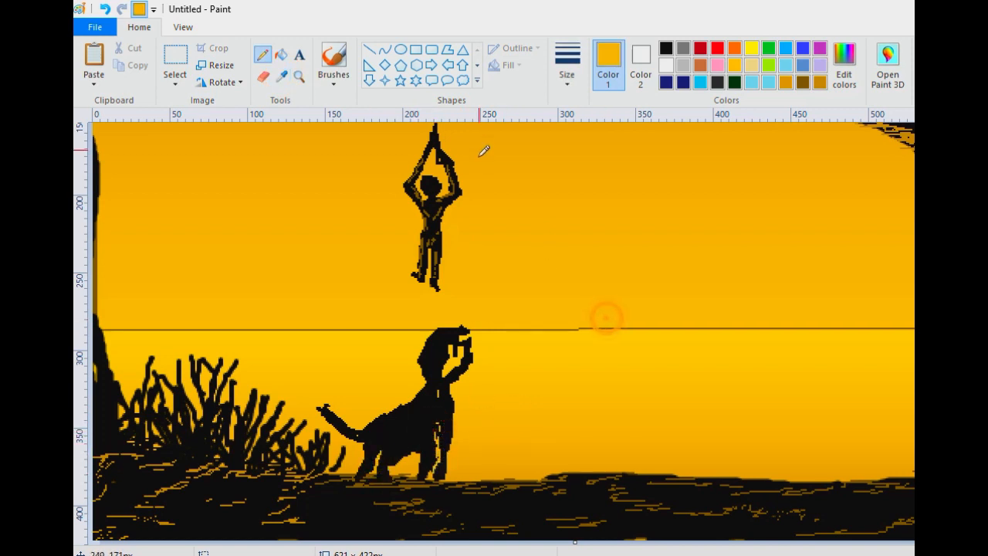
Fill the remaining gaps in the lion's head and chest with black pencil and extend its tail with a thicker tip
{"action": "left_click", "coordinate": [665, 63]}
{"action": "left_click", "coordinate": [666, 51]}
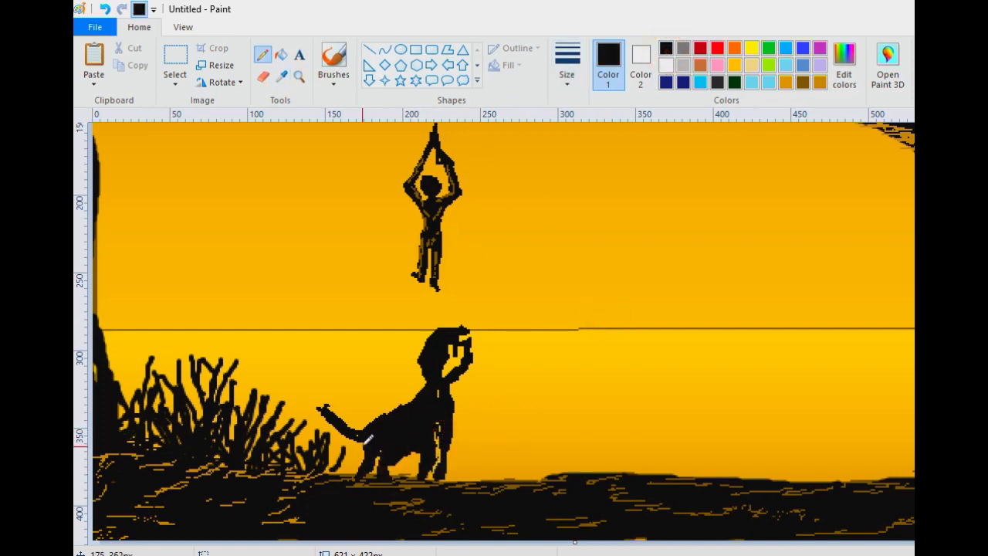
{"action": "left_click_drag", "start_coordinate": [332, 417], "coordinate": [316, 406]}
{"action": "scroll", "coordinate": [457, 339], "scroll_direction": "down", "scroll_amount": 2}
{"action": "scroll", "coordinate": [457, 338], "scroll_direction": "up", "scroll_amount": 2}
{"action": "left_click", "coordinate": [566, 77]}
{"action": "left_click", "coordinate": [573, 169]}
{"action": "mouse_move", "coordinate": [453, 339]}
{"action": "left_mouse_down"}
{"action": "mouse_move", "coordinate": [449, 363]}
{"action": "mouse_move", "coordinate": [455, 346]}
{"action": "mouse_move", "coordinate": [460, 358]}
{"action": "mouse_move", "coordinate": [436, 426]}
{"action": "left_mouse_up"}
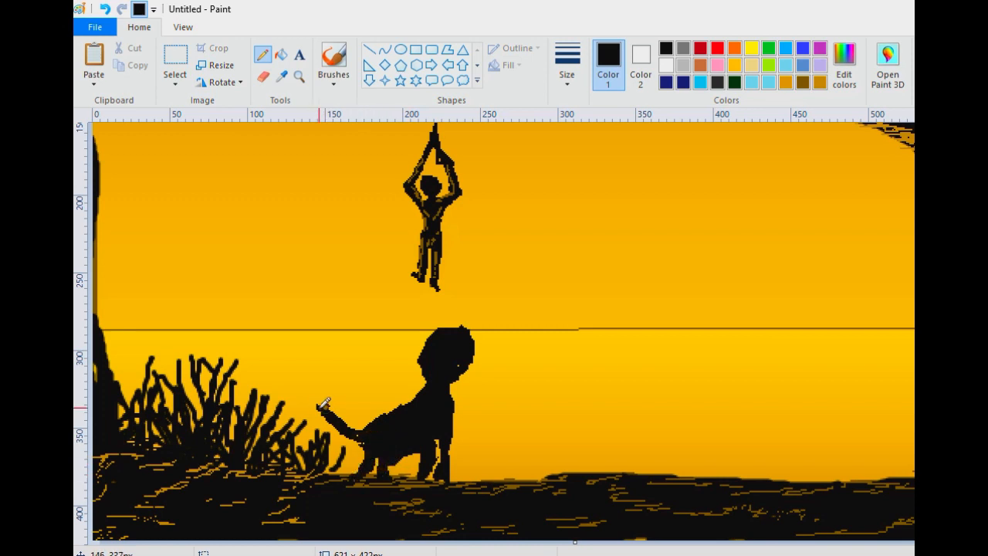
{"action": "left_click_drag", "start_coordinate": [319, 406], "coordinate": [311, 404]}
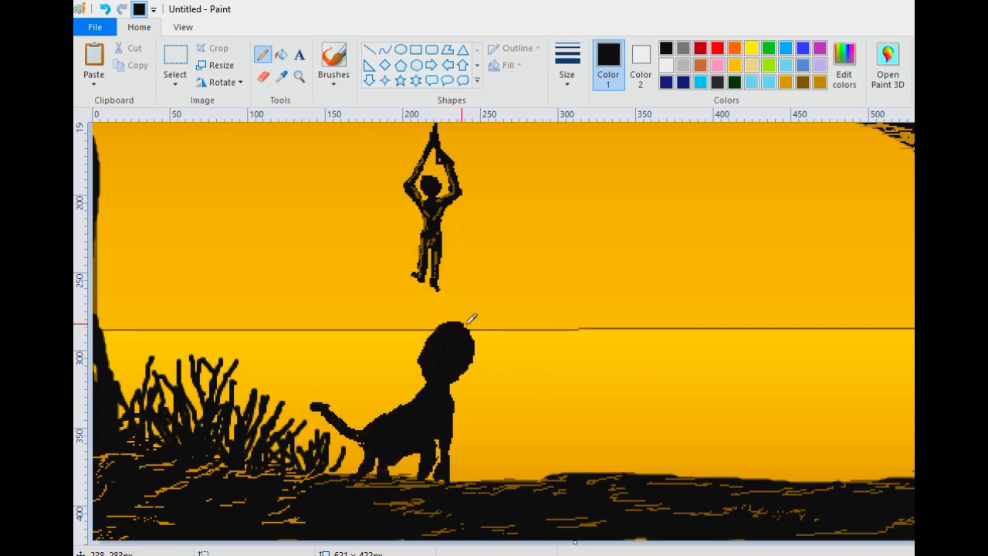
Shape the lion's muzzle in black and add dark-brown pencil highlights on its head, legs, belly and tail
{"action": "left_click", "coordinate": [567, 65]}
{"action": "left_click", "coordinate": [579, 159]}
{"action": "left_click", "coordinate": [448, 327]}
{"action": "mouse_move", "coordinate": [465, 343]}
{"action": "left_mouse_down"}
{"action": "mouse_move", "coordinate": [452, 372]}
{"action": "mouse_move", "coordinate": [458, 325]}
{"action": "mouse_move", "coordinate": [430, 360]}
{"action": "left_mouse_up"}
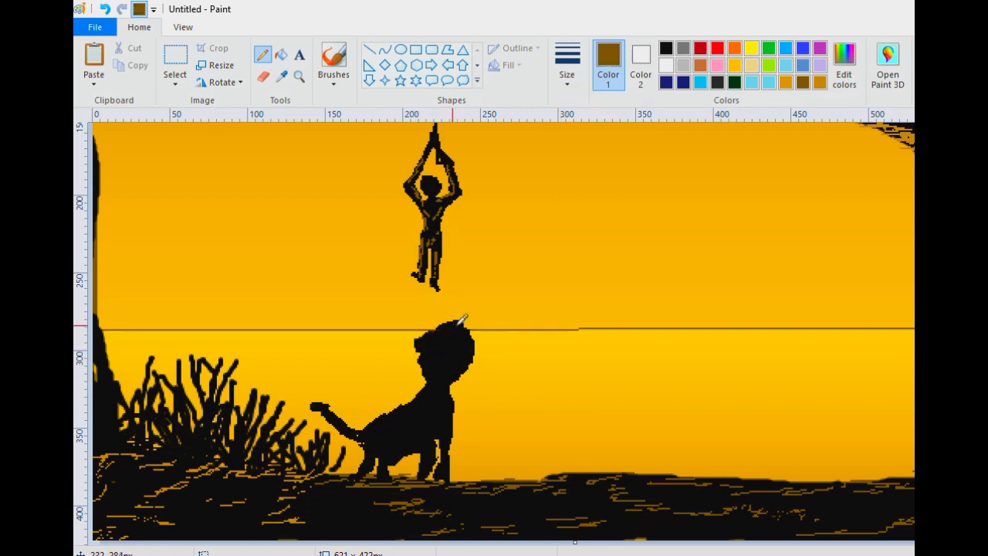
{"action": "mouse_move", "coordinate": [460, 319]}
{"action": "left_mouse_down"}
{"action": "mouse_move", "coordinate": [439, 351]}
{"action": "mouse_move", "coordinate": [456, 328]}
{"action": "left_mouse_up"}
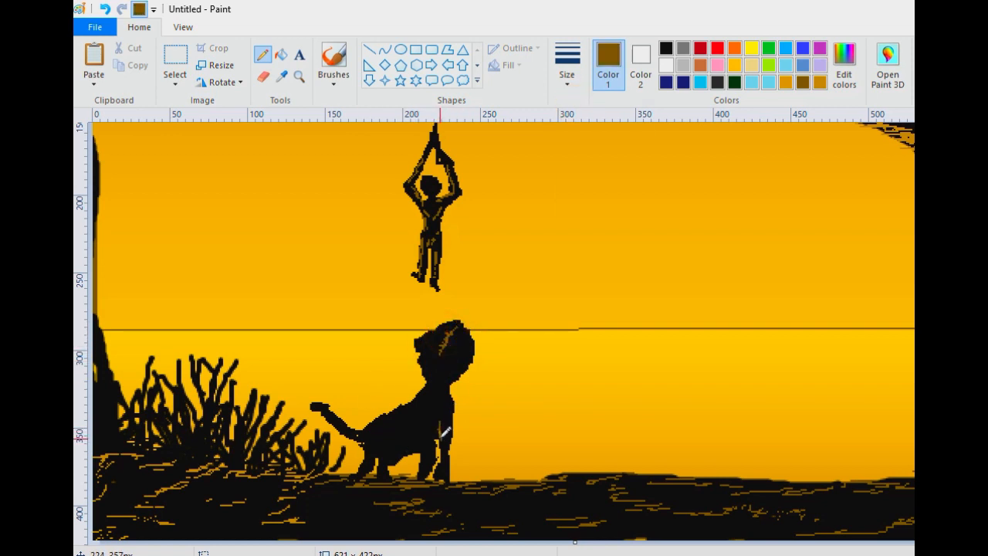
{"action": "mouse_move", "coordinate": [385, 465]}
{"action": "left_mouse_down"}
{"action": "mouse_move", "coordinate": [419, 446]}
{"action": "mouse_move", "coordinate": [392, 454]}
{"action": "mouse_move", "coordinate": [436, 420]}
{"action": "left_mouse_up"}
{"action": "left_click_drag", "start_coordinate": [374, 444], "coordinate": [374, 456]}
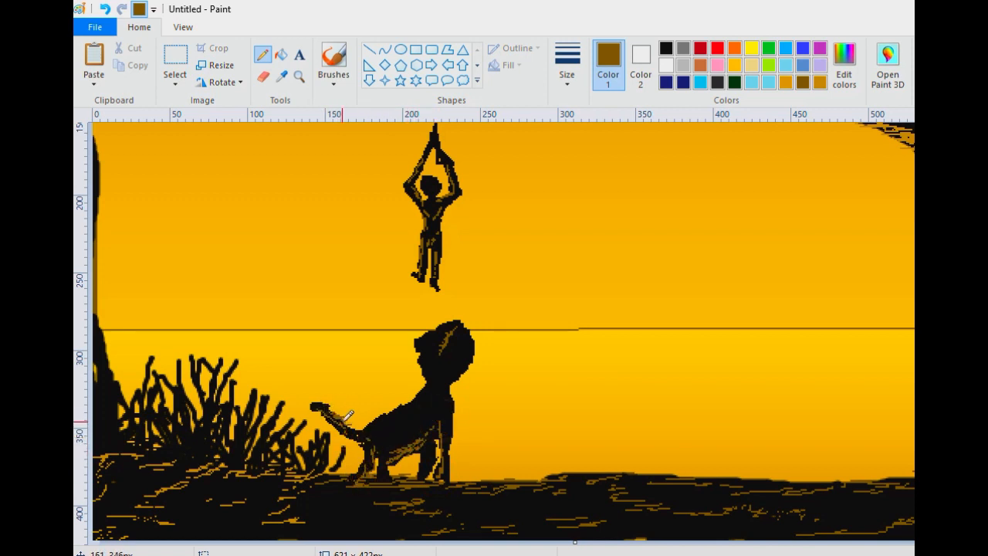
Extend the dark-brown highlights along the lion's back, muzzle, belly and chest
{"action": "left_click_drag", "start_coordinate": [407, 402], "coordinate": [366, 429]}
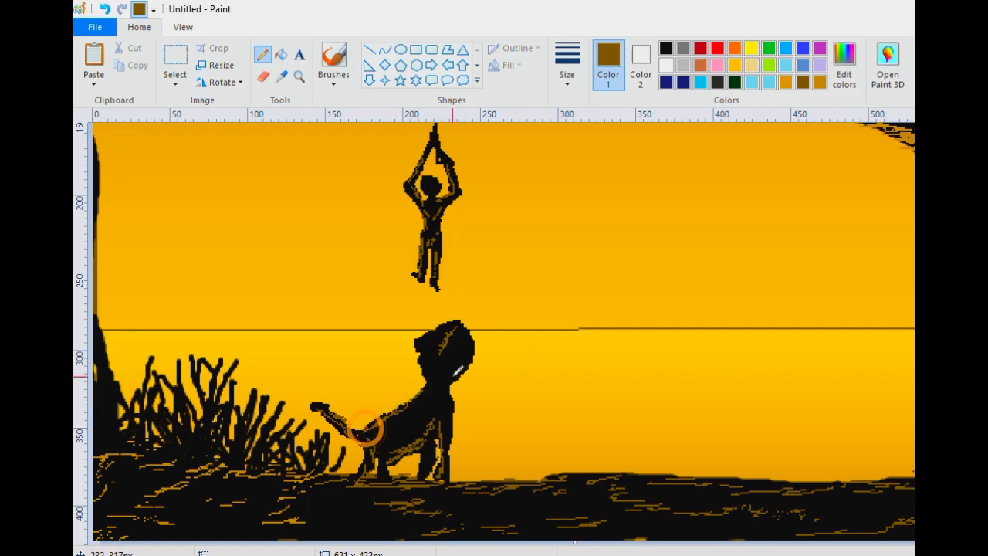
{"action": "left_click", "coordinate": [424, 346]}
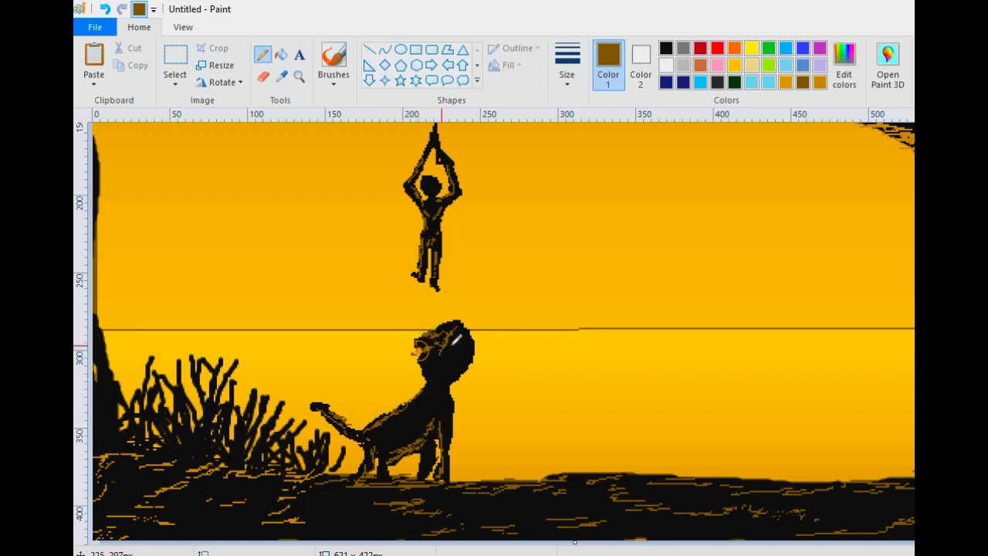
{"action": "scroll", "coordinate": [461, 323], "scroll_direction": "down", "scroll_amount": 2, "text": "ctrl"}
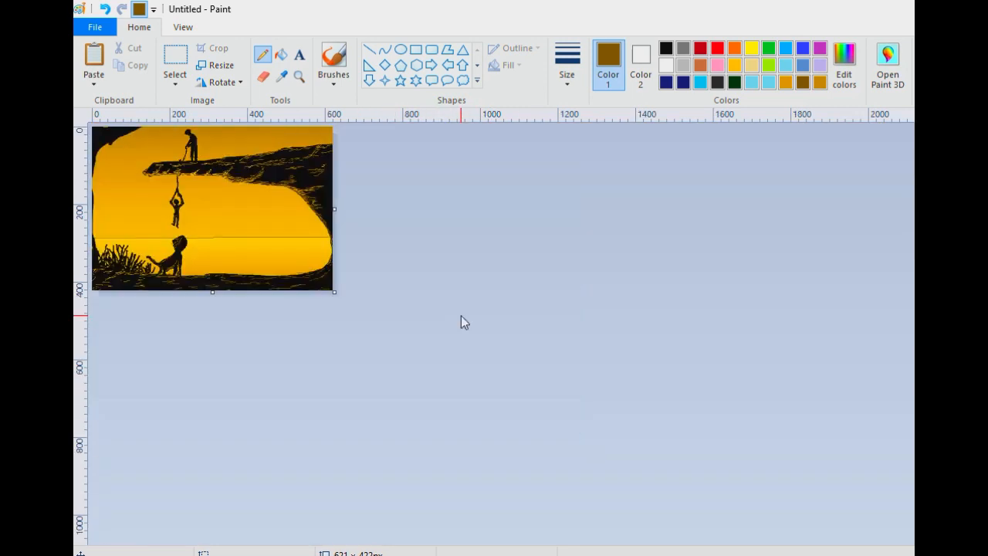
{"action": "scroll", "coordinate": [462, 316], "scroll_direction": "up", "scroll_amount": 1, "text": "ctrl"}
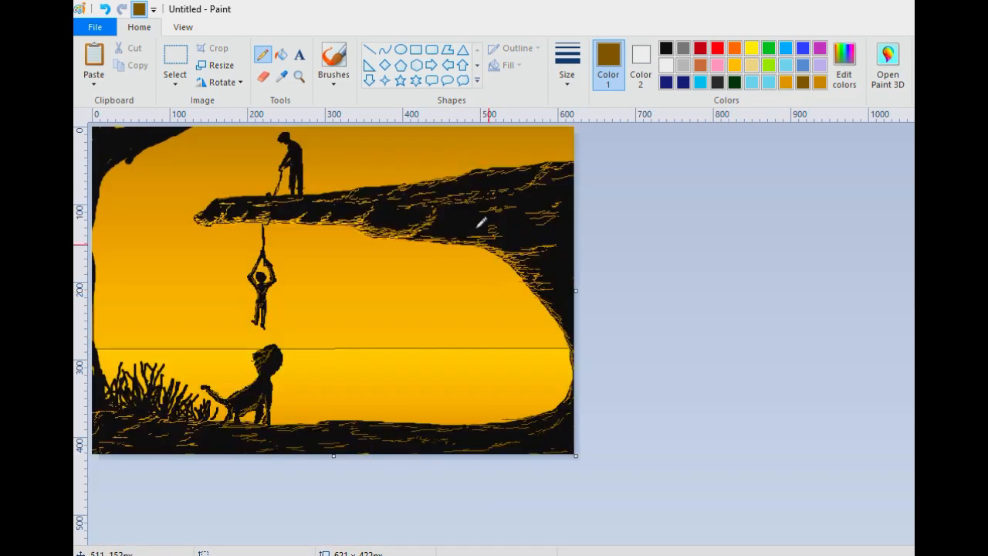
{"action": "left_click", "coordinate": [256, 409]}
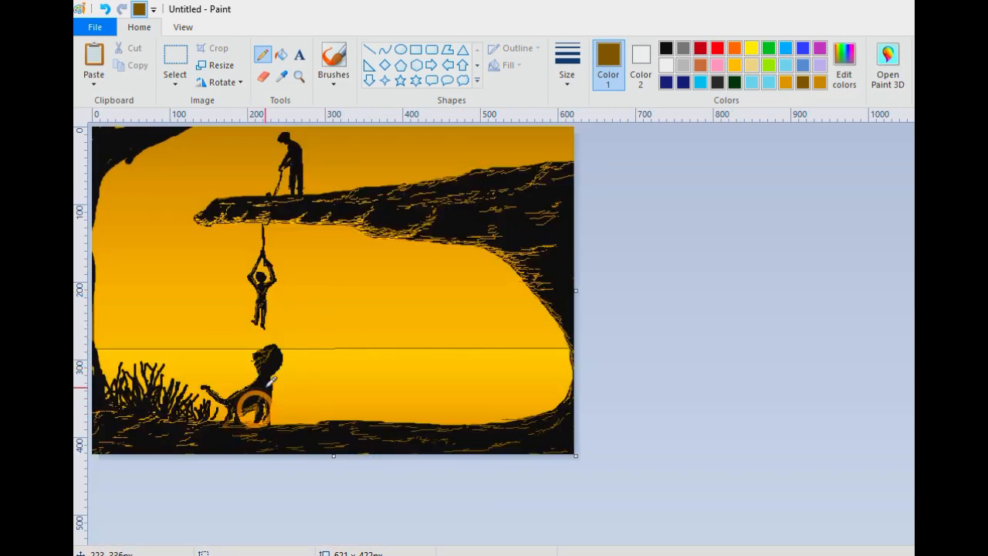
{"action": "left_click", "coordinate": [268, 384]}
Darken the lion's head with a thicker black pencil over the brown highlights
{"action": "left_click", "coordinate": [665, 48]}
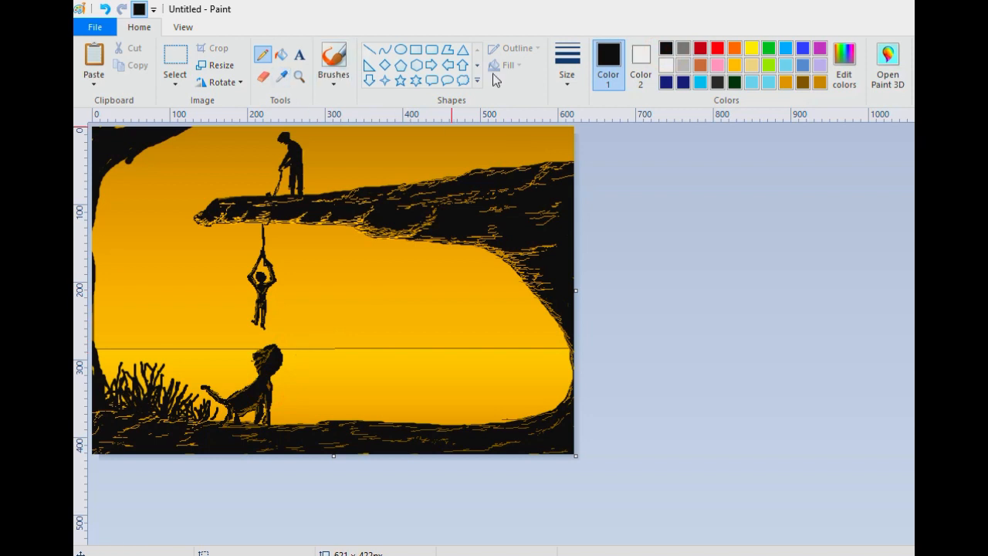
{"action": "left_click", "coordinate": [566, 62]}
{"action": "left_click", "coordinate": [580, 161]}
{"action": "left_click", "coordinate": [268, 357]}
{"action": "left_click", "coordinate": [272, 362]}
Add fine dark-brown streaks across the lion's flank and hindquarters with the thinnest pencil
{"action": "left_click", "coordinate": [570, 73]}
{"action": "left_click", "coordinate": [582, 102]}
{"action": "left_click", "coordinate": [238, 402]}
{"action": "left_click", "coordinate": [803, 82]}
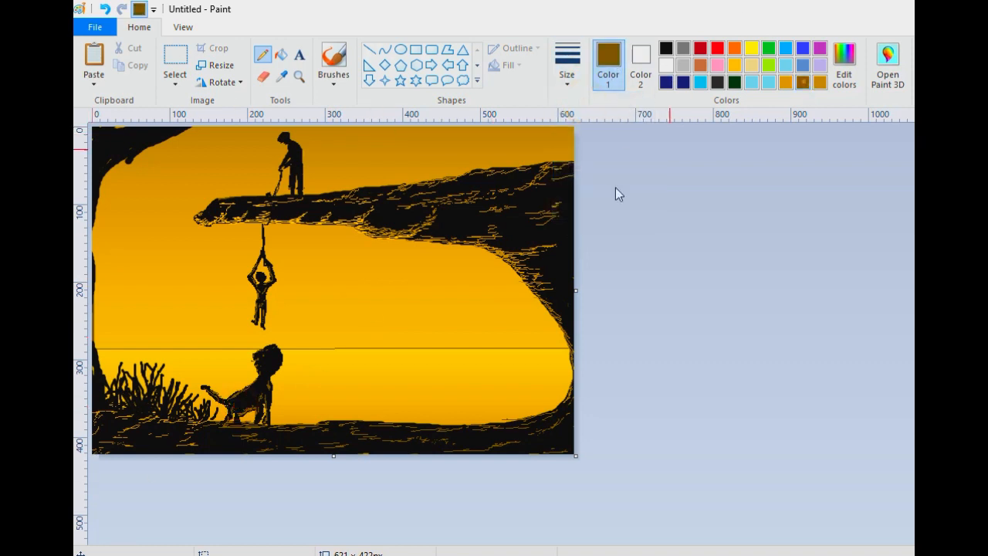
{"action": "left_click", "coordinate": [237, 405]}
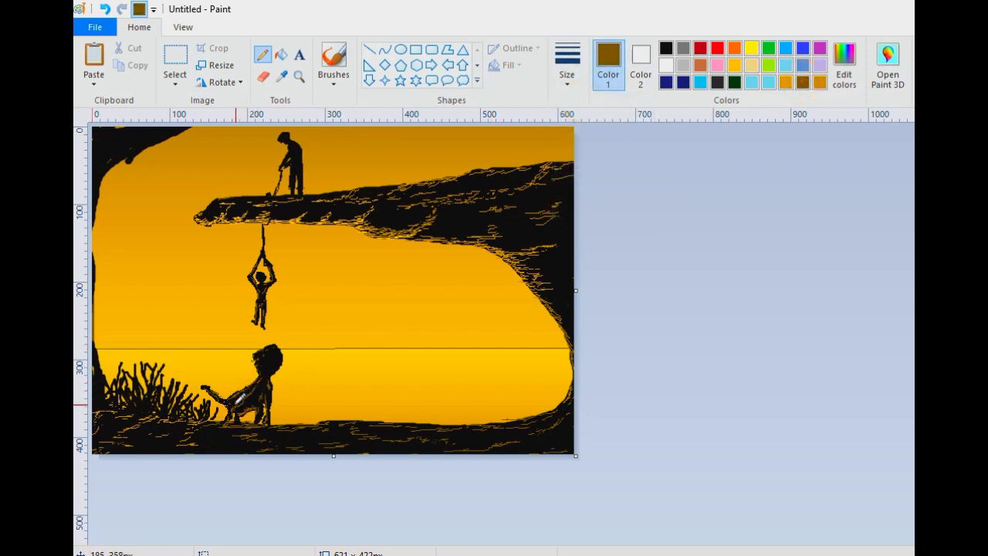
{"action": "left_click_drag", "start_coordinate": [247, 398], "coordinate": [236, 405]}
{"action": "left_click", "coordinate": [232, 409]}
Reshape the lion's brow, muzzle, jaw and the back edge of its mane in black pencil
{"action": "scroll", "coordinate": [369, 359], "scroll_direction": "up", "scroll_amount": 3}
{"action": "left_click", "coordinate": [665, 48]}
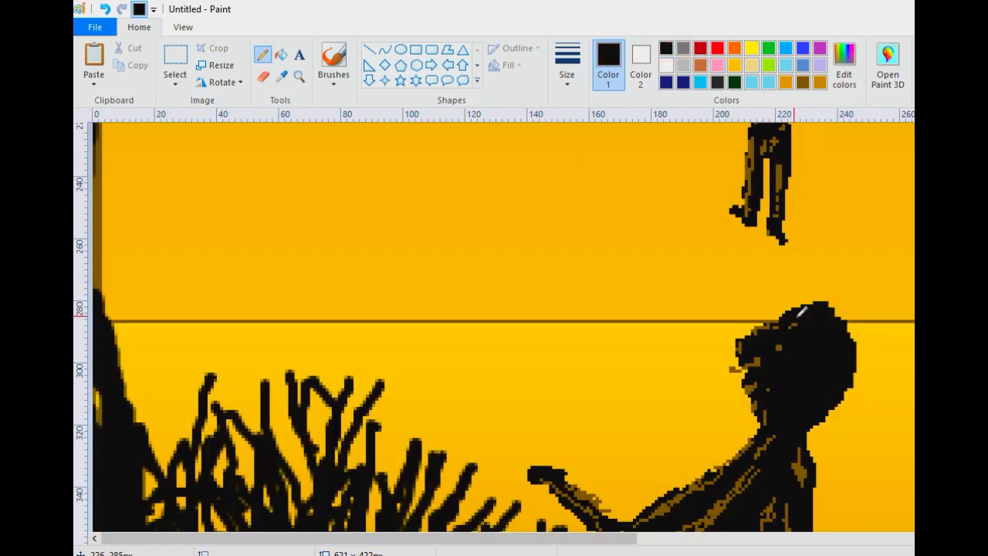
{"action": "mouse_move", "coordinate": [742, 338]}
{"action": "left_mouse_down"}
{"action": "mouse_move", "coordinate": [735, 403]}
{"action": "mouse_move", "coordinate": [742, 377]}
{"action": "mouse_move", "coordinate": [747, 383]}
{"action": "left_mouse_up"}
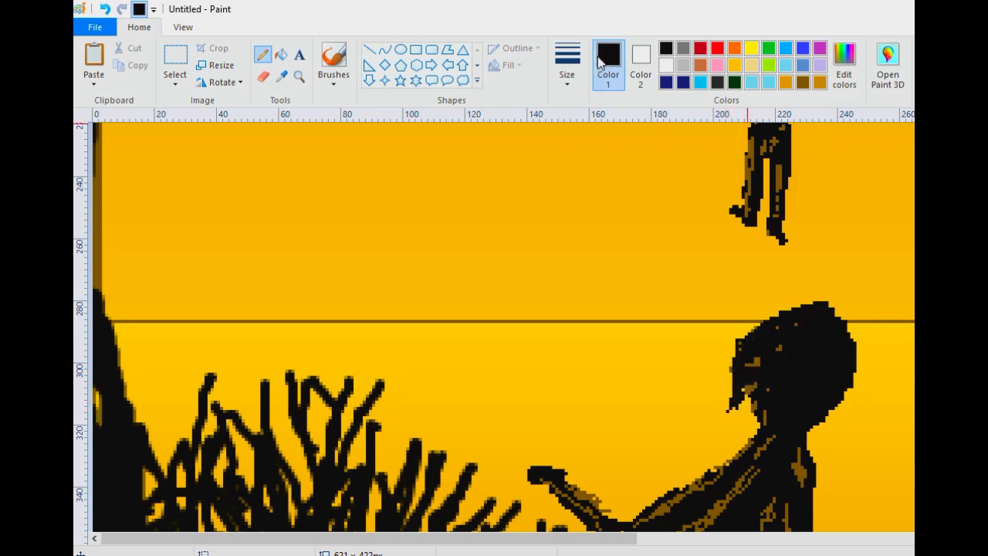
{"action": "left_click_drag", "start_coordinate": [740, 339], "coordinate": [733, 356]}
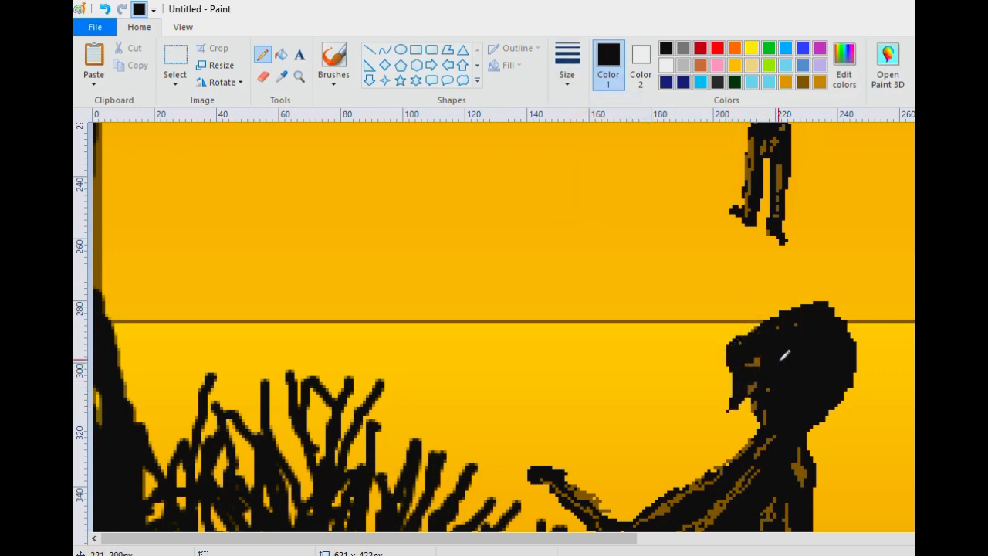
{"action": "left_click_drag", "start_coordinate": [774, 427], "coordinate": [801, 407]}
{"action": "left_click_drag", "start_coordinate": [854, 383], "coordinate": [847, 392]}
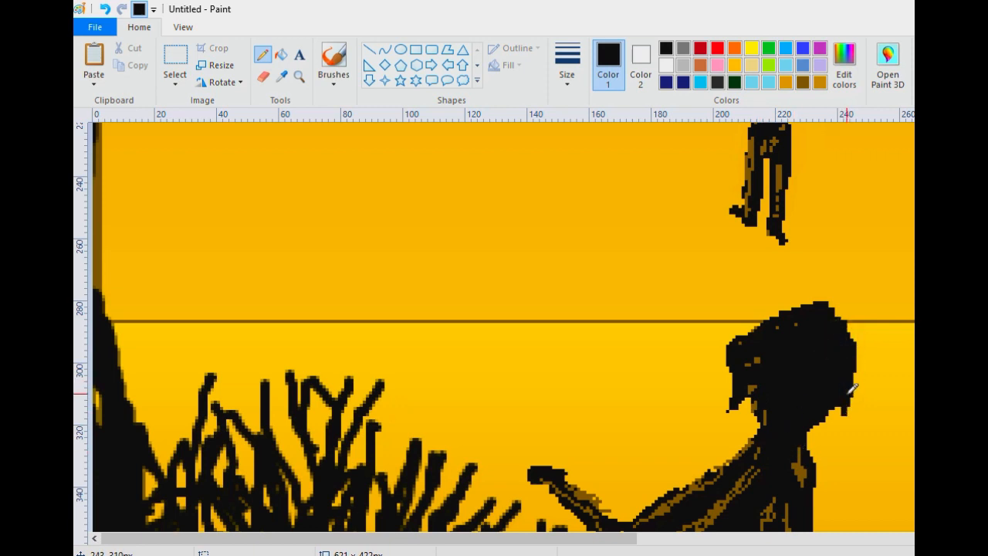
Cover excess brown on the lion's chest and front legs with black pencil strokes
{"action": "scroll", "coordinate": [847, 392], "scroll_direction": "down", "scroll_amount": 1}
{"action": "mouse_move", "coordinate": [780, 358]}
{"action": "left_mouse_down"}
{"action": "mouse_move", "coordinate": [768, 346]}
{"action": "mouse_move", "coordinate": [741, 442]}
{"action": "left_mouse_up"}
{"action": "left_click", "coordinate": [735, 386]}
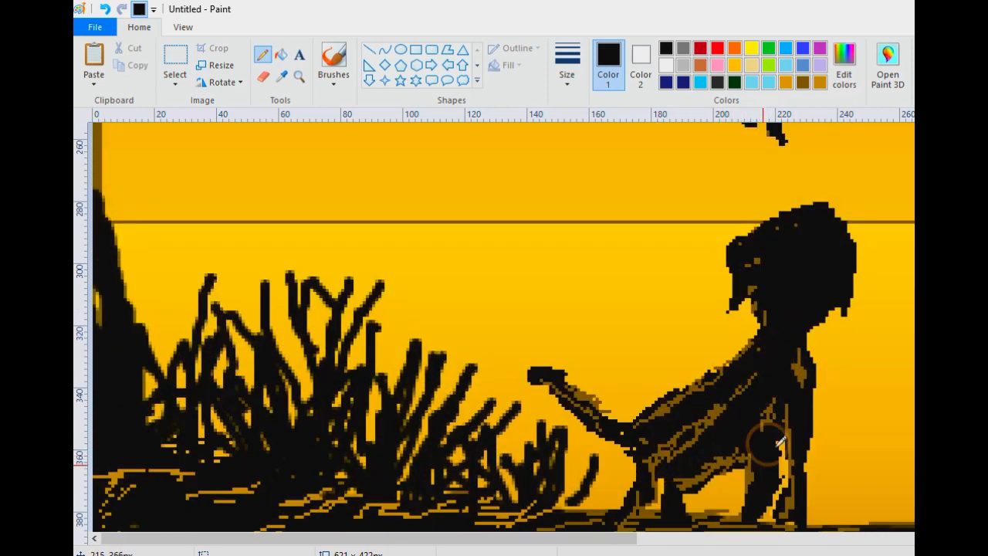
{"action": "left_click_drag", "start_coordinate": [786, 433], "coordinate": [786, 400]}
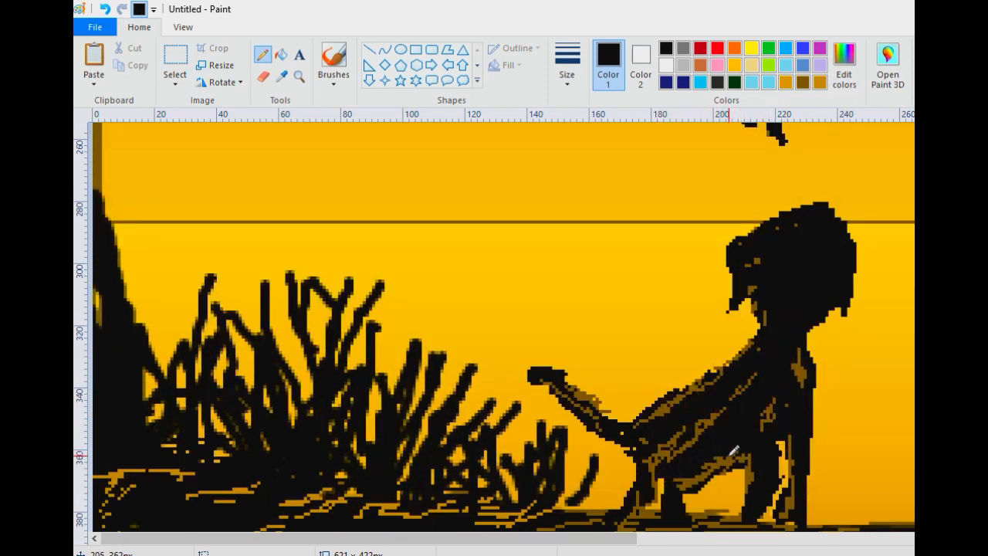
{"action": "scroll", "coordinate": [828, 336], "scroll_direction": "down", "scroll_amount": 7}
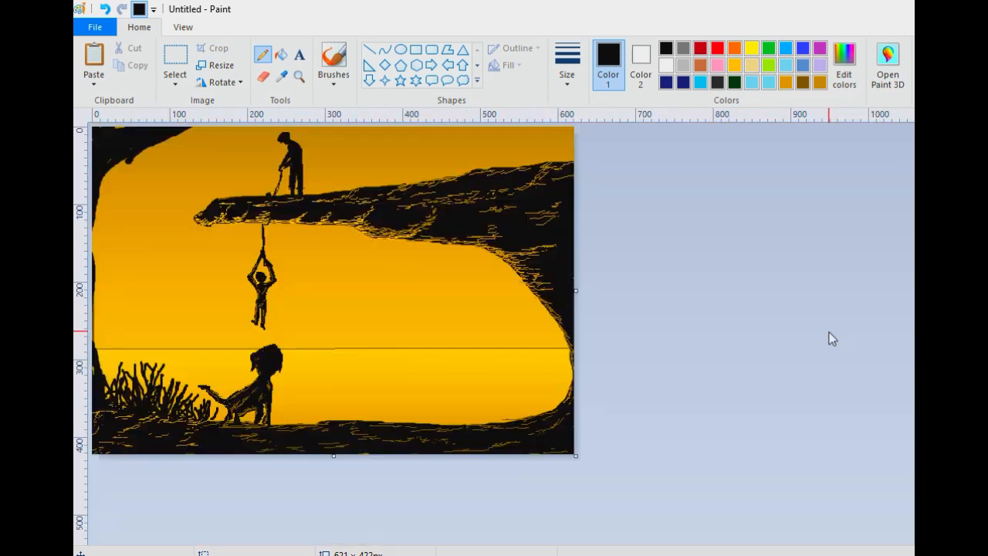
Draw a seated figure on the branch beside the standing man in black, with two legs dangling below the branch
{"action": "scroll", "coordinate": [829, 338], "scroll_direction": "up", "scroll_amount": 1}
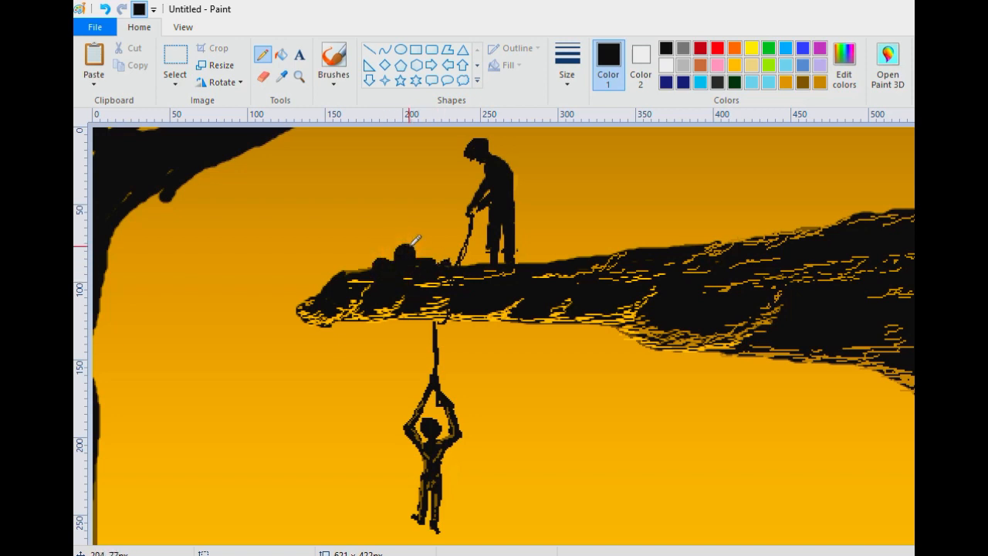
{"action": "left_click", "coordinate": [567, 66]}
{"action": "left_click", "coordinate": [573, 177]}
{"action": "left_click_drag", "start_coordinate": [396, 326], "coordinate": [388, 357]}
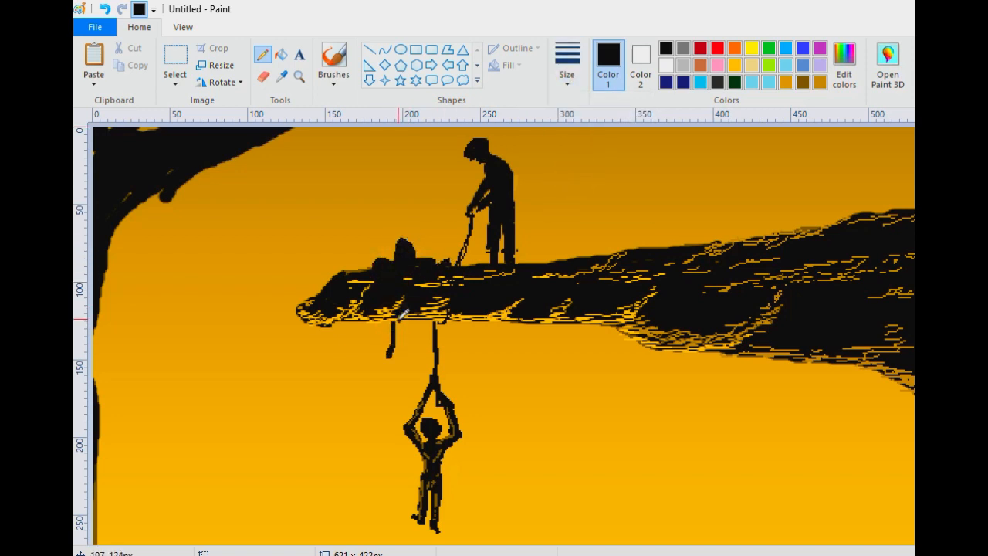
{"action": "mouse_move", "coordinate": [407, 319]}
{"action": "left_mouse_down"}
{"action": "mouse_move", "coordinate": [405, 348]}
{"action": "mouse_move", "coordinate": [387, 365]}
{"action": "mouse_move", "coordinate": [407, 349]}
{"action": "mouse_move", "coordinate": [385, 364]}
{"action": "left_mouse_up"}
{"action": "mouse_move", "coordinate": [392, 324]}
{"action": "left_mouse_down"}
{"action": "mouse_move", "coordinate": [453, 276]}
{"action": "mouse_move", "coordinate": [417, 351]}
{"action": "left_mouse_up"}
Outline the seated figure's legs, torso and arms with thin light-gray pencil highlights
{"action": "left_click", "coordinate": [683, 64]}
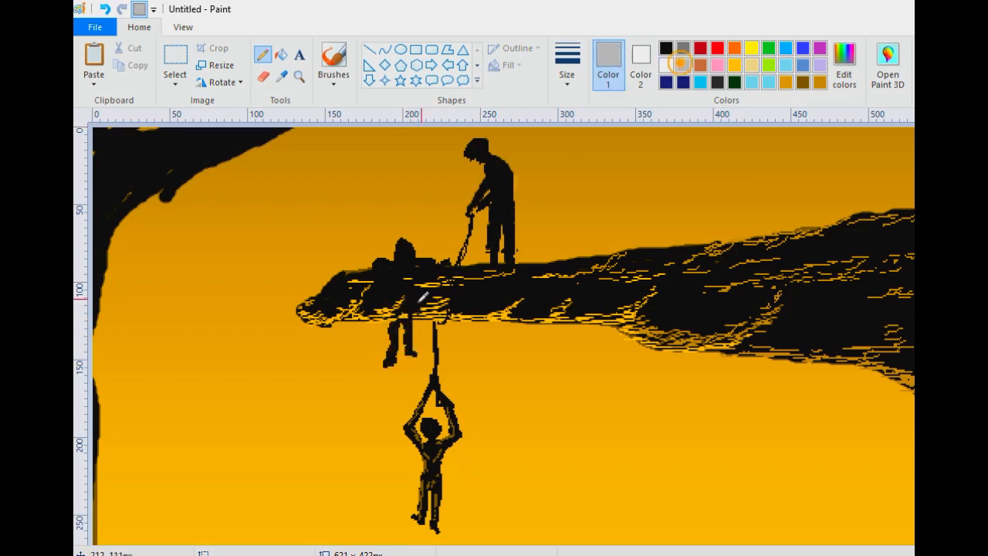
{"action": "left_click", "coordinate": [572, 86]}
{"action": "left_click", "coordinate": [586, 125]}
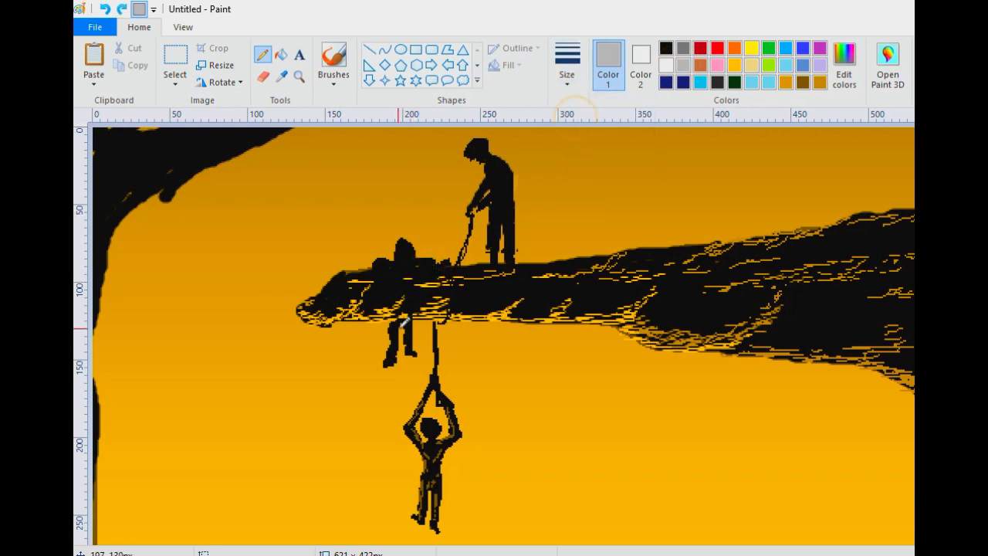
{"action": "mouse_move", "coordinate": [398, 326]}
{"action": "left_mouse_down"}
{"action": "mouse_move", "coordinate": [386, 364]}
{"action": "mouse_move", "coordinate": [405, 335]}
{"action": "mouse_move", "coordinate": [409, 351]}
{"action": "left_mouse_up"}
{"action": "mouse_move", "coordinate": [394, 263]}
{"action": "left_mouse_down"}
{"action": "mouse_move", "coordinate": [418, 259]}
{"action": "mouse_move", "coordinate": [414, 273]}
{"action": "mouse_move", "coordinate": [428, 262]}
{"action": "mouse_move", "coordinate": [432, 268]}
{"action": "mouse_move", "coordinate": [406, 290]}
{"action": "mouse_move", "coordinate": [397, 249]}
{"action": "left_mouse_up"}
{"action": "scroll", "coordinate": [456, 230], "scroll_direction": "down", "scroll_amount": 1}
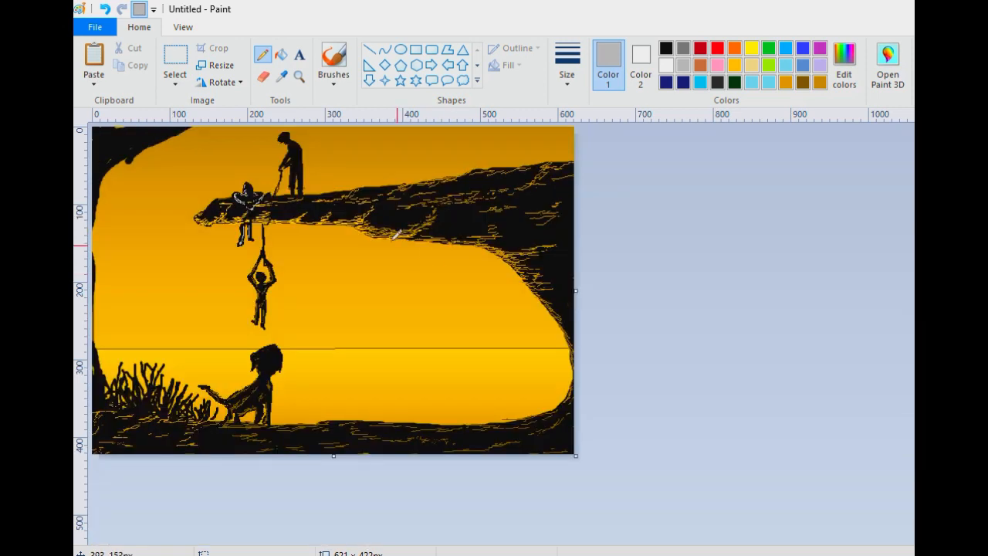
Add thin dark-brown pencil strokes along the hanging figure's rope and the seated figure's dangling legs
{"action": "scroll", "coordinate": [395, 234], "scroll_direction": "up", "scroll_amount": 3}
{"action": "left_click", "coordinate": [785, 81]}
{"action": "left_click", "coordinate": [803, 82]}
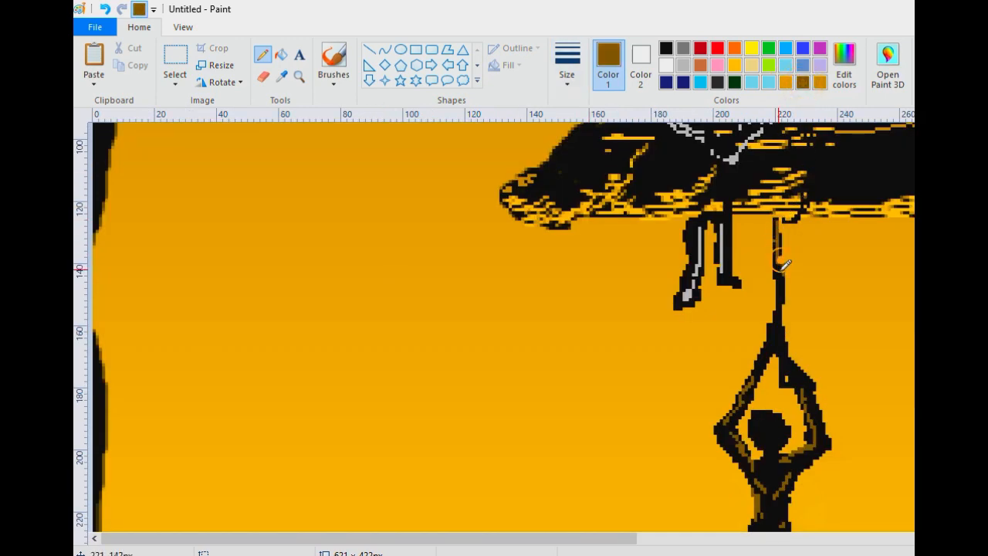
{"action": "left_click_drag", "start_coordinate": [778, 270], "coordinate": [774, 349]}
{"action": "mouse_move", "coordinate": [701, 230]}
{"action": "left_mouse_down"}
{"action": "mouse_move", "coordinate": [695, 279]}
{"action": "mouse_move", "coordinate": [720, 314]}
{"action": "left_mouse_up"}
Shade the seated figure's head, torso and bent arms with thin dark-brown pencil strokes
{"action": "scroll", "coordinate": [719, 236], "scroll_direction": "up", "scroll_amount": 3}
{"action": "mouse_move", "coordinate": [700, 263]}
{"action": "left_mouse_down"}
{"action": "mouse_move", "coordinate": [713, 252]}
{"action": "mouse_move", "coordinate": [713, 274]}
{"action": "left_mouse_up"}
{"action": "mouse_move", "coordinate": [701, 350]}
{"action": "left_mouse_down"}
{"action": "mouse_move", "coordinate": [655, 307]}
{"action": "mouse_move", "coordinate": [677, 342]}
{"action": "mouse_move", "coordinate": [731, 342]}
{"action": "mouse_move", "coordinate": [760, 323]}
{"action": "mouse_move", "coordinate": [747, 297]}
{"action": "mouse_move", "coordinate": [757, 291]}
{"action": "mouse_move", "coordinate": [774, 308]}
{"action": "mouse_move", "coordinate": [750, 339]}
{"action": "mouse_move", "coordinate": [772, 310]}
{"action": "left_mouse_up"}
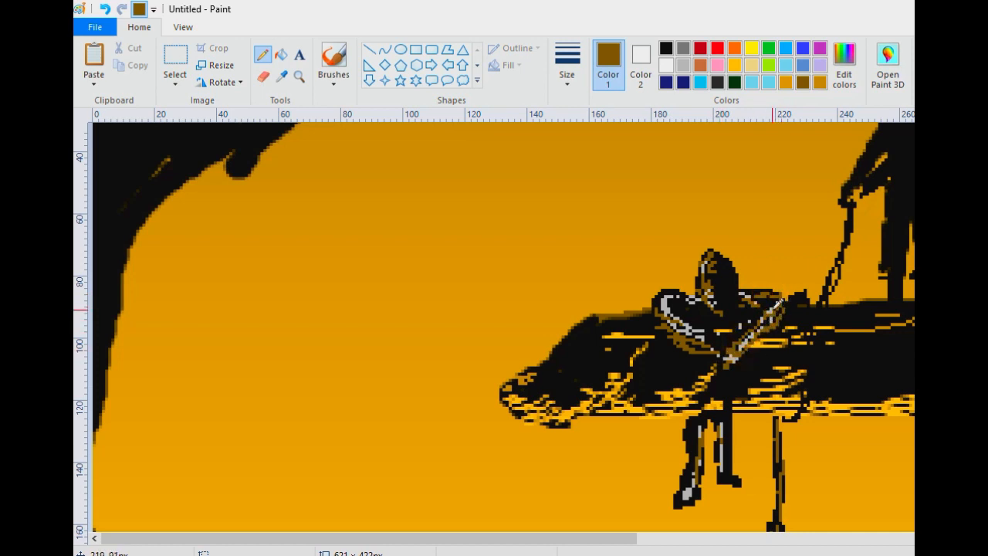
{"action": "scroll", "coordinate": [719, 299], "scroll_direction": "down", "scroll_amount": 3}
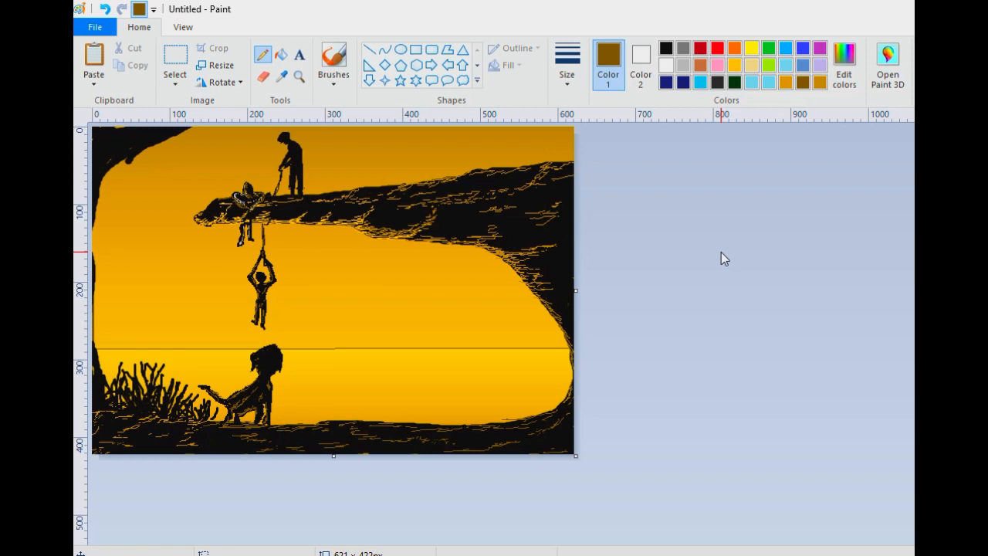
Draw a small tuft of thin grass beside the lion's front paws with brown and black pencil strokes
{"action": "left_click", "coordinate": [261, 54]}
{"action": "mouse_move", "coordinate": [275, 416]}
{"action": "left_mouse_down"}
{"action": "mouse_move", "coordinate": [289, 425]}
{"action": "mouse_move", "coordinate": [278, 418]}
{"action": "mouse_move", "coordinate": [286, 406]}
{"action": "mouse_move", "coordinate": [273, 422]}
{"action": "mouse_move", "coordinate": [289, 417]}
{"action": "left_mouse_up"}
{"action": "left_click", "coordinate": [665, 48]}
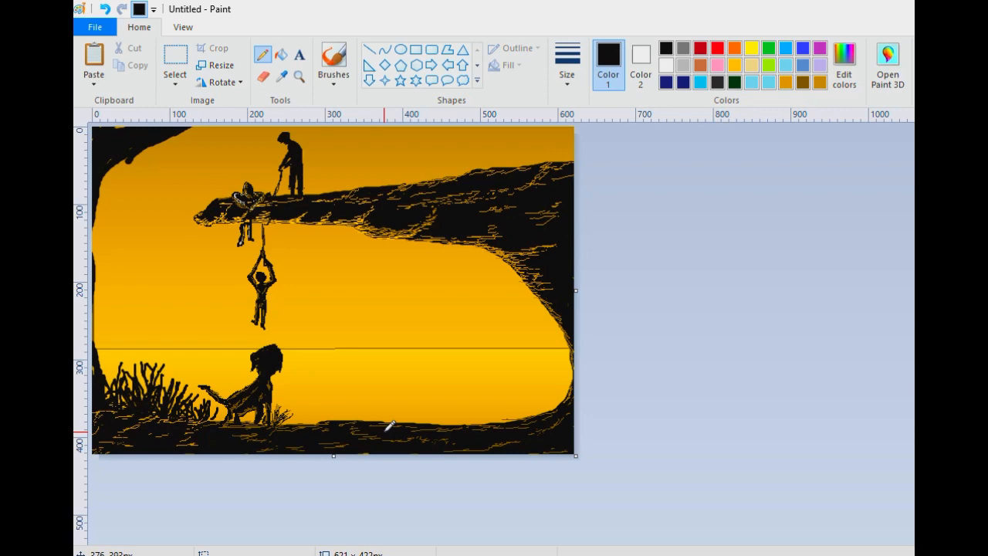
Set the black pencil to the third line thickness for drawing above the branch
{"action": "scroll", "coordinate": [415, 228], "scroll_direction": "up", "scroll_amount": 1}
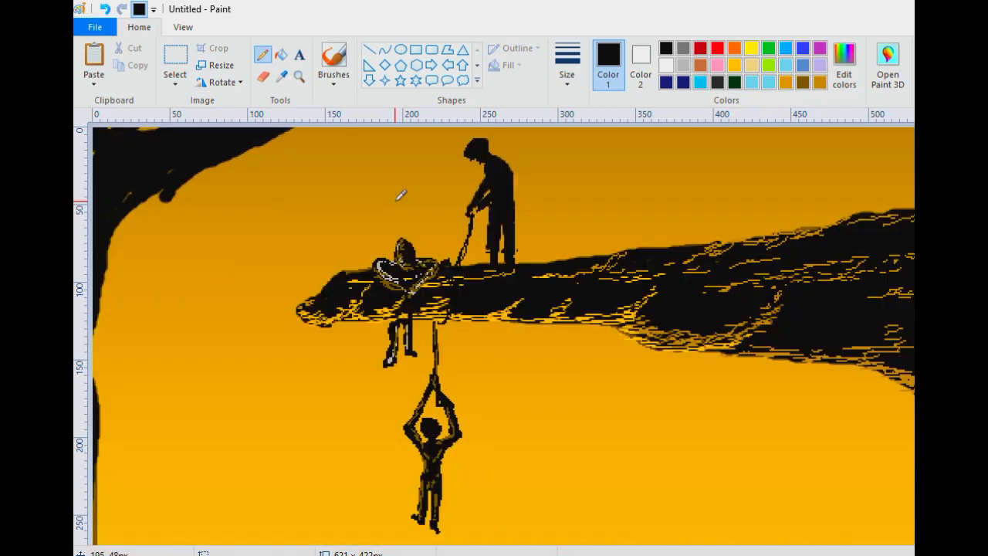
{"action": "scroll", "coordinate": [400, 195], "scroll_direction": "down", "scroll_amount": 1}
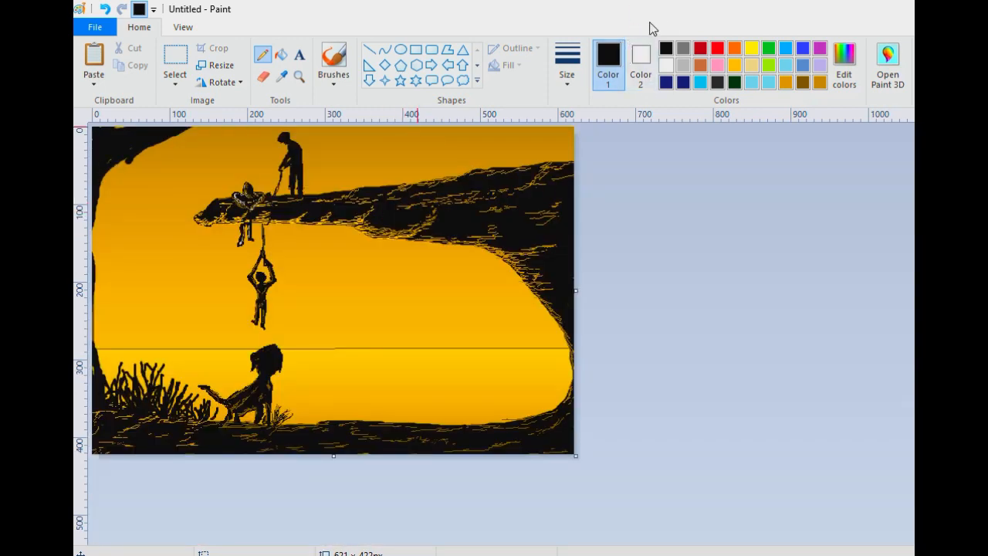
{"action": "left_click", "coordinate": [566, 66]}
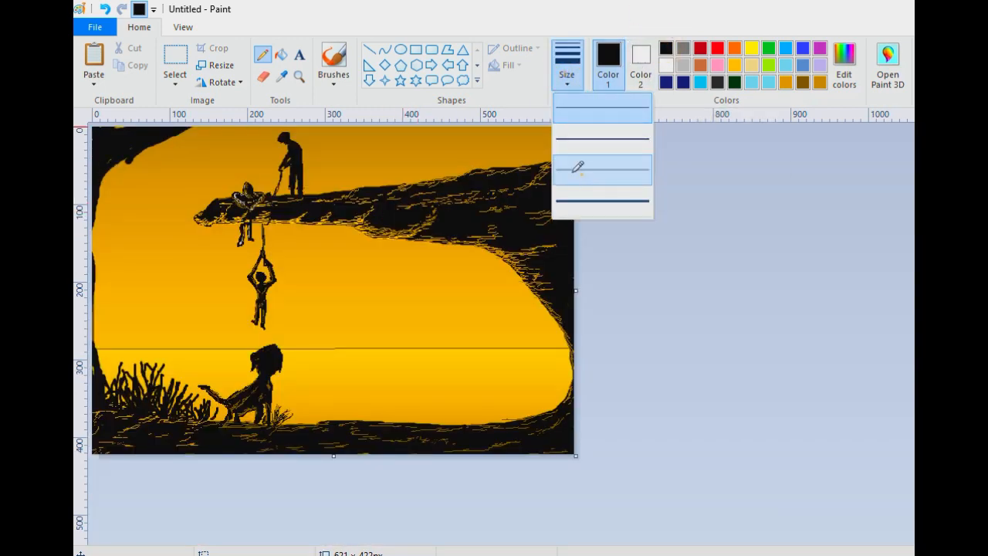
{"action": "left_click", "coordinate": [567, 170]}
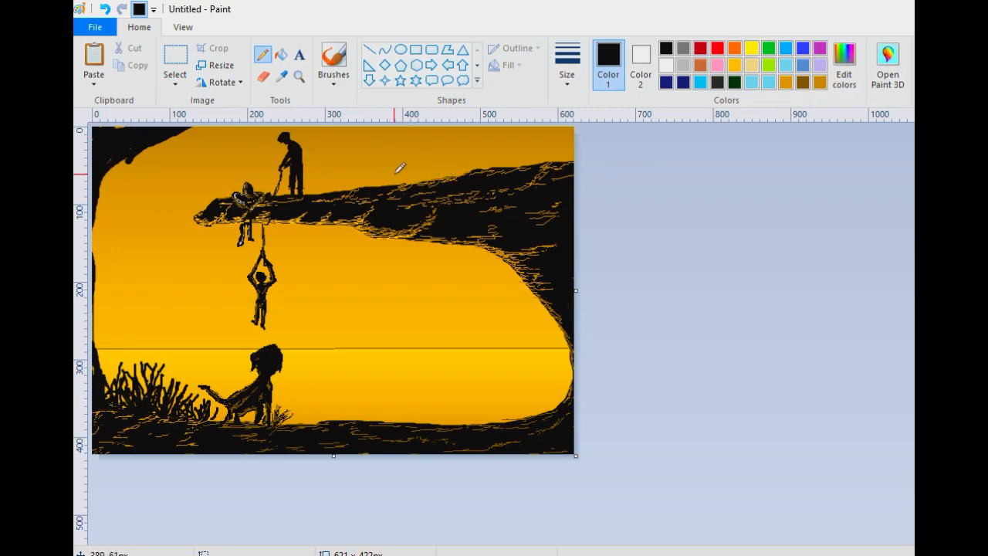